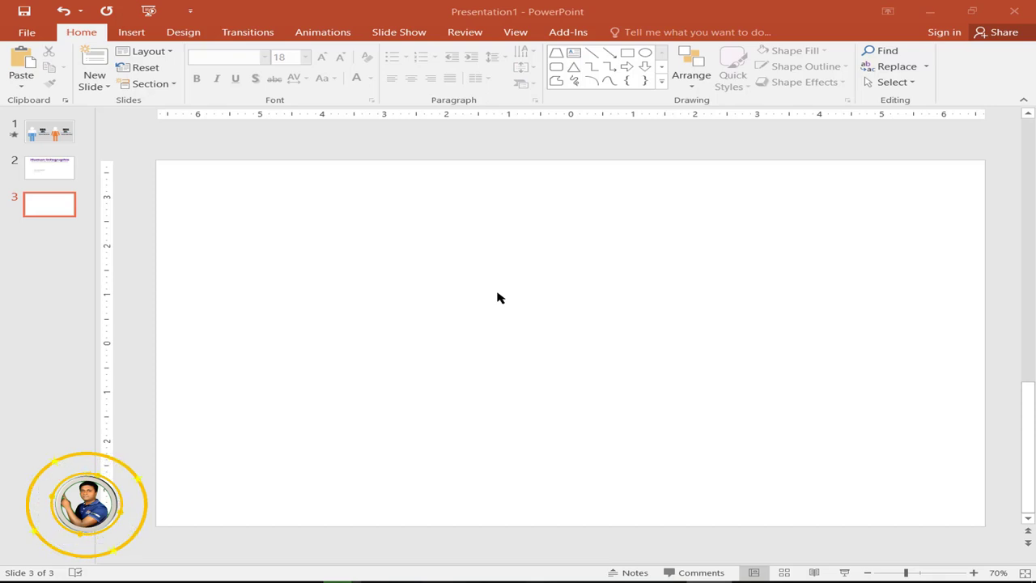
Draw a tall blue rounded rectangle with no outline and duplicate it to its right
left_click(134, 34)
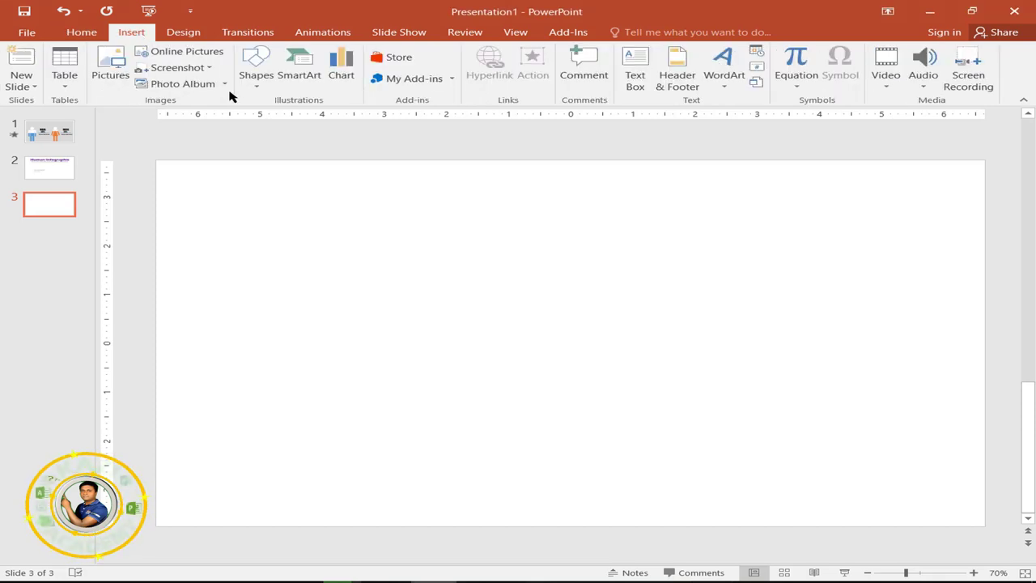
left_click(257, 81)
left_click(353, 112)
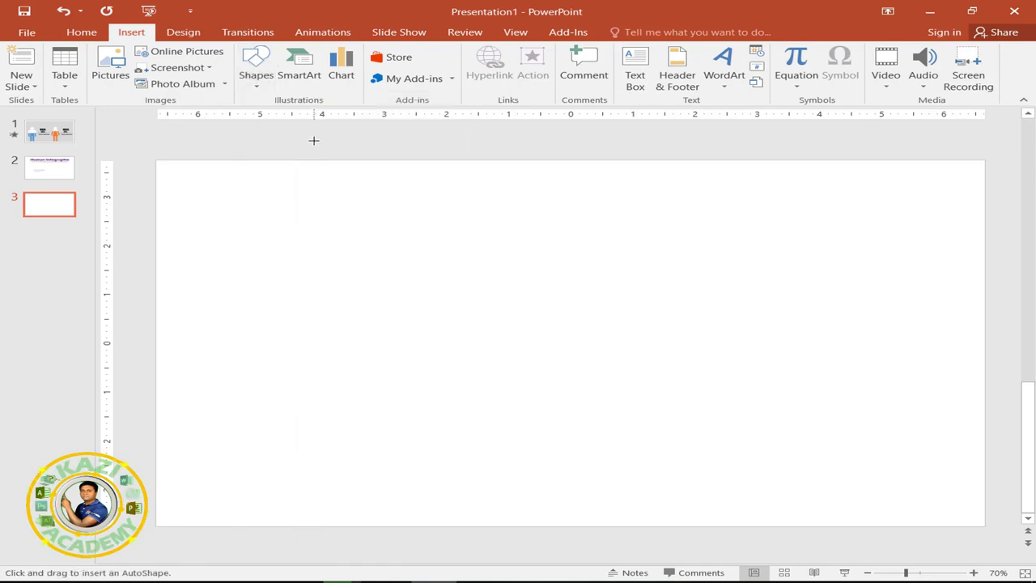
left_click_drag(249, 272, 372, 413)
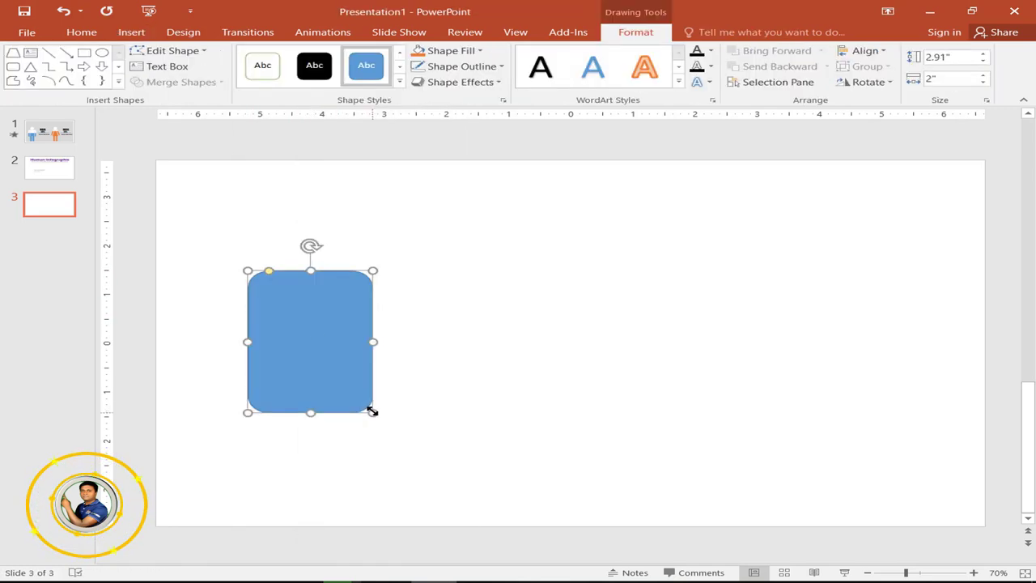
left_click(274, 279)
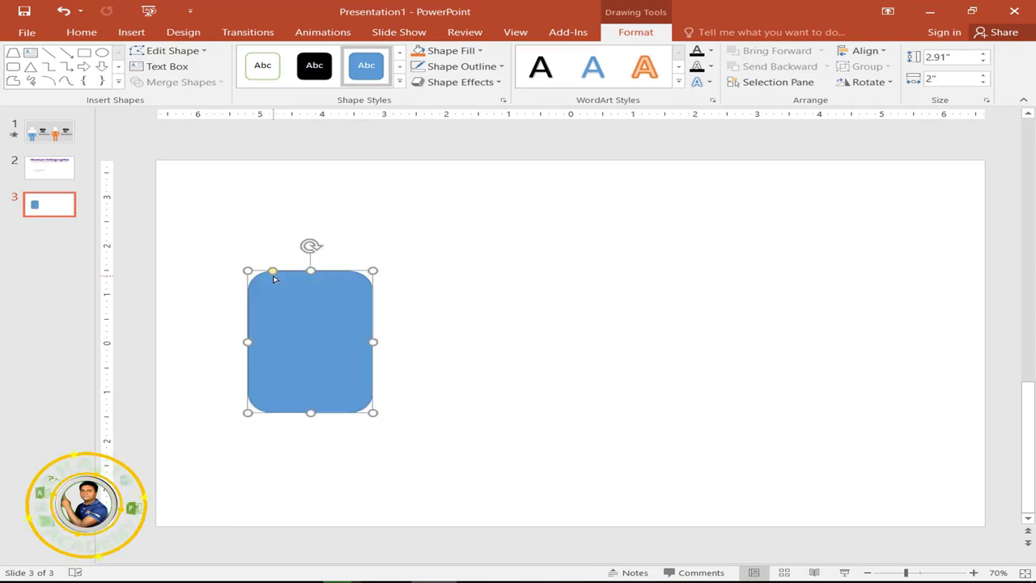
left_click(455, 66)
left_click(453, 191)
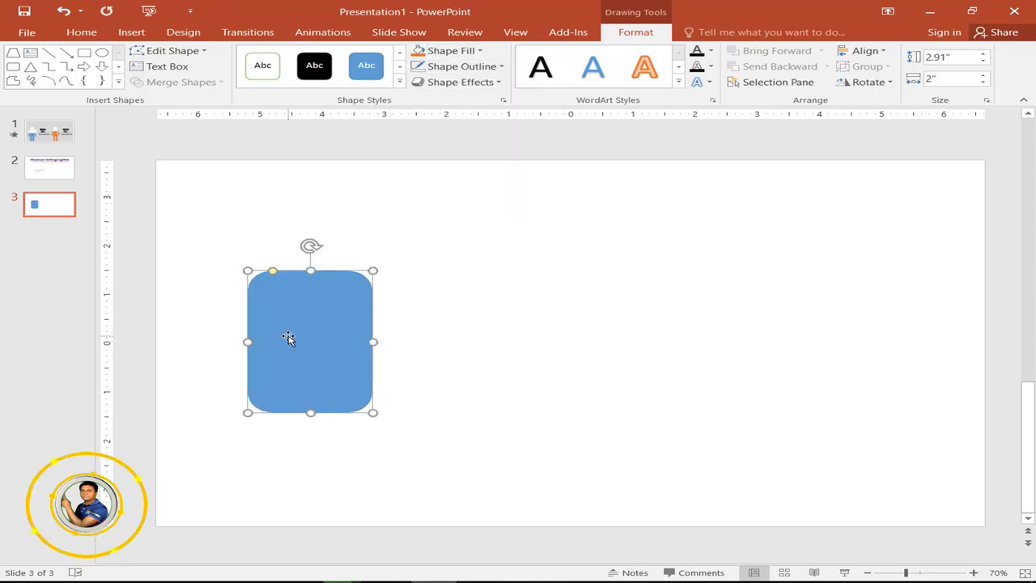
left_click_drag(288, 335, 431, 332)
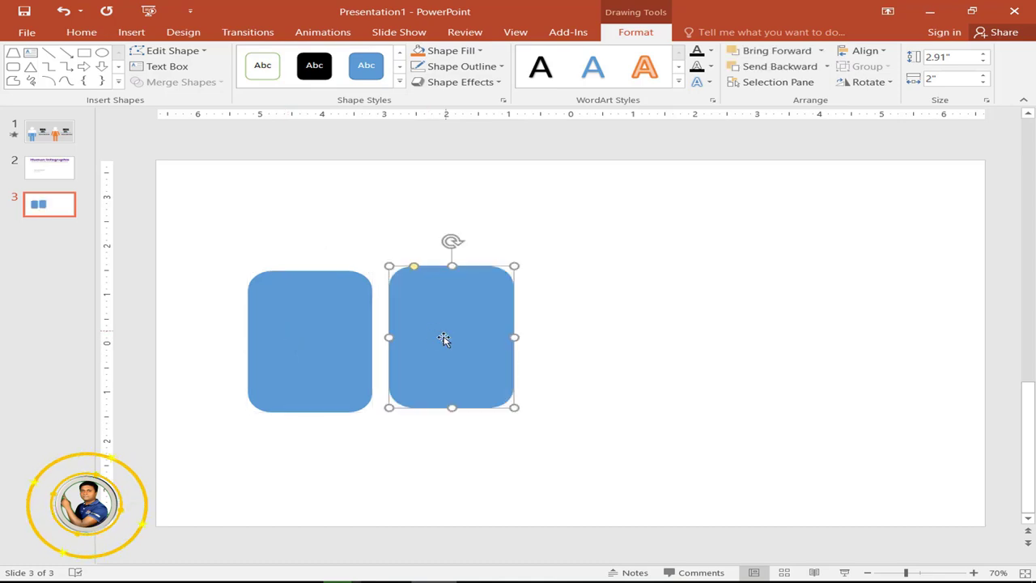
Rotate the copy 90° into a fully rounded 3.92" by 0.81" shoulder bar atop the rectangle
left_click(880, 85)
left_click(887, 118)
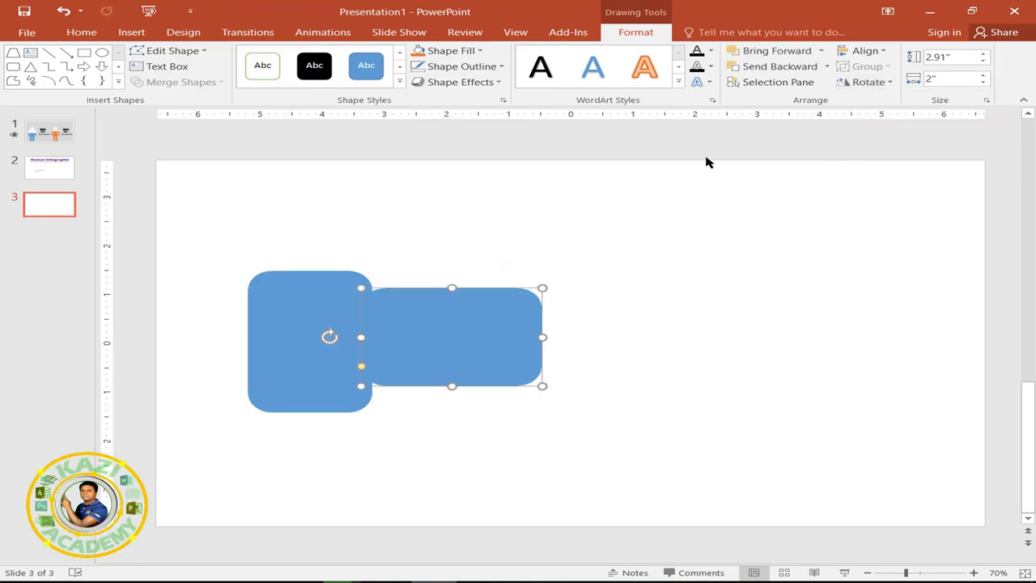
left_click_drag(455, 343, 312, 243)
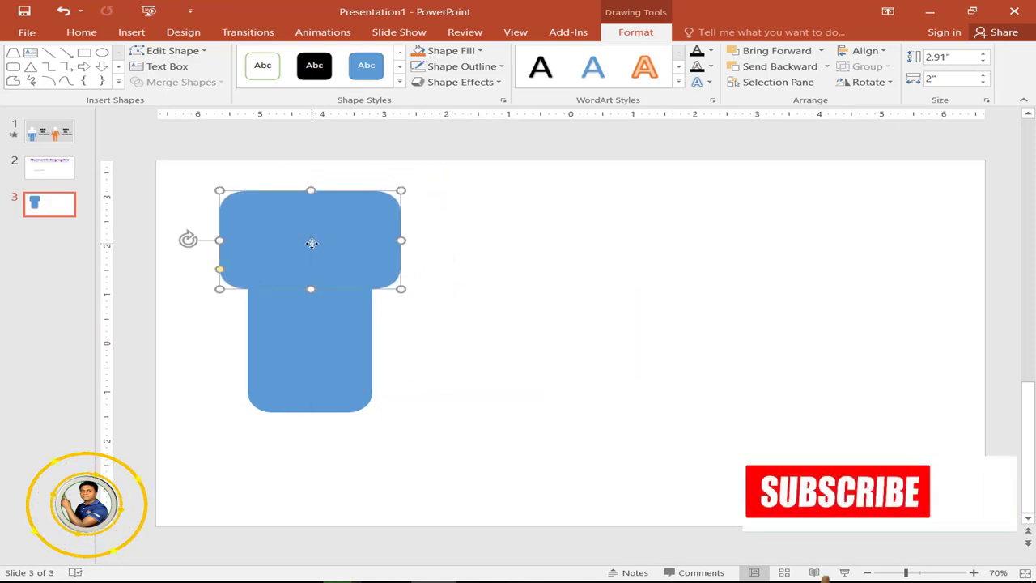
left_click_drag(310, 190, 312, 249)
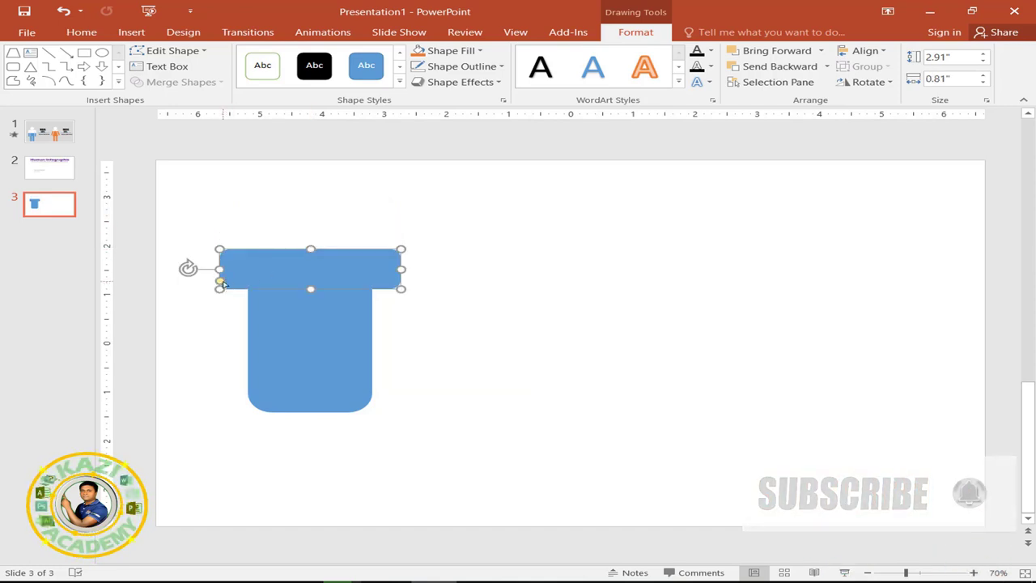
mouse_move(224, 283)
left_mouse_down()
mouse_move(463, 271)
mouse_move(418, 270)
left_mouse_up()
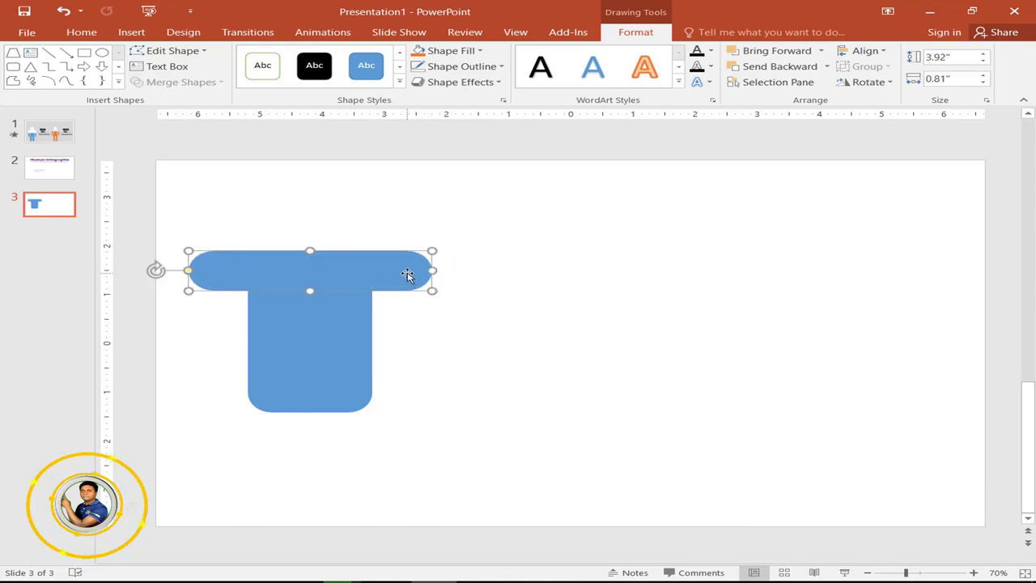
left_click_drag(407, 275, 627, 346, "ctrl")
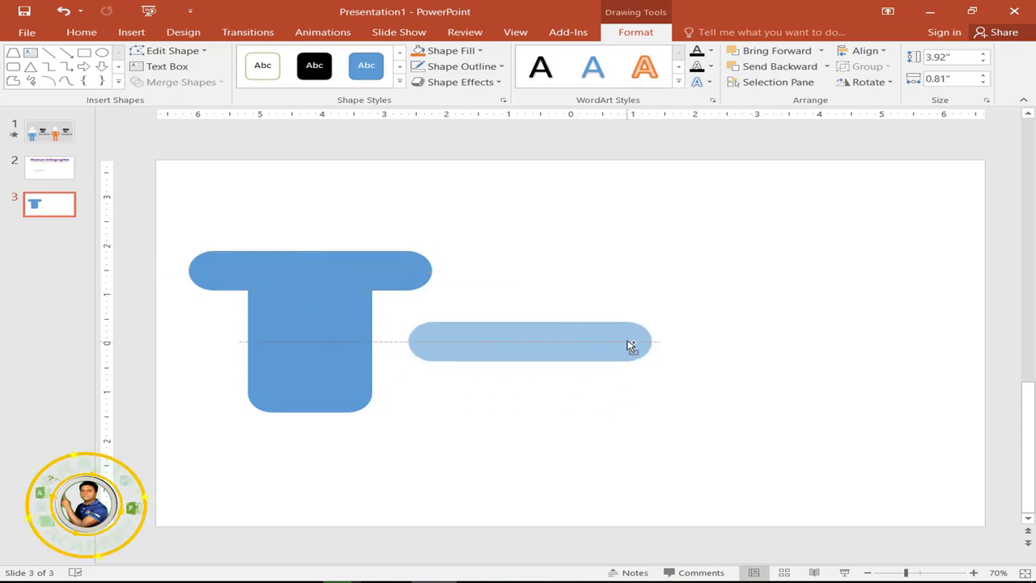
Make an upright 3.39" arm bar beside the torso's right and copy it to the left
left_click_drag(378, 340, 533, 278)
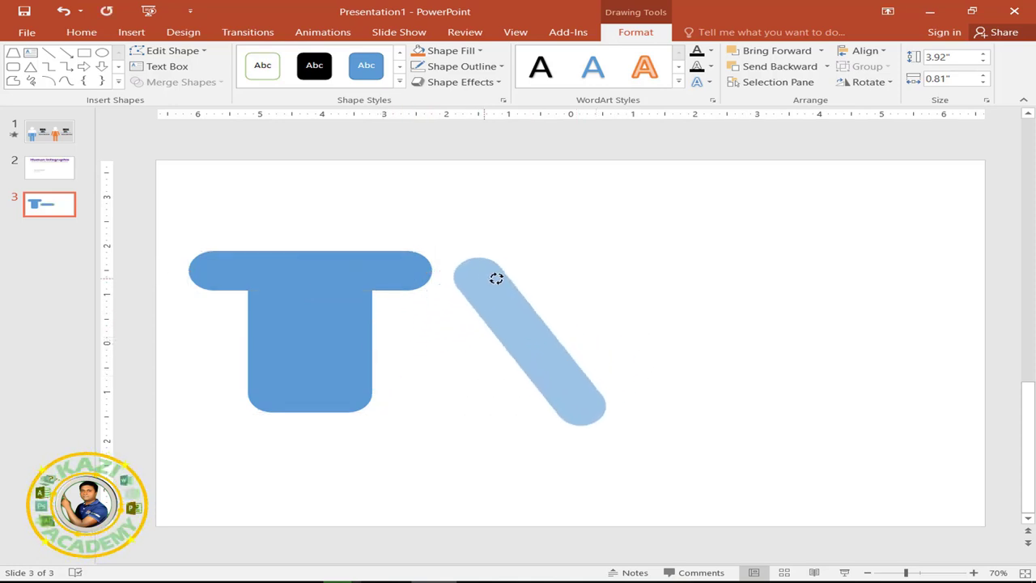
key("ctrl+z")
key("ctrl+y")
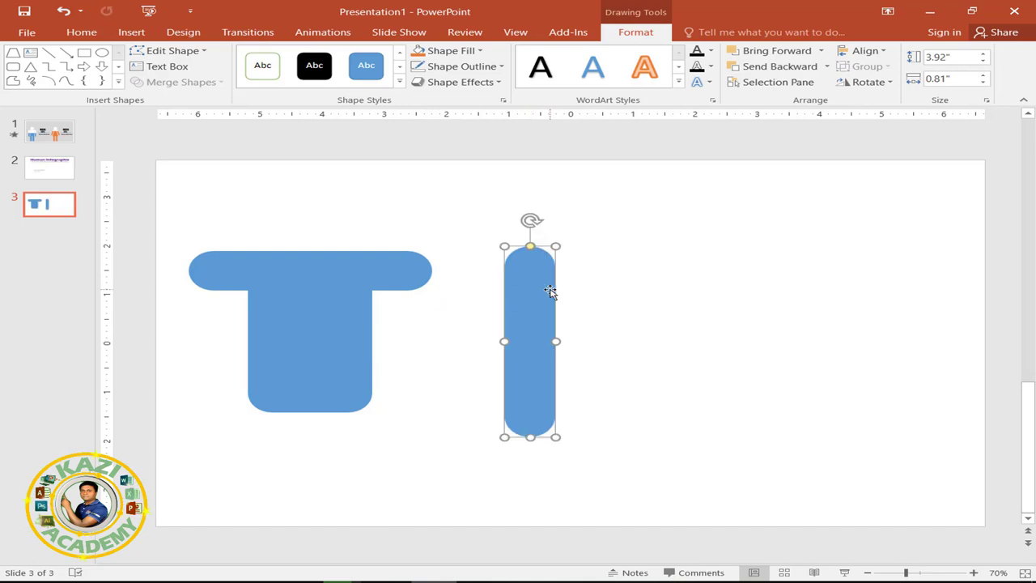
left_click_drag(534, 289, 415, 329)
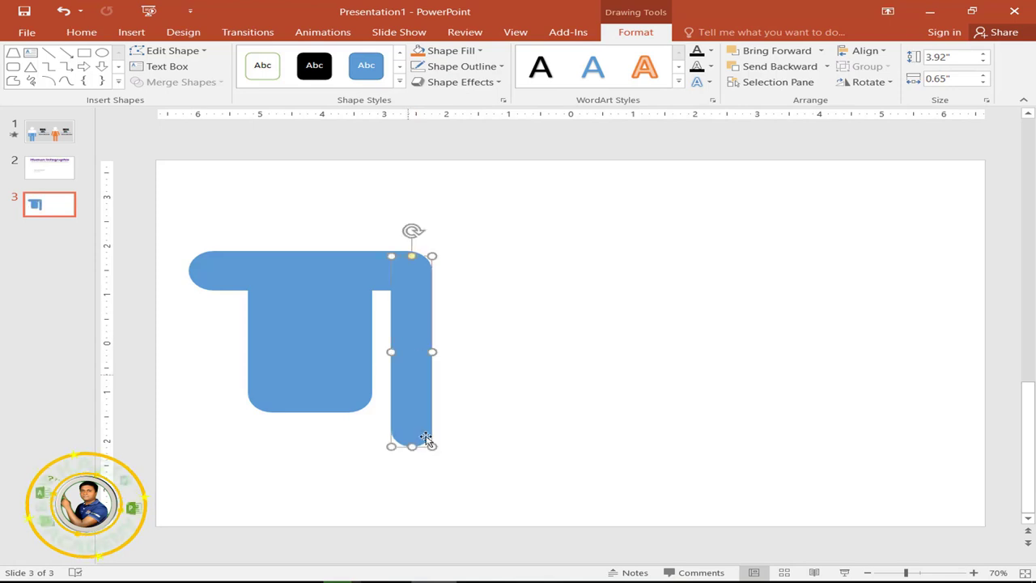
left_click_drag(414, 445, 414, 421)
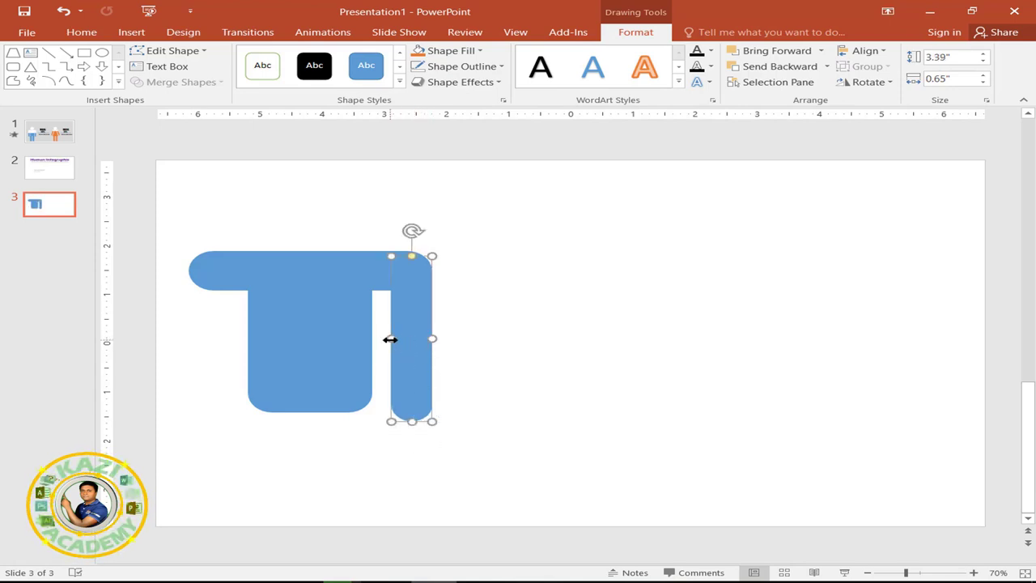
left_click_drag(389, 340, 394, 340)
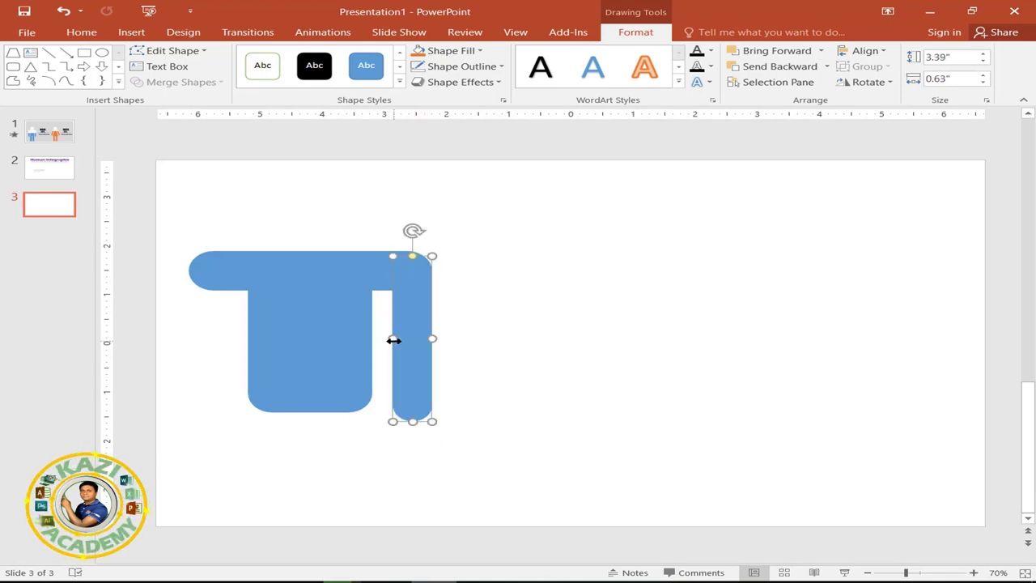
key("ctrl+z")
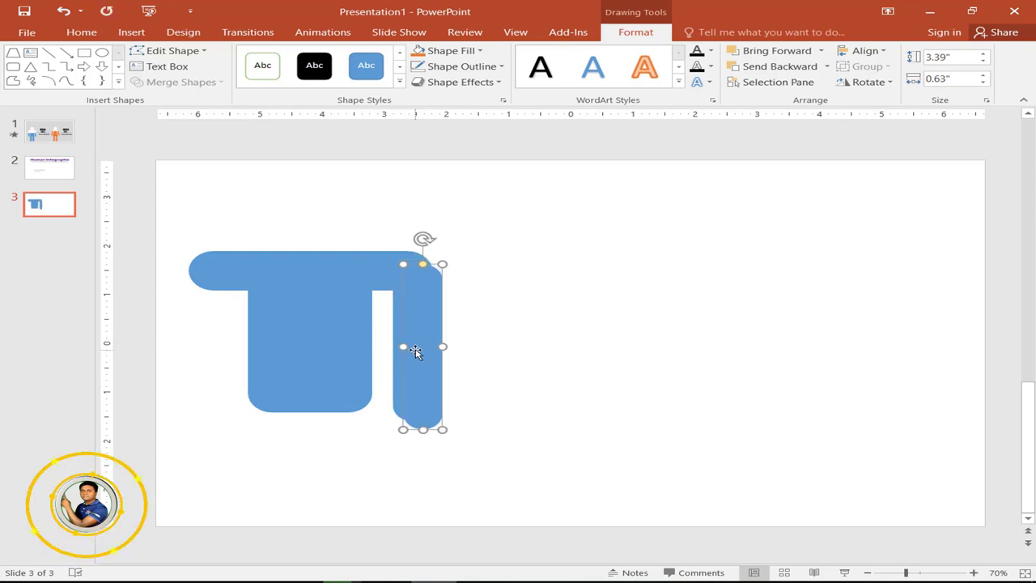
left_click_drag(417, 352, 203, 350)
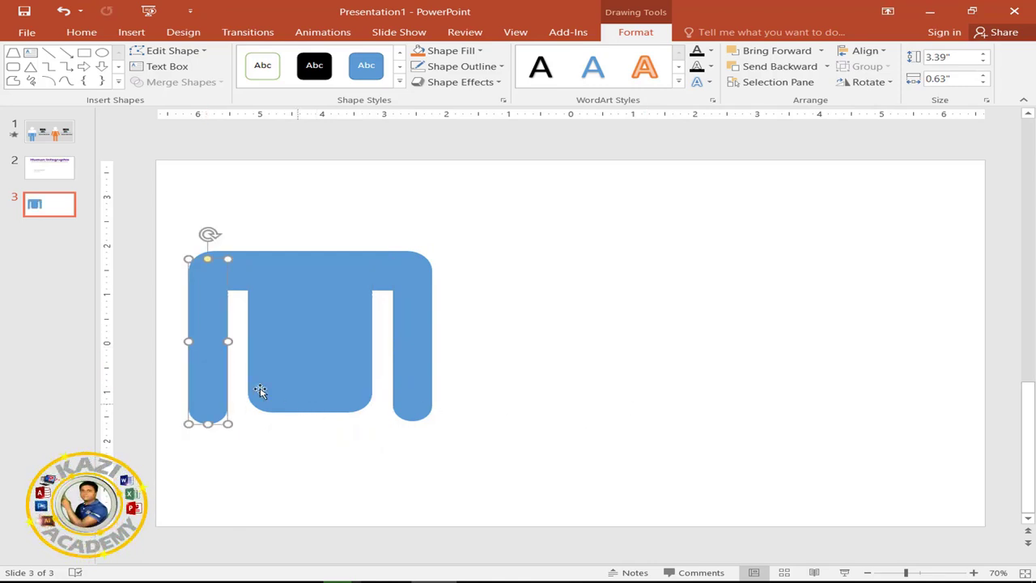
Add two 0.83"-wide legs below the torso from copies of the arm
mouse_move(214, 369)
left_mouse_down()
mouse_move(202, 382)
mouse_move(410, 440)
left_mouse_up()
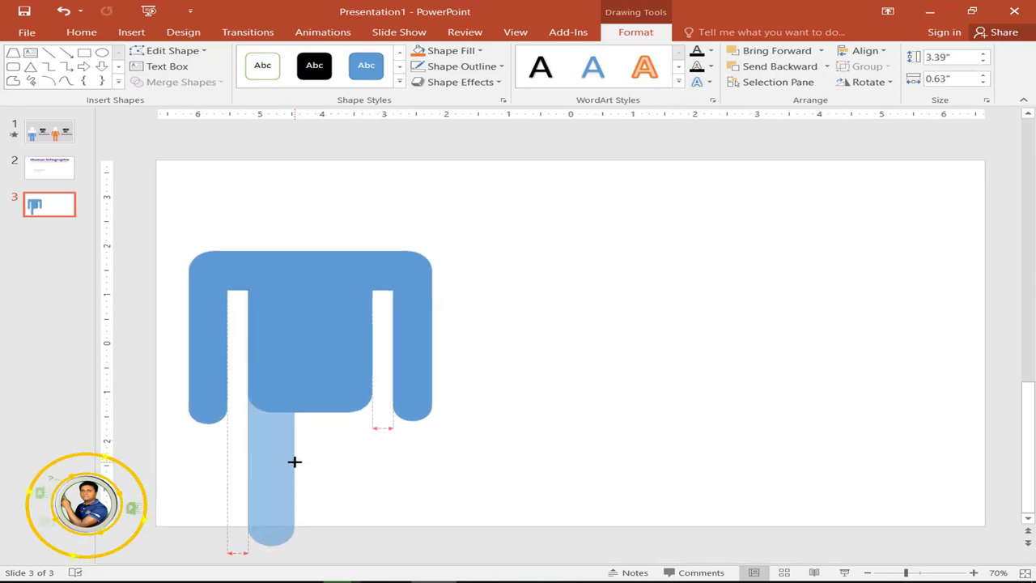
left_click_drag(291, 462, 300, 462)
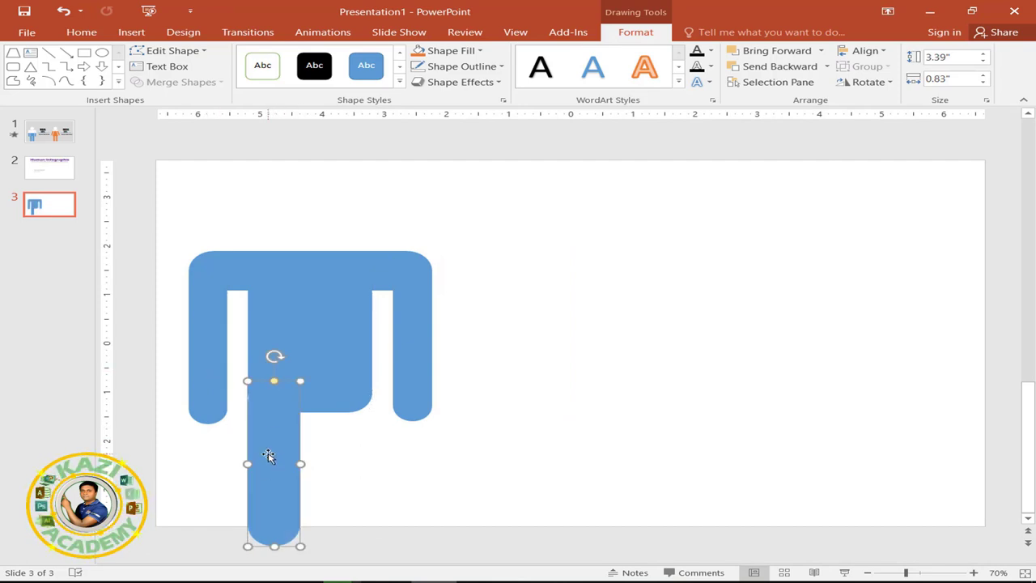
left_click_drag(269, 456, 264, 451)
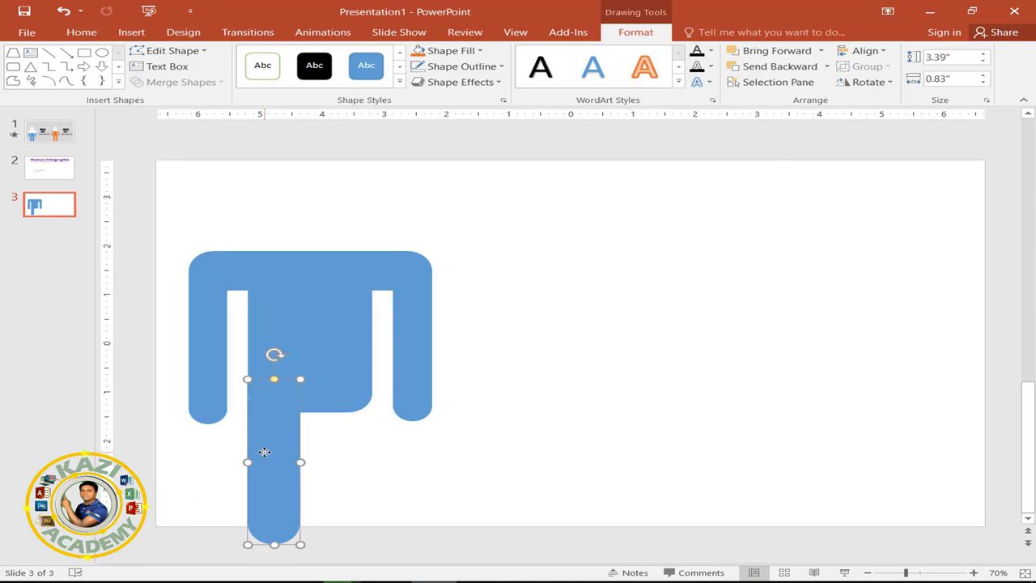
left_click_drag(263, 452, 340, 458, "ctrl")
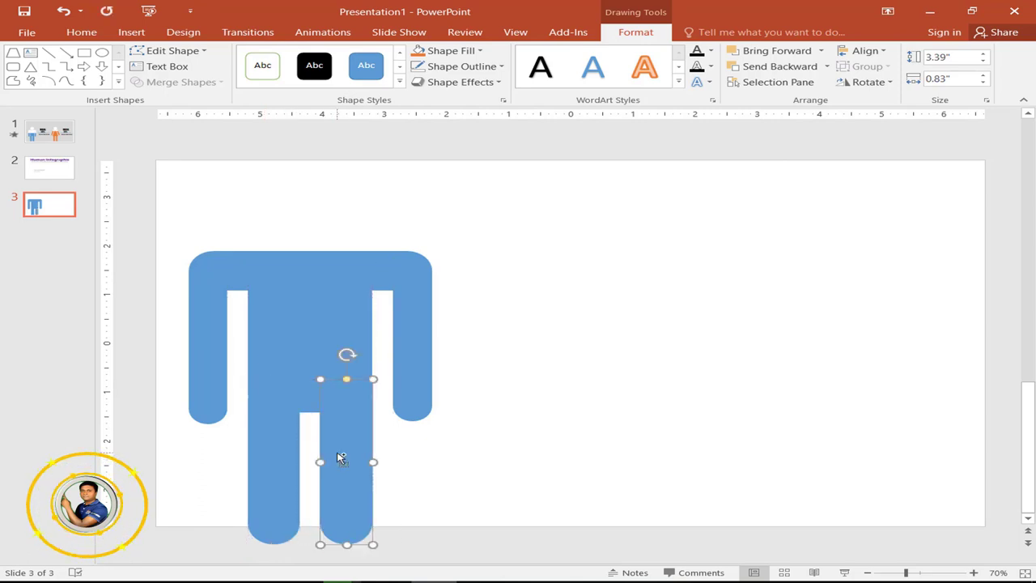
left_click(486, 409)
Draw a 1.66" blue circle as the head, centred above the shoulders
left_click(131, 32)
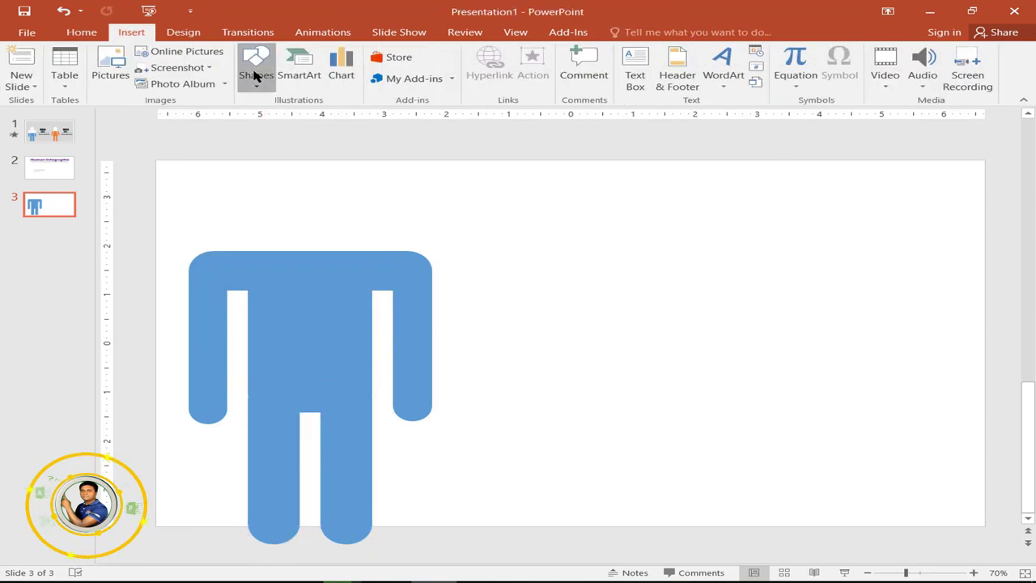
left_click(250, 69)
left_click(337, 118)
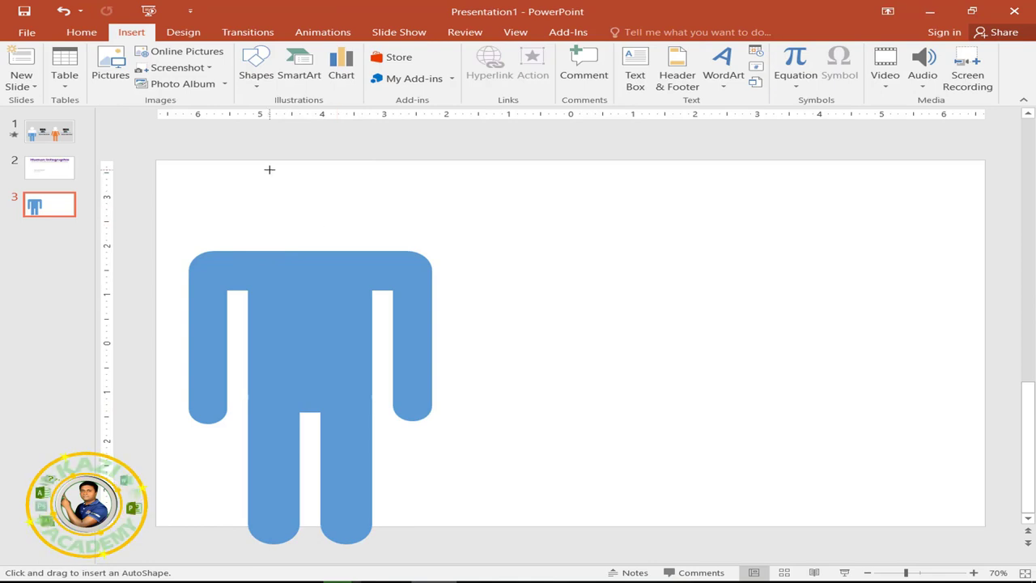
left_click_drag(252, 179, 377, 246)
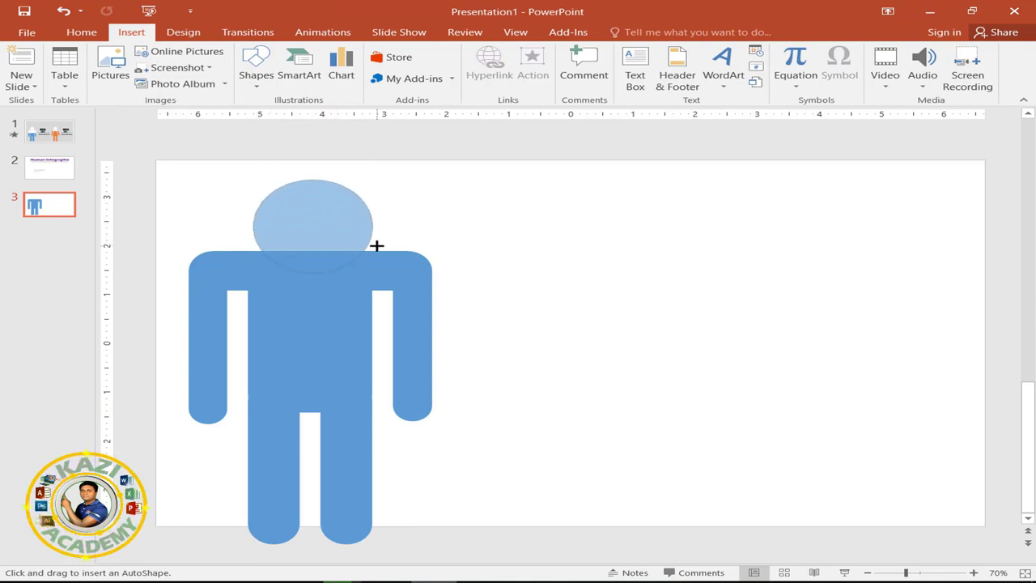
left_click_drag(377, 246, 377, 270)
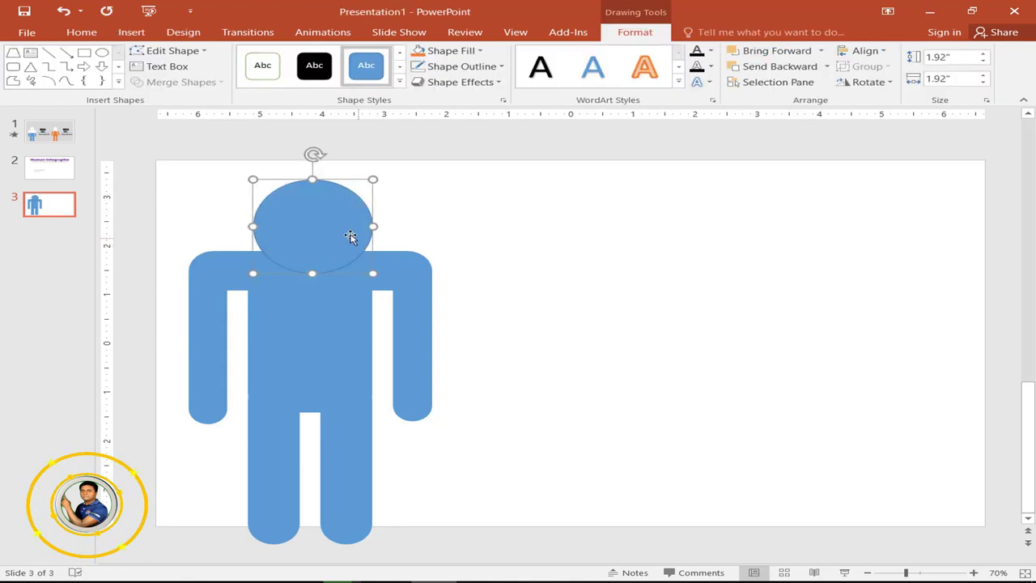
left_click_drag(351, 234, 338, 203)
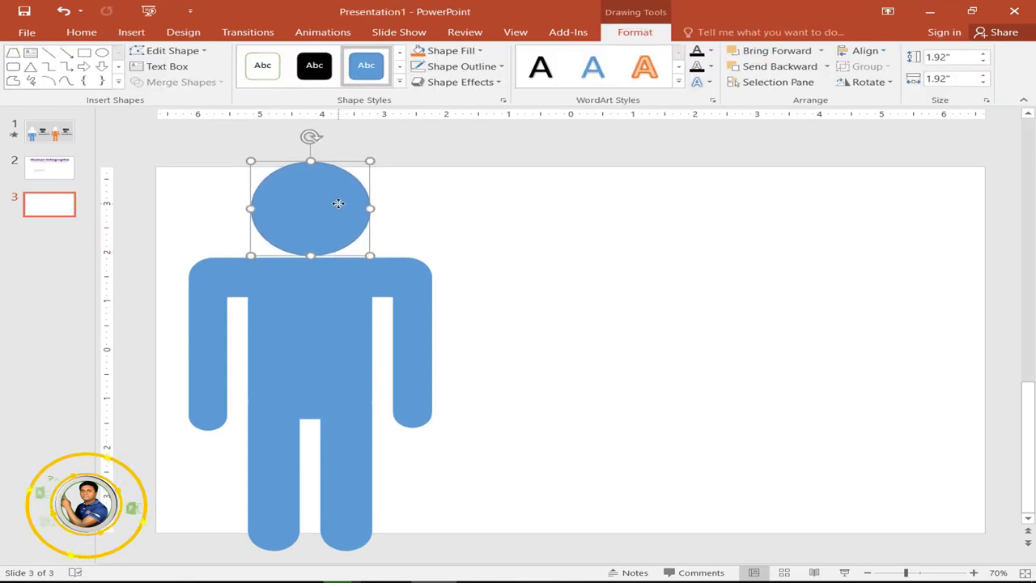
left_click_drag(249, 159, 266, 168)
left_click_drag(319, 202, 314, 202)
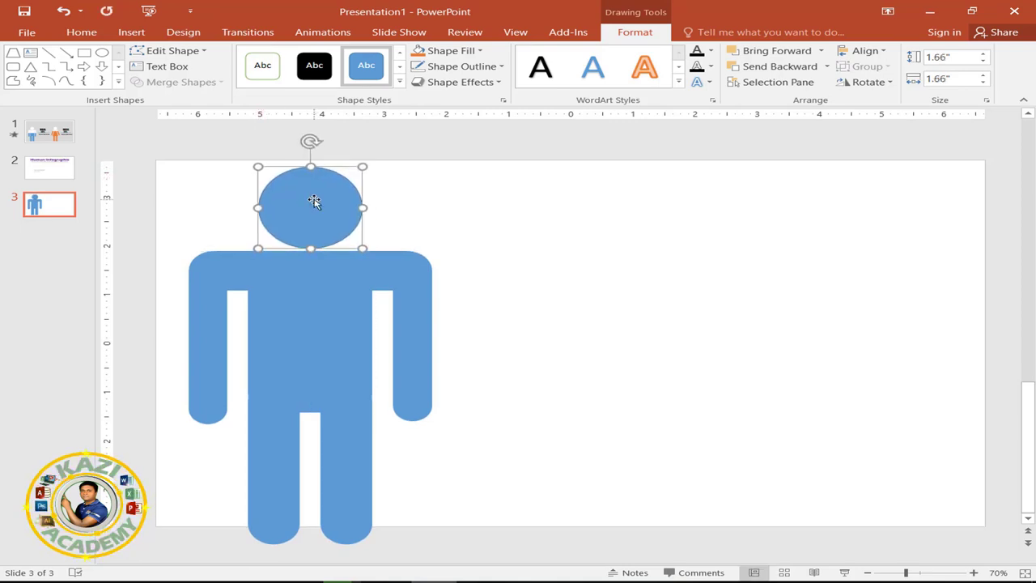
Remove the outlines from all parts of the man figure
left_click(474, 68)
key("ctrl+a")
left_click(474, 68)
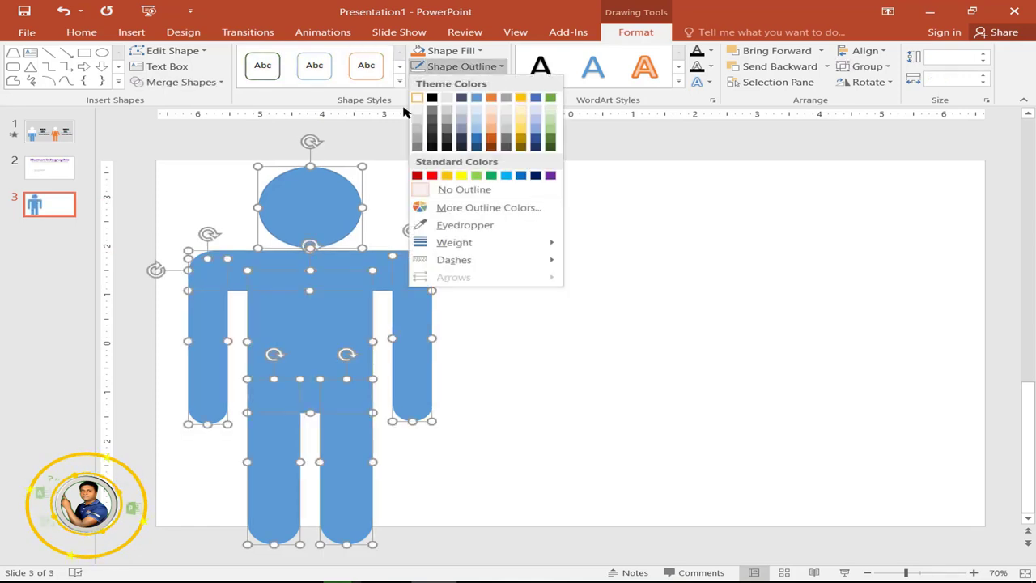
left_click(473, 191)
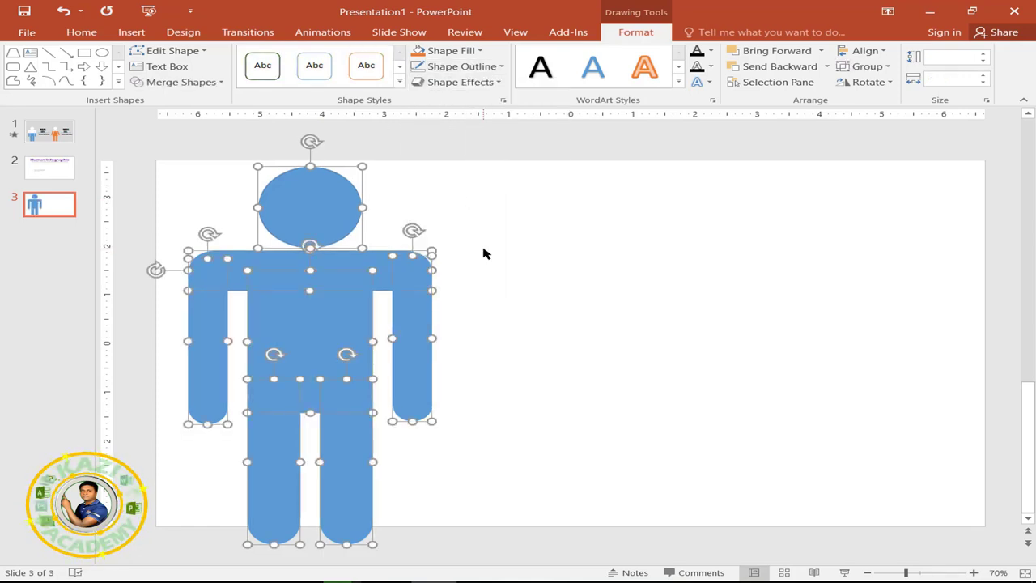
left_click(163, 166)
Select the whole figure and combine its parts with Merge Shapes Union
left_click_drag(159, 164, 469, 547)
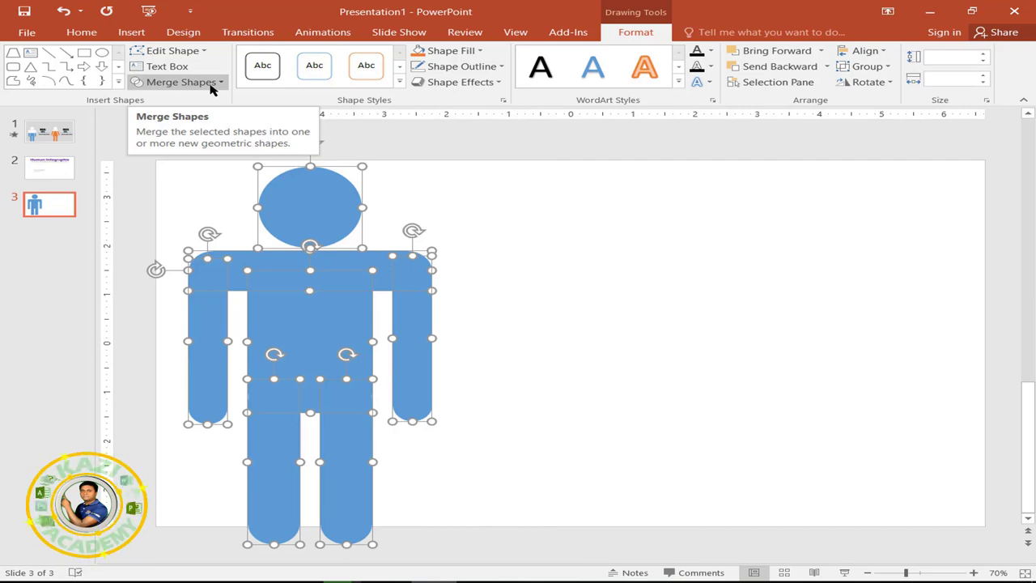
left_click(210, 83)
left_click(186, 103)
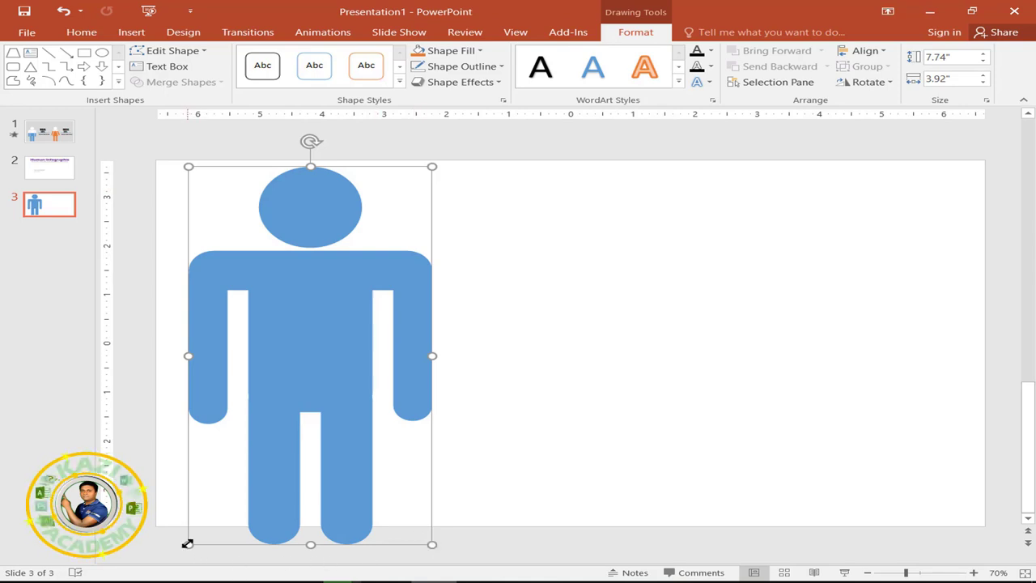
Scale the merged figure proportionally to 4.48" by 2.27" at the slide's lower left
mouse_move(187, 544)
left_mouse_down()
mouse_move(344, 353)
mouse_move(340, 367)
left_mouse_up()
mouse_move(382, 250)
left_mouse_down()
mouse_move(275, 390)
mouse_move(261, 390)
left_mouse_up()
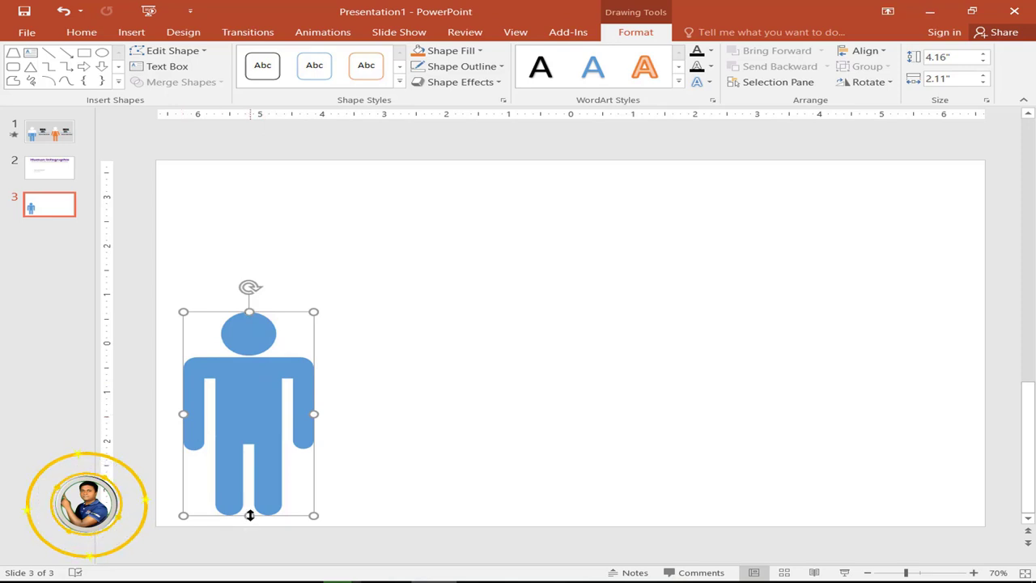
left_click_drag(249, 514, 254, 352)
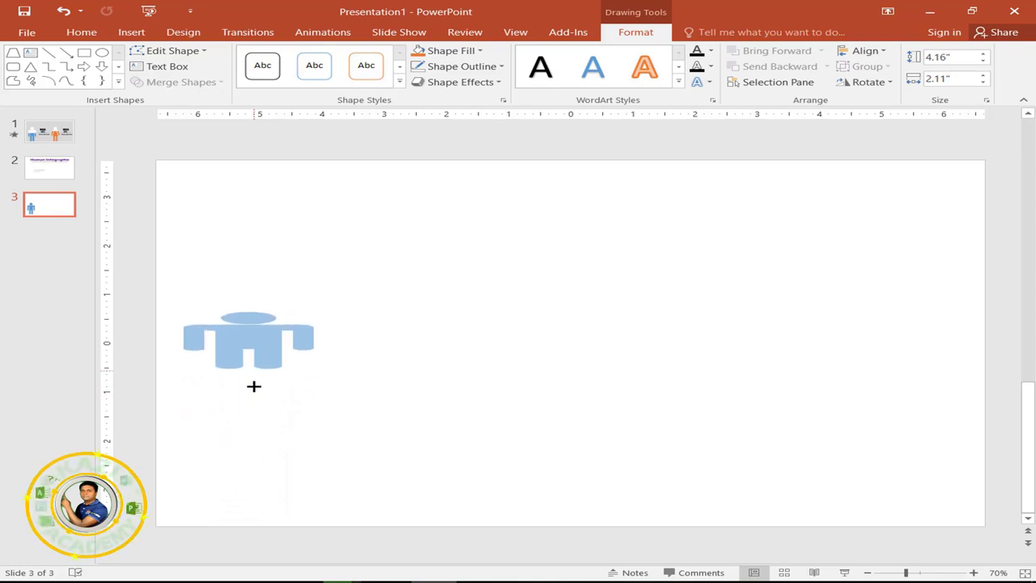
left_click_drag(254, 352, 254, 429)
key("ctrl+z")
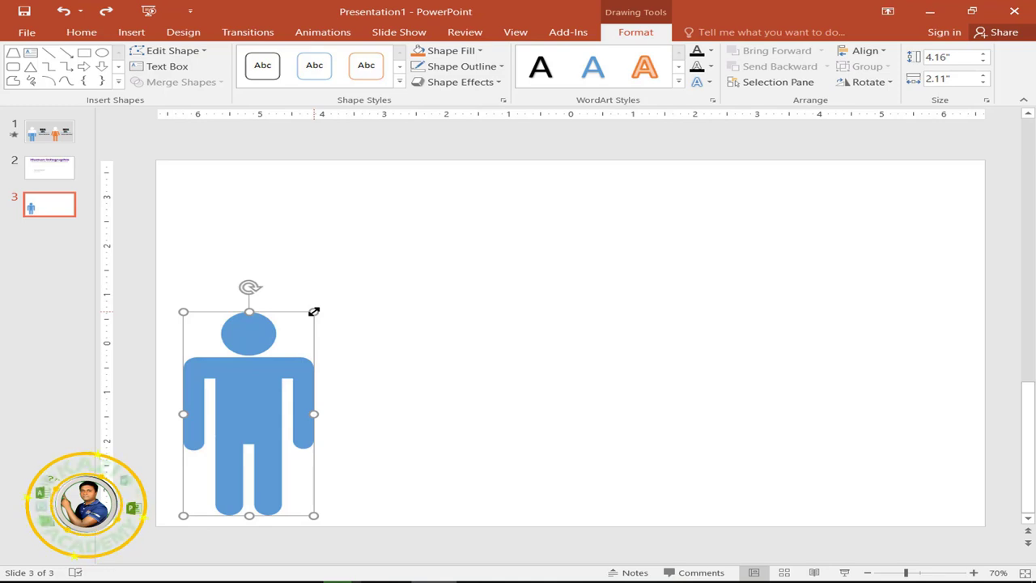
left_click_drag(314, 312, 323, 297)
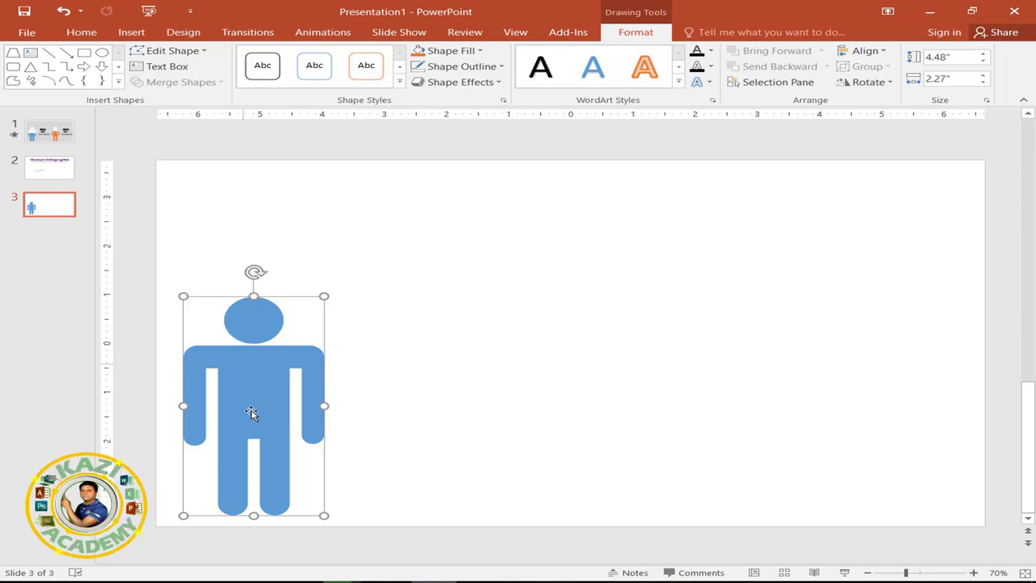
Enlarge the man figure a little more
left_click(395, 386)
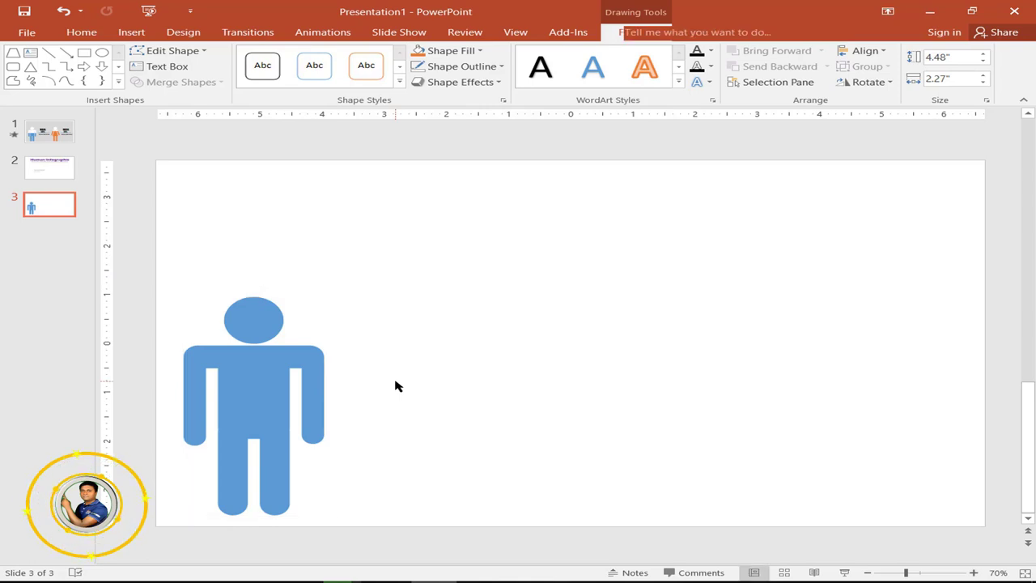
left_click(315, 356)
left_click_drag(324, 296, 332, 285)
left_click(373, 346)
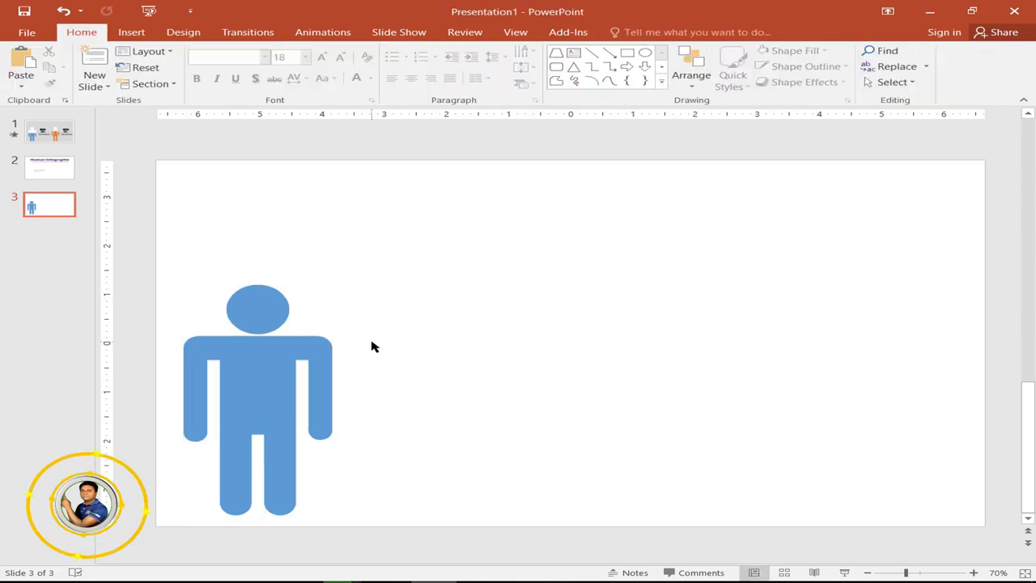
Draw a 2.49" by 2.08" outline-free, narrow-topped trapezoid right of the man
left_click(133, 32)
left_click(258, 80)
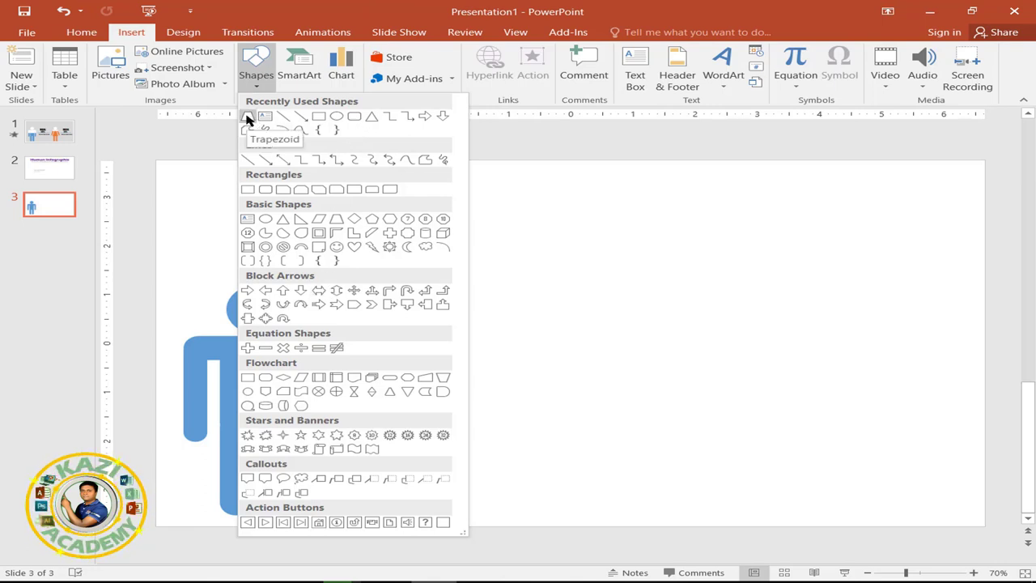
left_click(248, 119)
left_click_drag(527, 293, 658, 429)
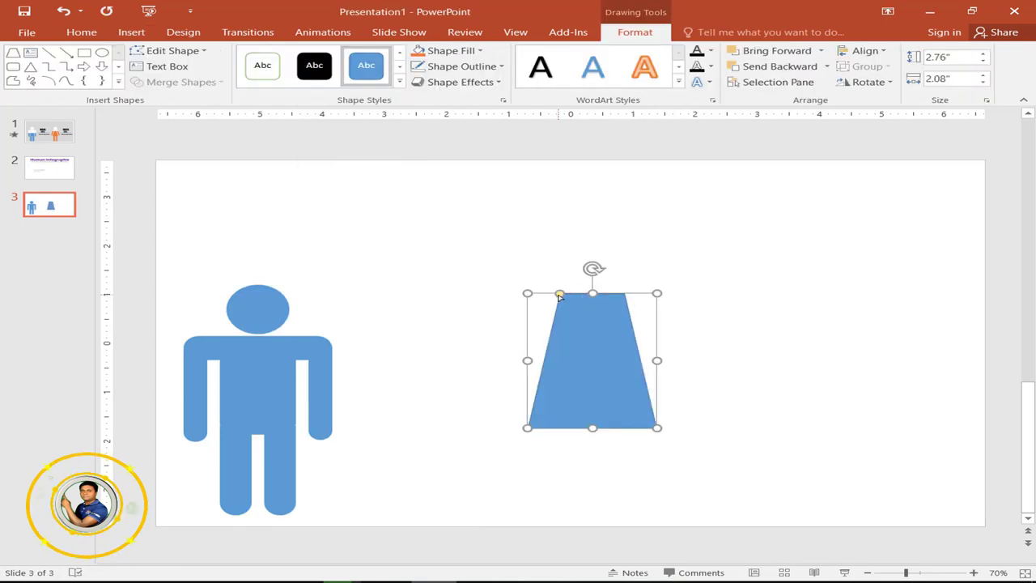
left_click_drag(560, 296, 573, 301)
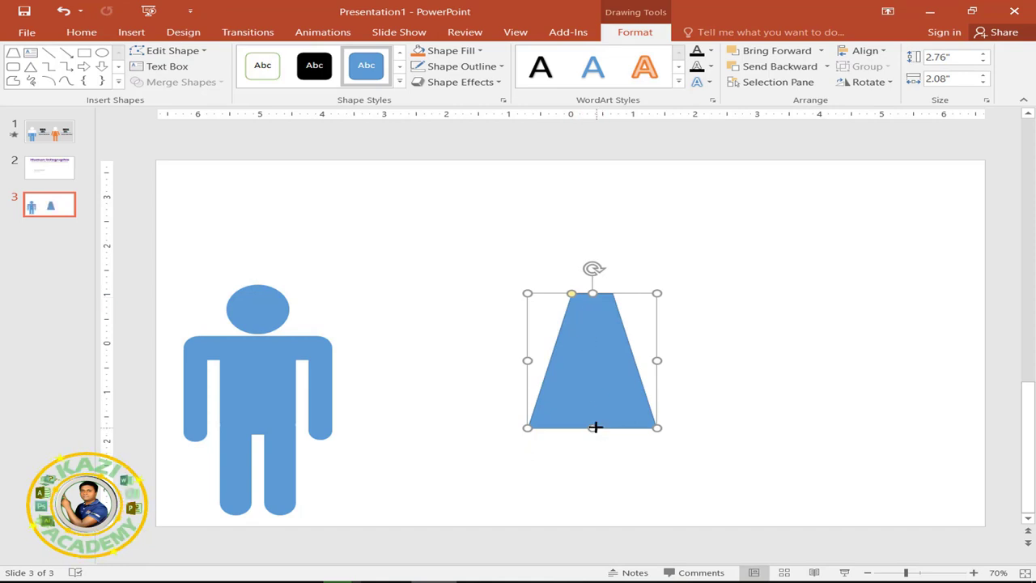
left_click_drag(595, 427, 597, 415)
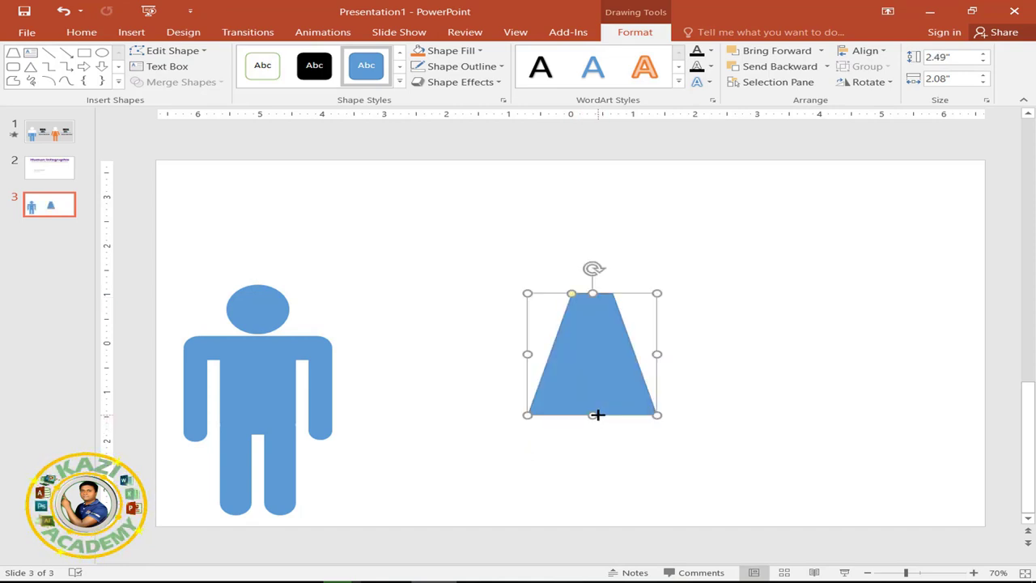
left_click(502, 68)
left_click(462, 190)
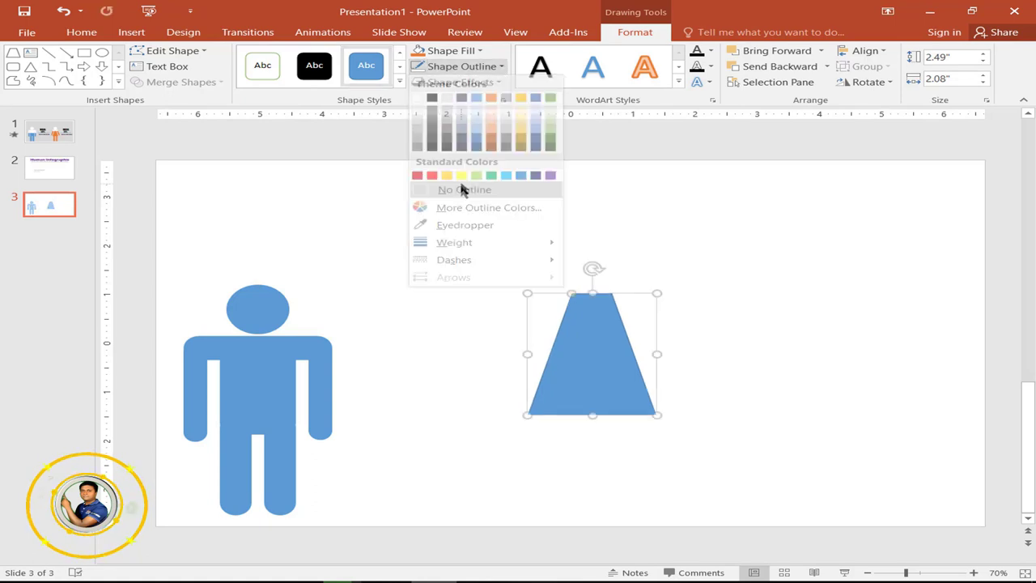
Draw a pill-shaped rounded rectangle and set it on the trapezoid's top as shoulders
left_click(131, 32)
left_click(259, 86)
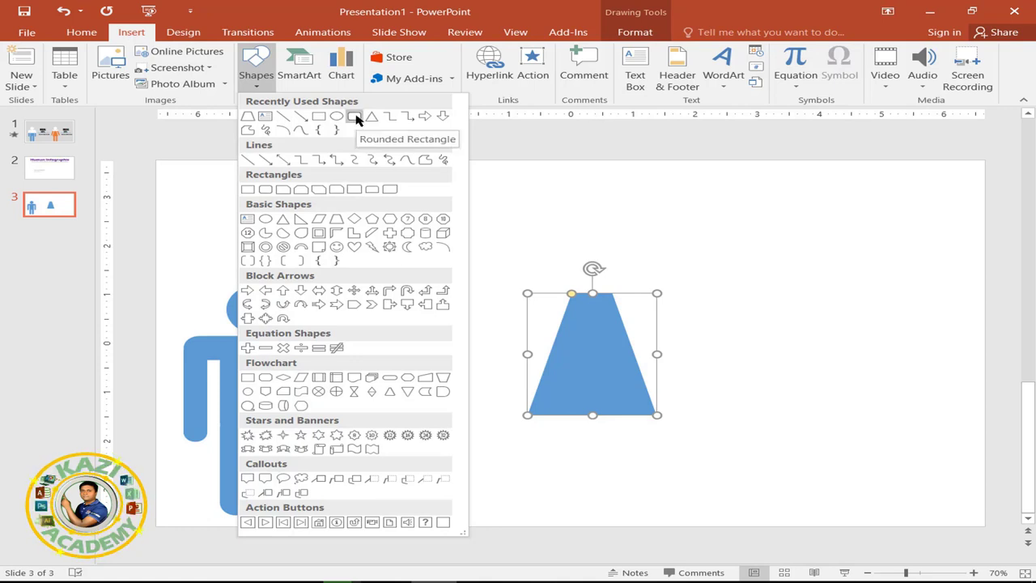
left_click(357, 118)
left_click_drag(484, 201, 694, 242)
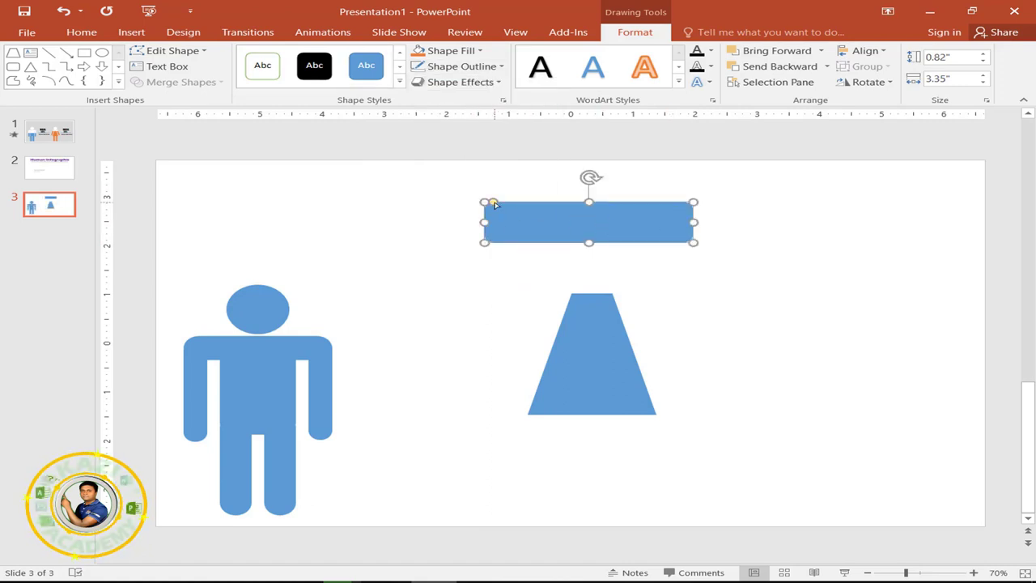
left_click_drag(494, 204, 548, 224)
key("Escape")
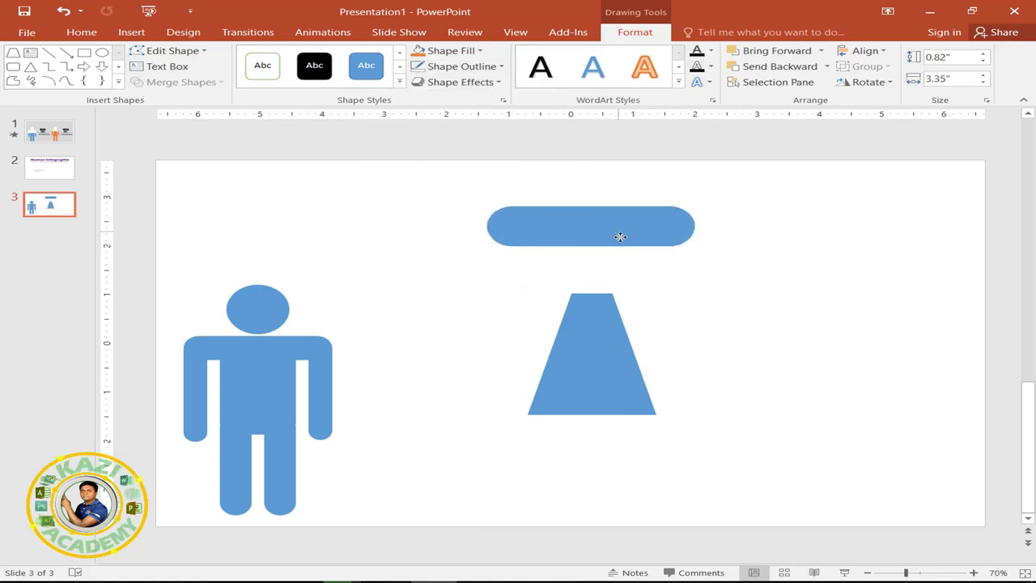
mouse_move(620, 236)
left_mouse_down()
mouse_move(624, 282)
mouse_move(814, 326)
left_mouse_up()
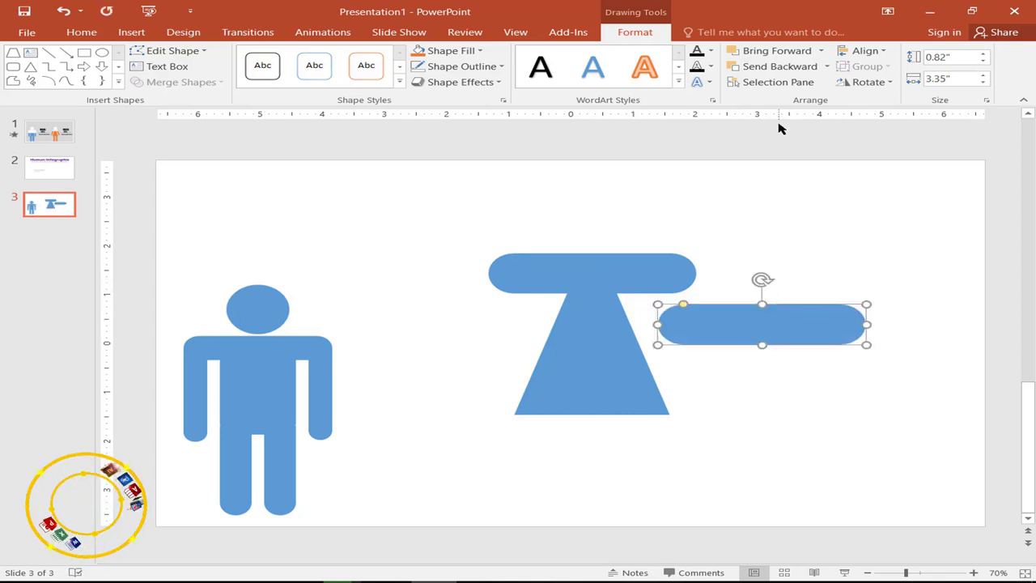
Rotate a pill 90° and tilt it into a slanted right arm
left_click(877, 83)
left_click(882, 100)
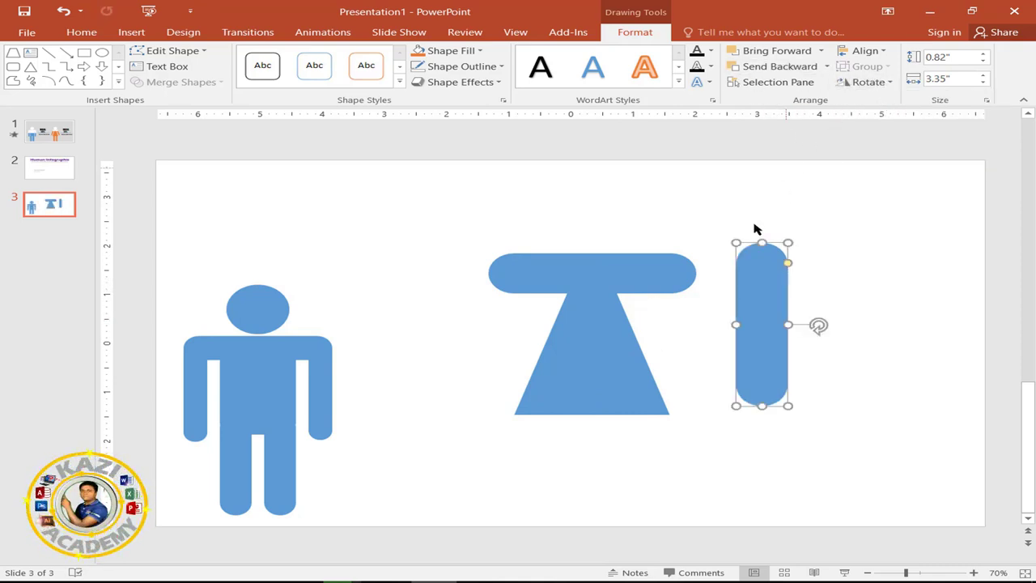
mouse_move(756, 267)
left_mouse_down()
mouse_move(697, 282)
mouse_move(686, 314)
mouse_move(737, 301)
left_mouse_up()
left_click(759, 285)
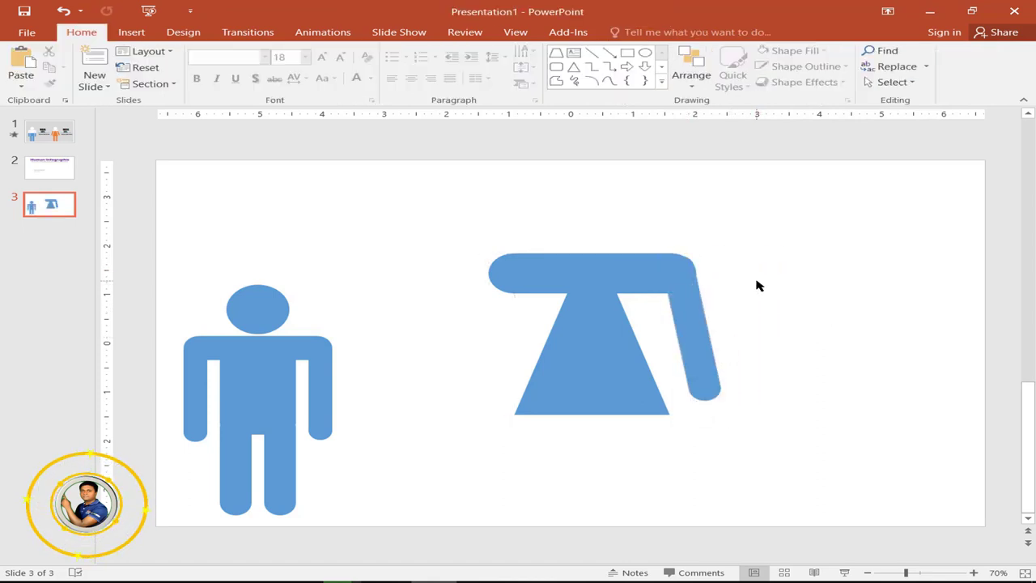
left_click(692, 291)
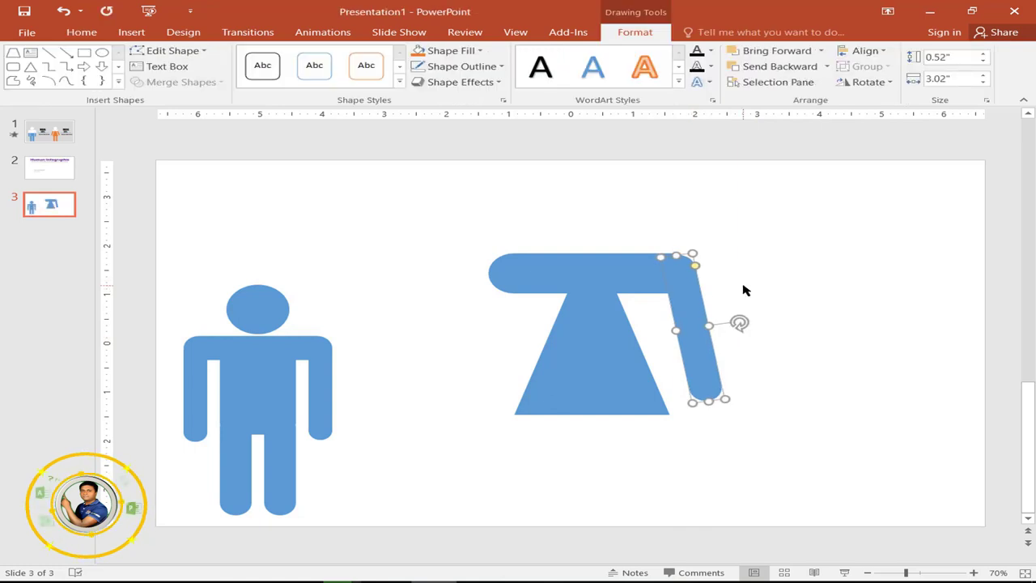
left_click(746, 290)
left_click(689, 304)
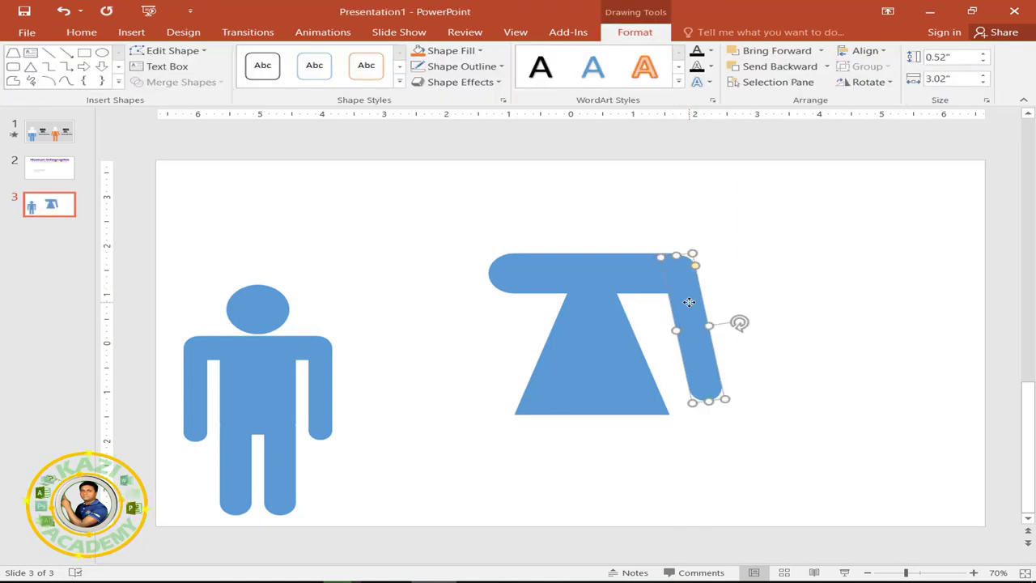
Copy the arm to the left side with a mirrored slant
key("Escape")
left_click(689, 307)
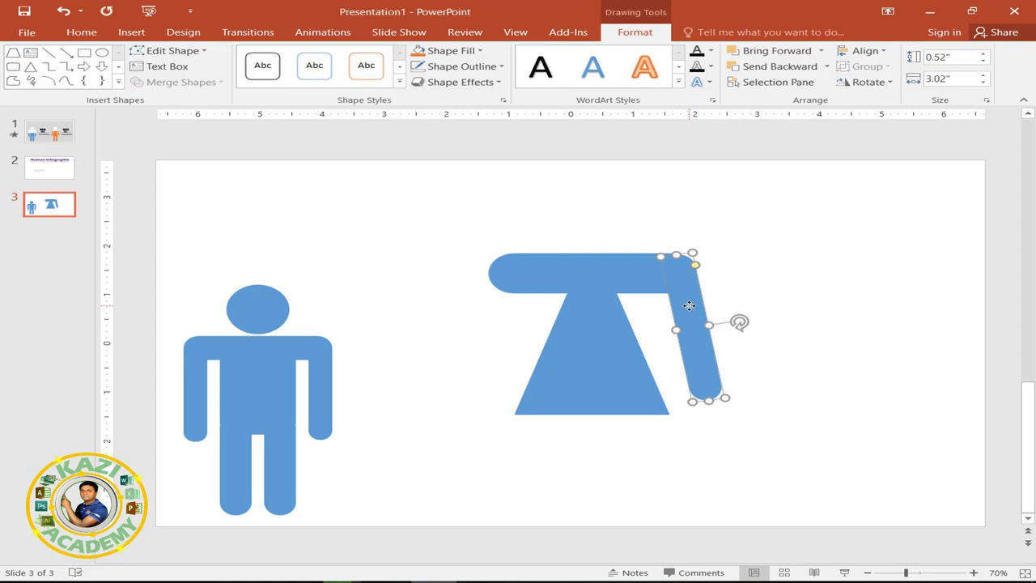
mouse_move(689, 306)
left_mouse_down()
mouse_move(489, 319)
mouse_move(539, 343)
left_mouse_up()
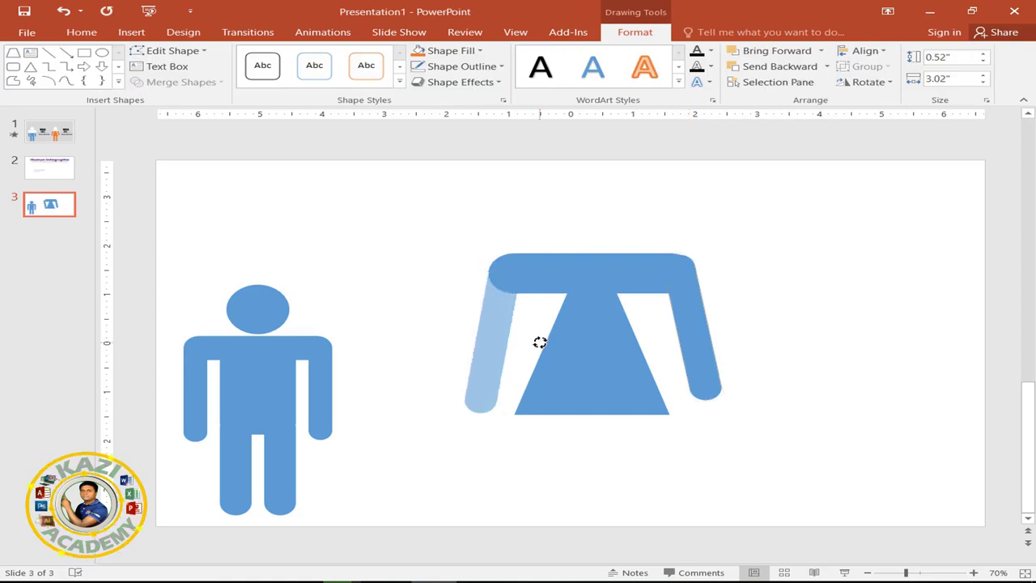
left_click(770, 347)
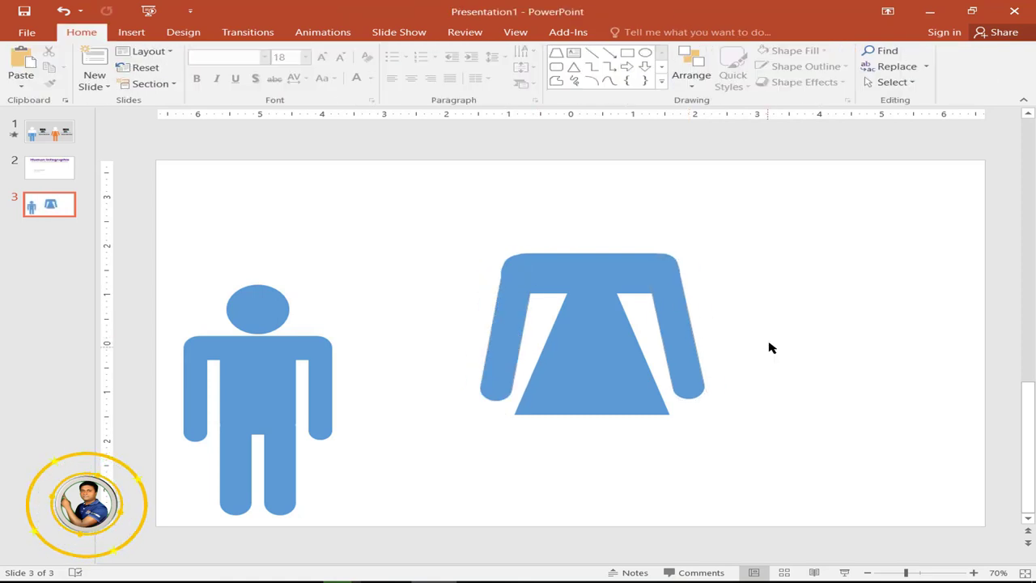
Place copies of the arm under the dress as two 3.02"-long legs
left_click(677, 316)
mouse_move(675, 316)
left_mouse_down()
mouse_move(670, 467)
mouse_move(653, 475)
mouse_move(697, 473)
mouse_move(643, 458)
mouse_move(569, 466)
left_mouse_up()
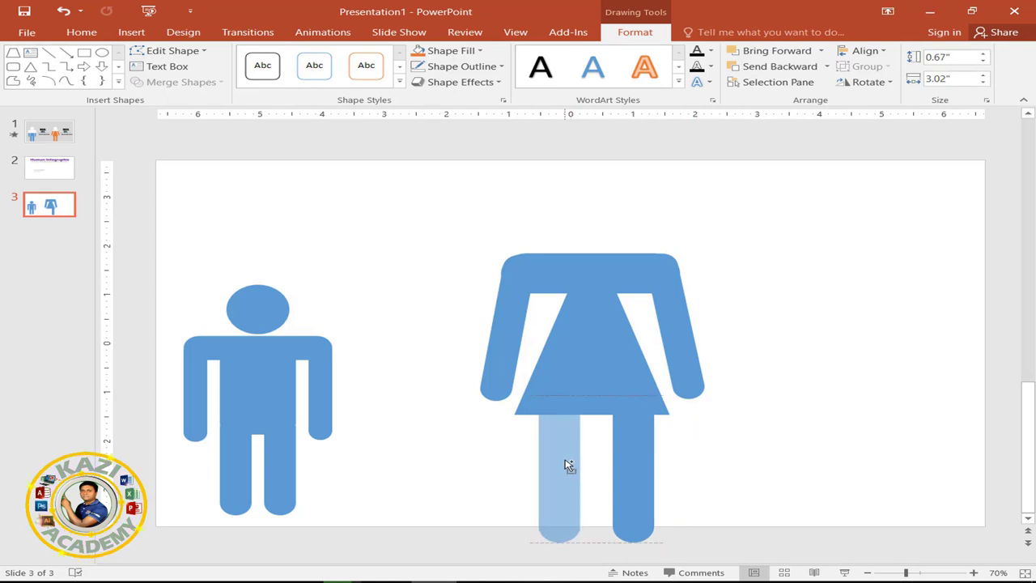
left_click(131, 32)
left_click(256, 75)
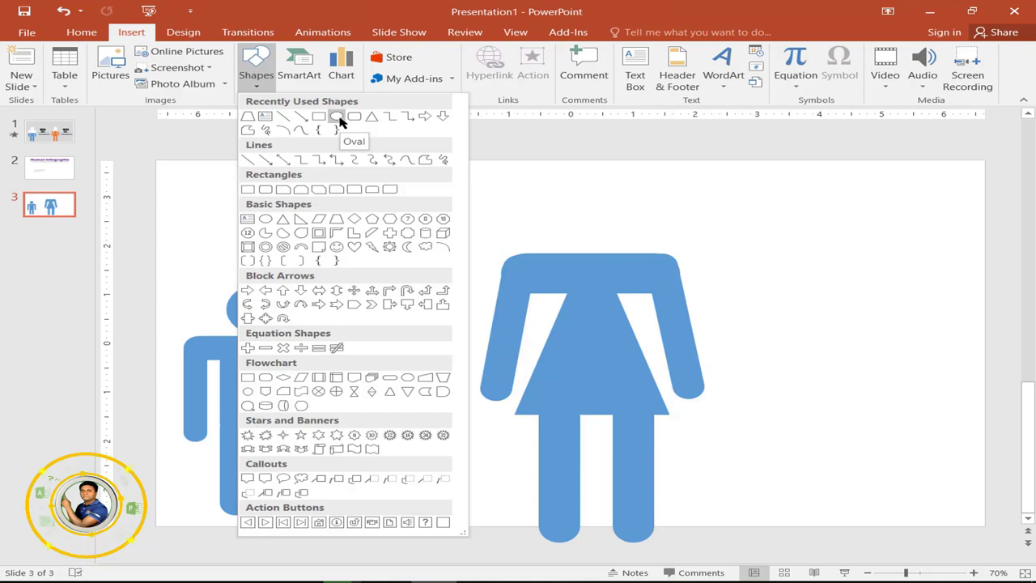
Draw an outline-free 1.34" blue circle head centred above the woman's shoulders
left_click(337, 117)
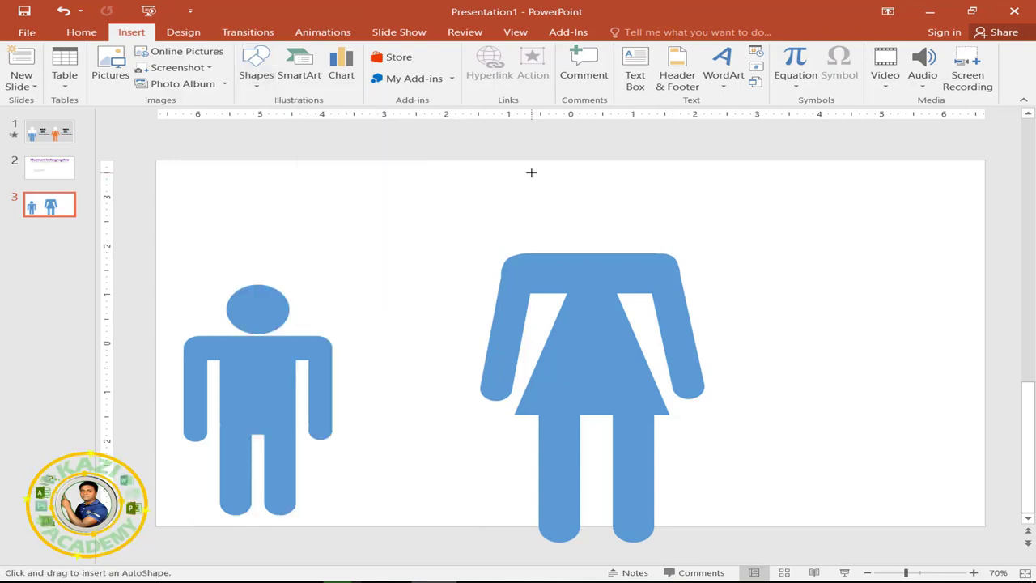
left_click_drag(548, 183, 623, 236)
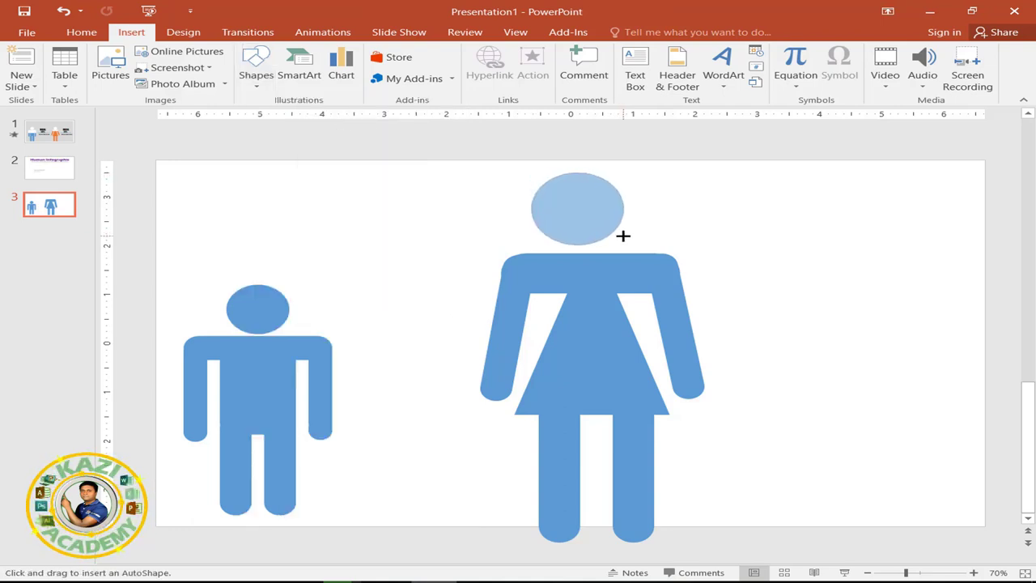
left_click_drag(622, 236, 607, 216)
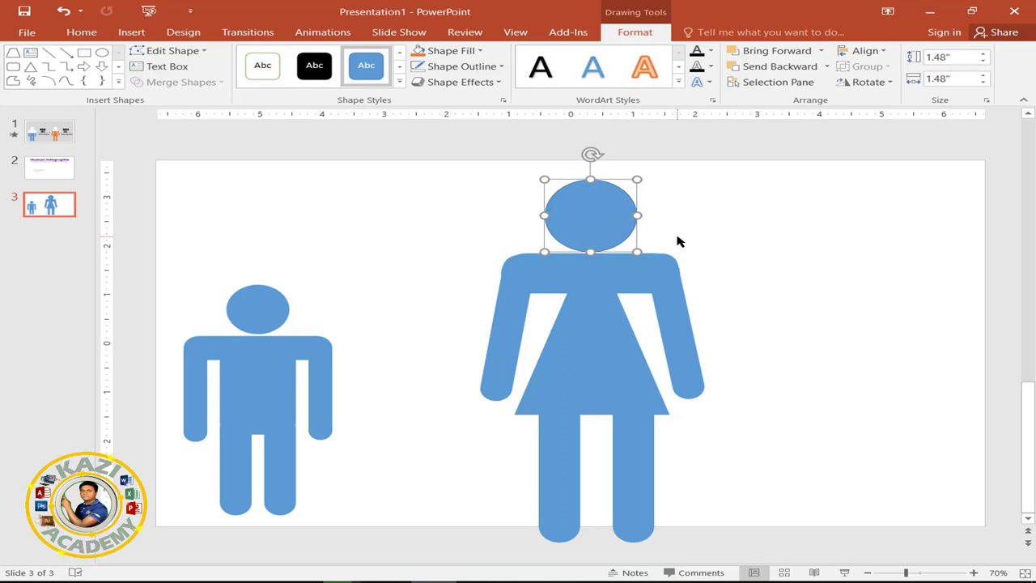
left_click(499, 69)
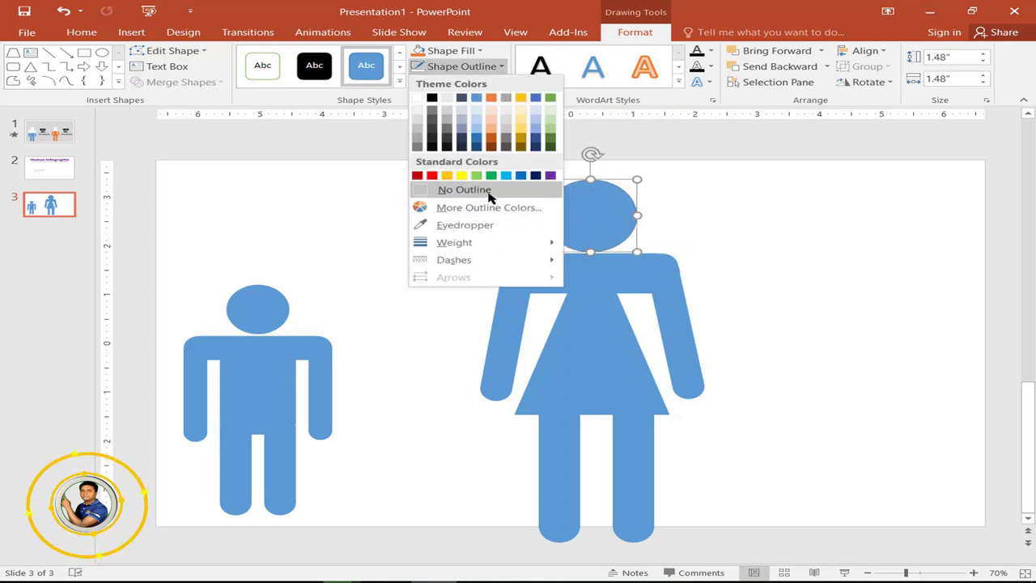
left_click(449, 190)
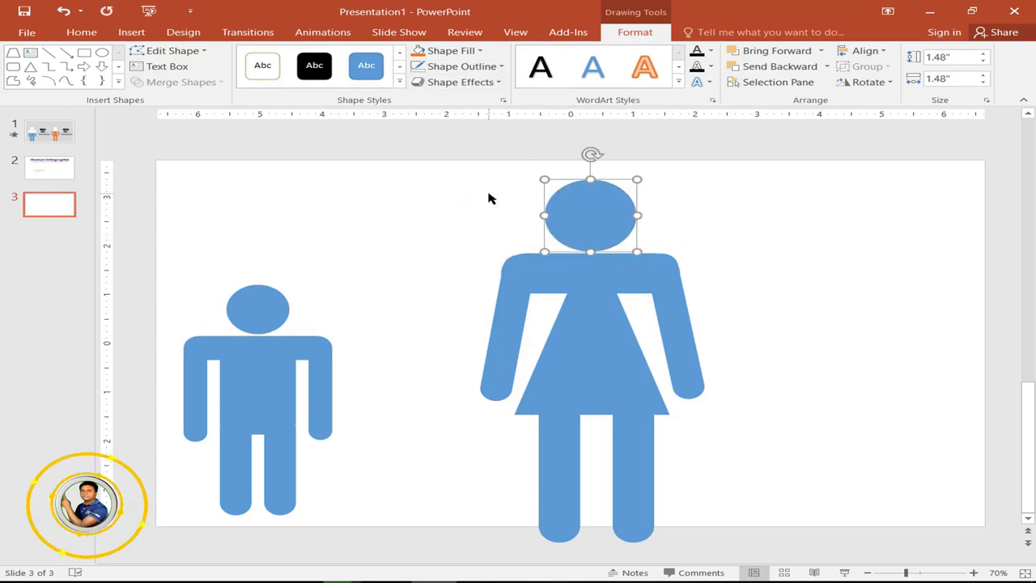
left_click(723, 242)
left_click(601, 210)
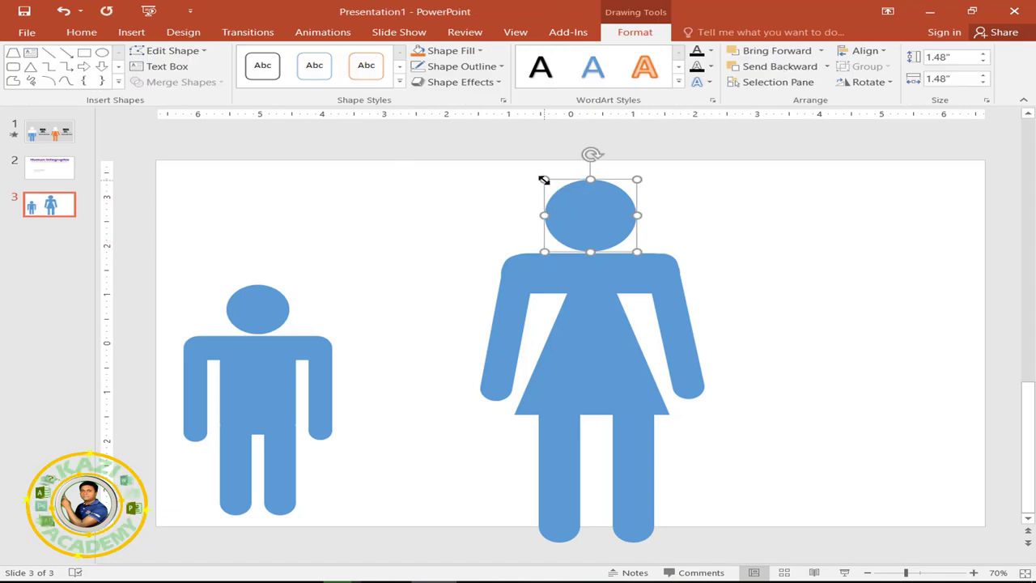
left_click_drag(544, 180, 552, 185)
left_click_drag(594, 215, 592, 216)
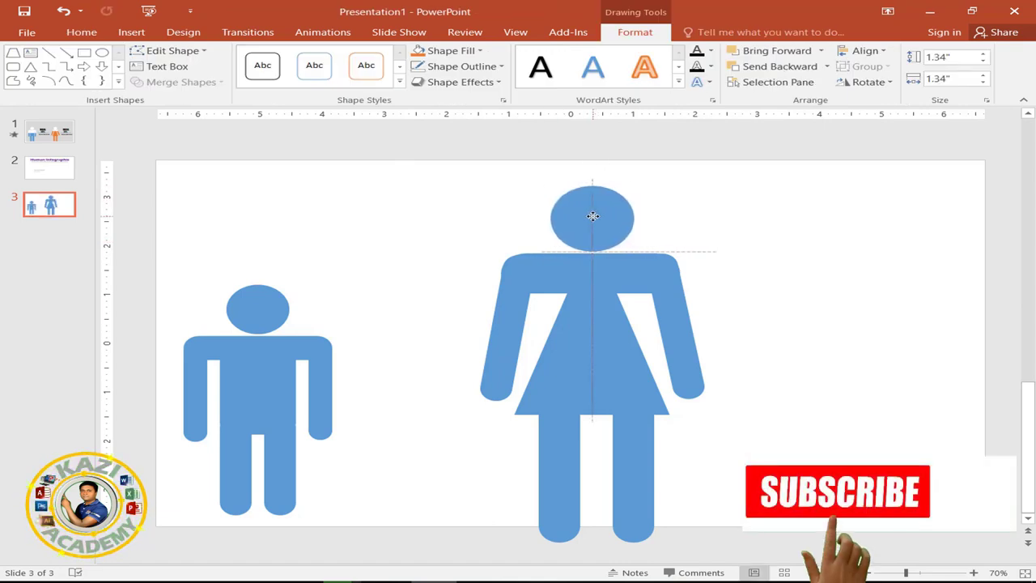
left_click(435, 203)
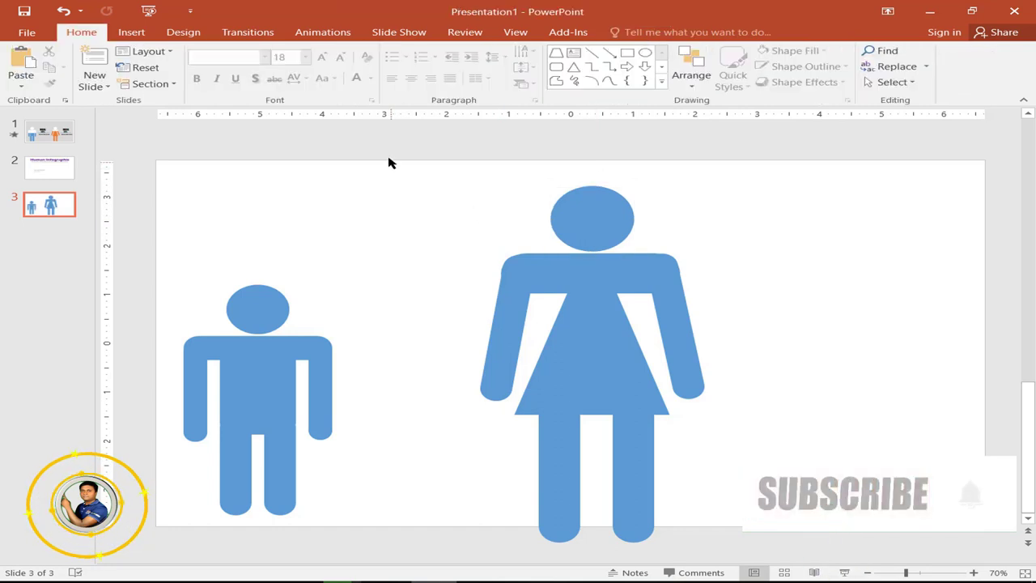
Select all the woman's parts and combine them with Merge Shapes Union
left_click_drag(388, 163, 795, 560)
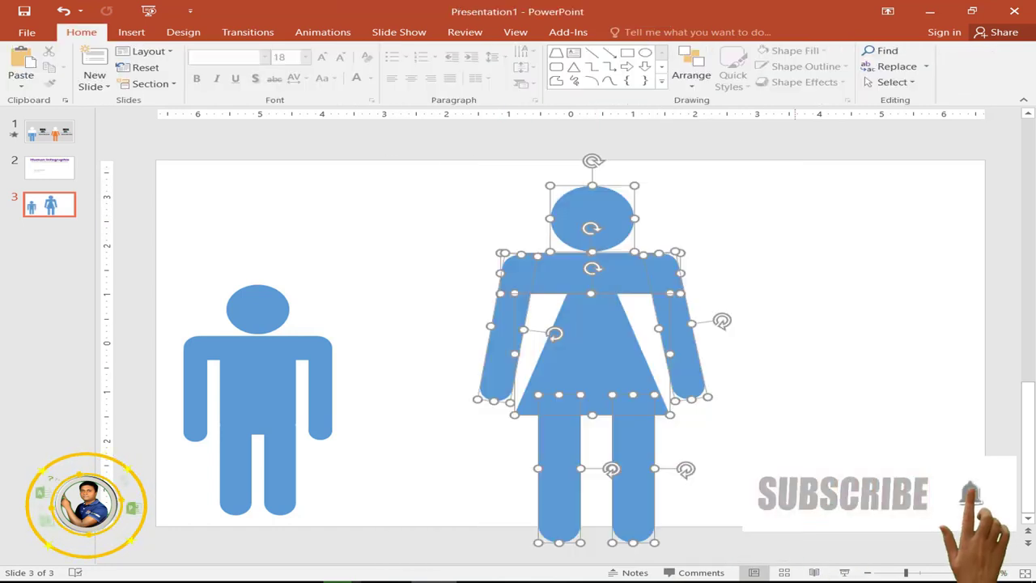
left_click(634, 32)
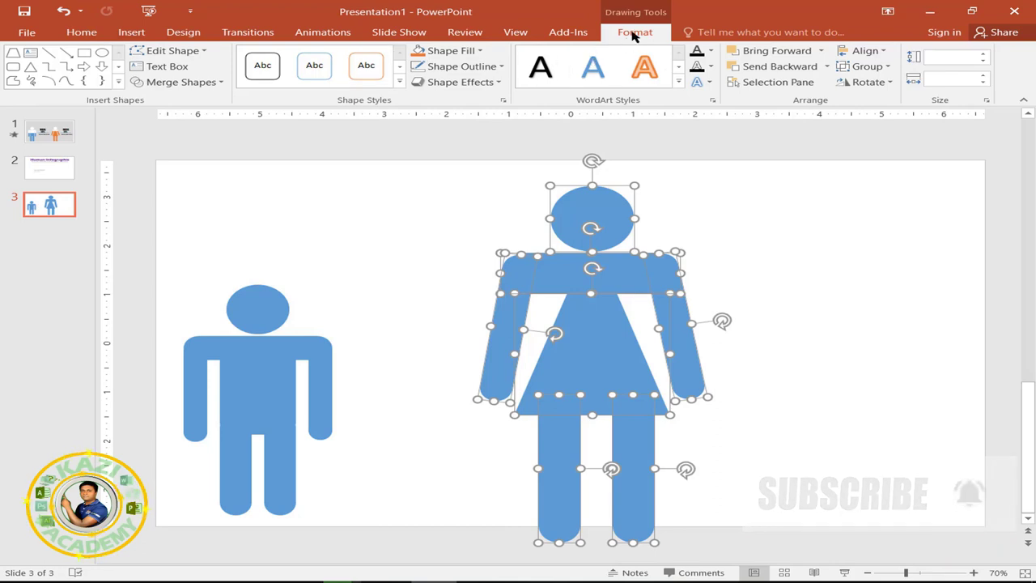
left_click(223, 85)
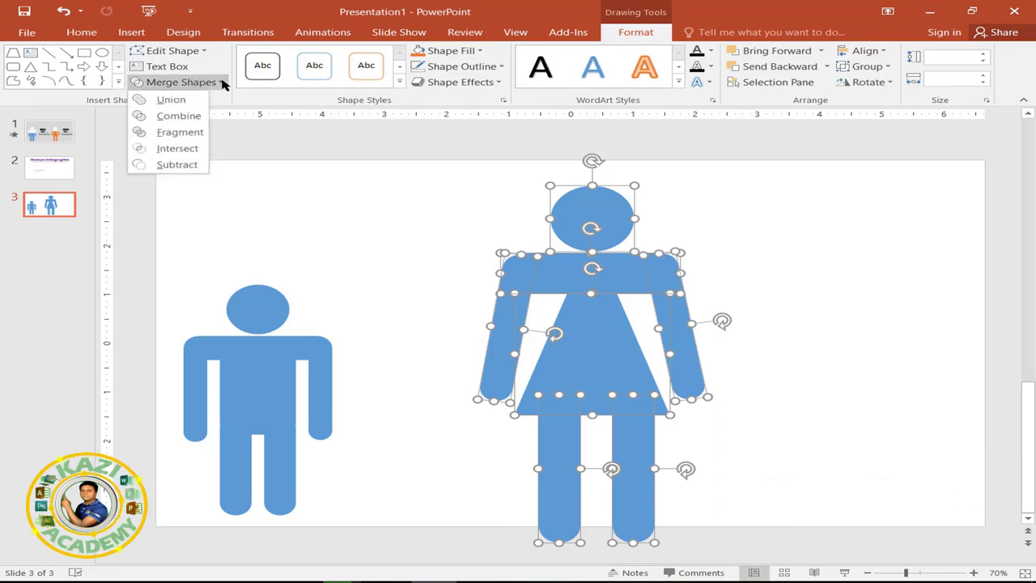
left_click(185, 99)
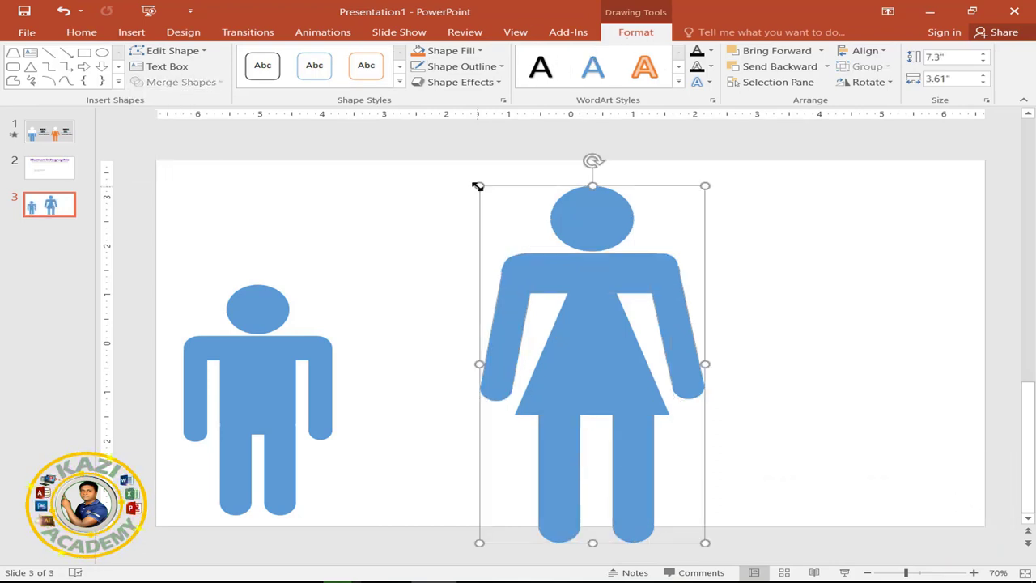
Scale the woman to 4.73" by 2.34" and align her level with the man
left_click_drag(478, 186, 574, 293)
mouse_move(629, 380)
left_mouse_down()
mouse_move(379, 369)
mouse_move(569, 344)
mouse_move(675, 356)
mouse_move(701, 347)
mouse_move(691, 345)
left_mouse_up()
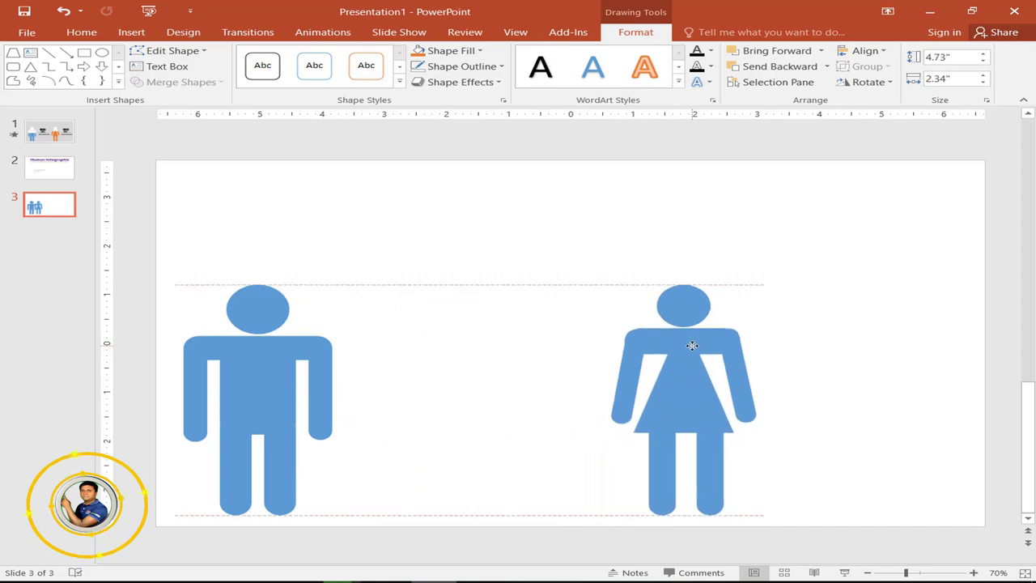
left_click(603, 245)
Give slide 3 a light grey solid background fill through Format Background
left_click(134, 33)
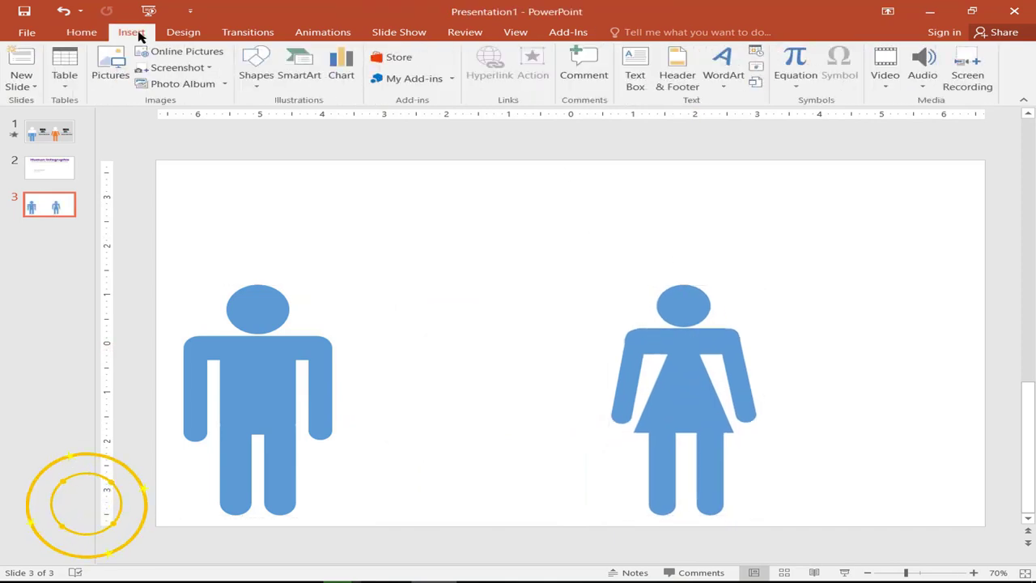
left_click(183, 32)
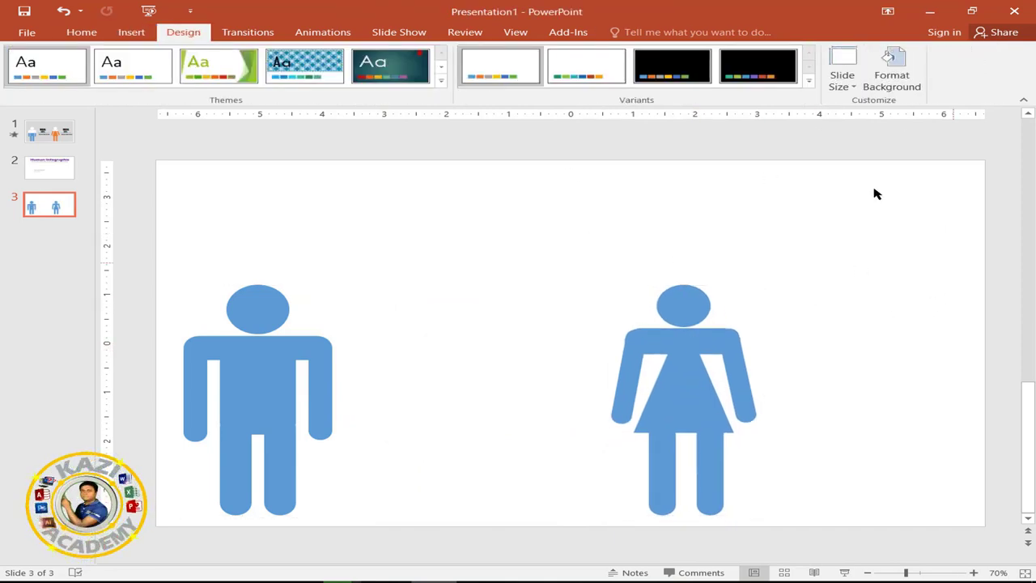
left_click(892, 81)
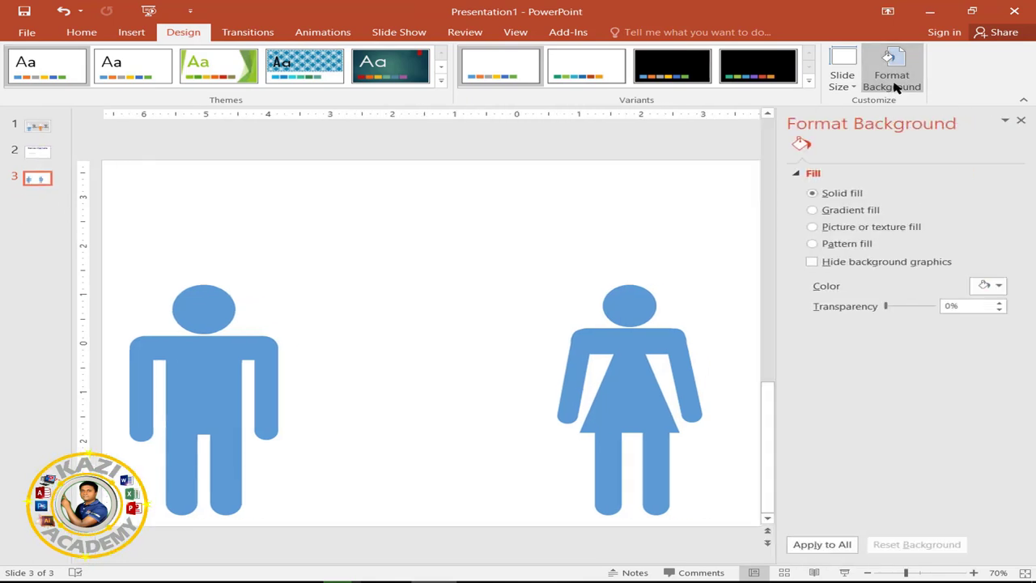
left_click(998, 285)
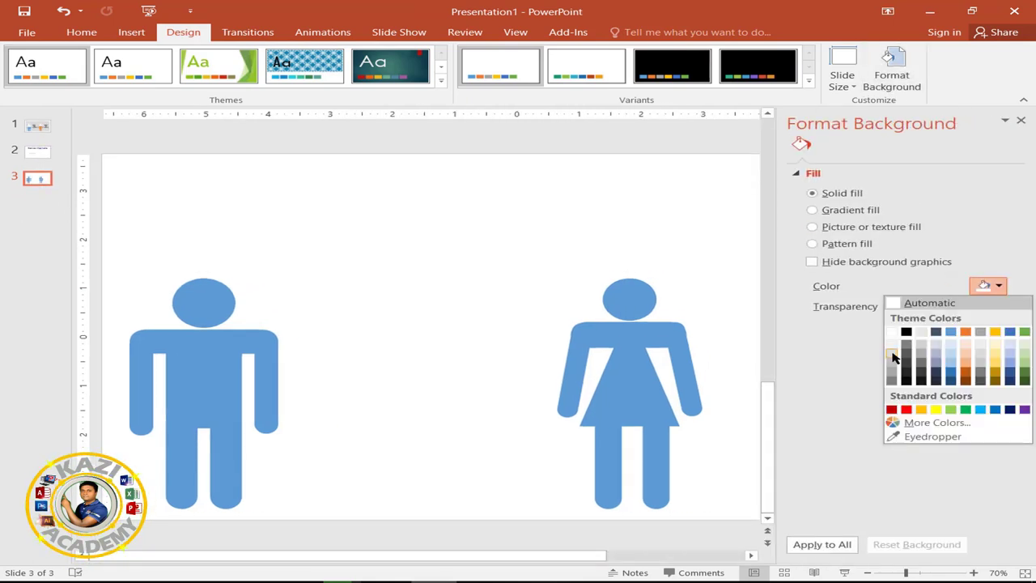
left_click(892, 355)
left_click(1020, 120)
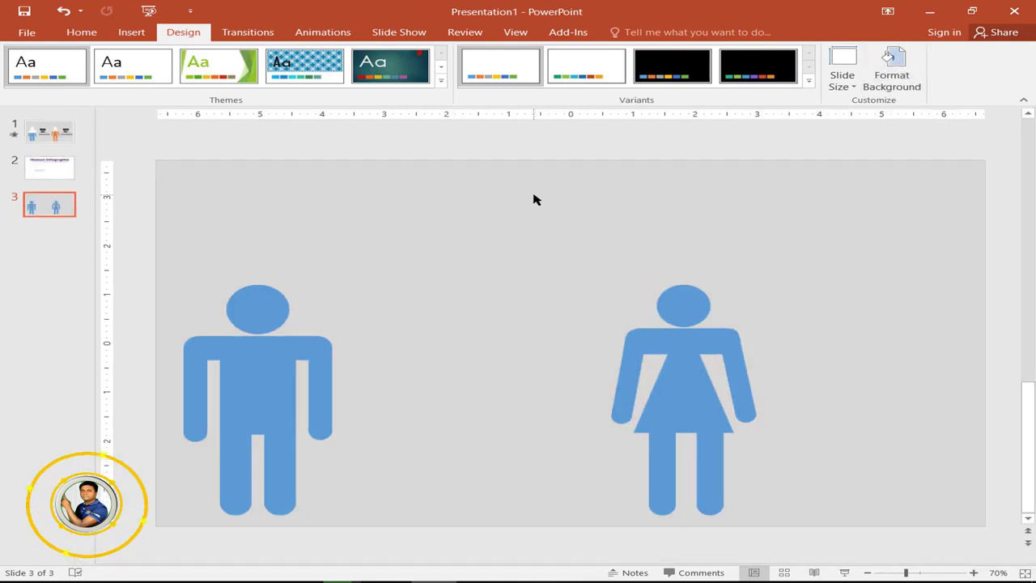
Draw a rectangle covering the whole slide
left_click(138, 37)
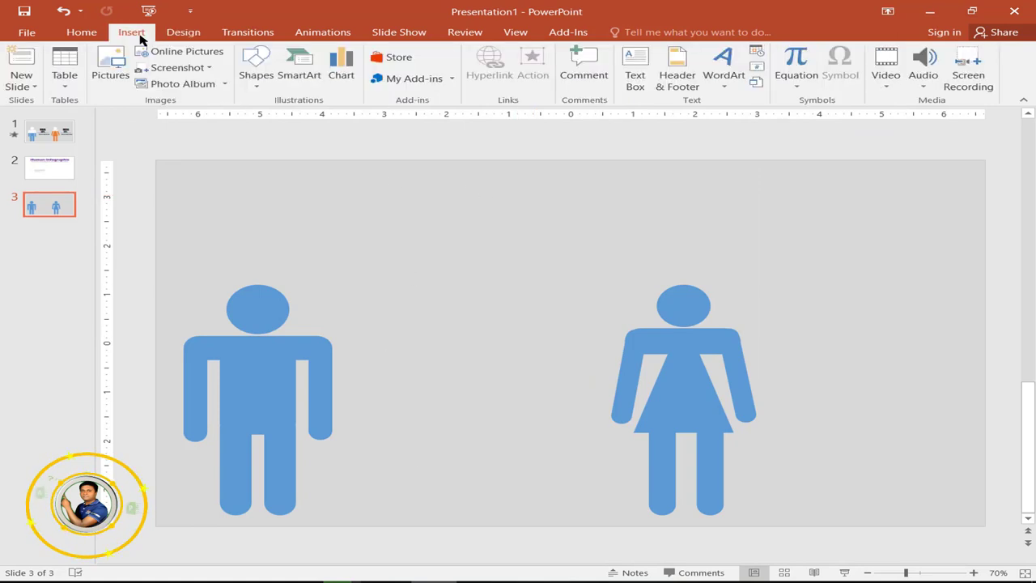
left_click(252, 87)
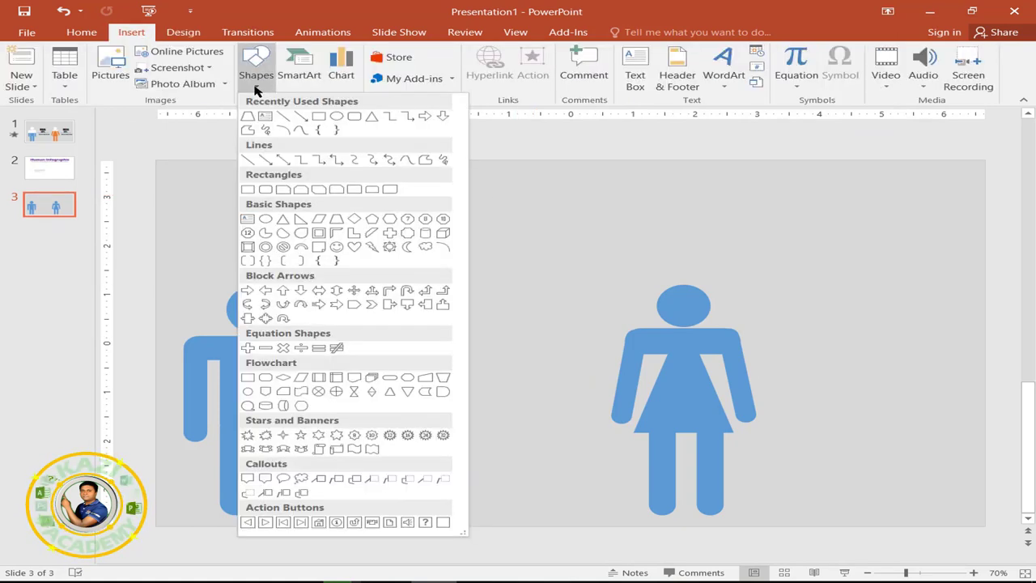
left_click(318, 118)
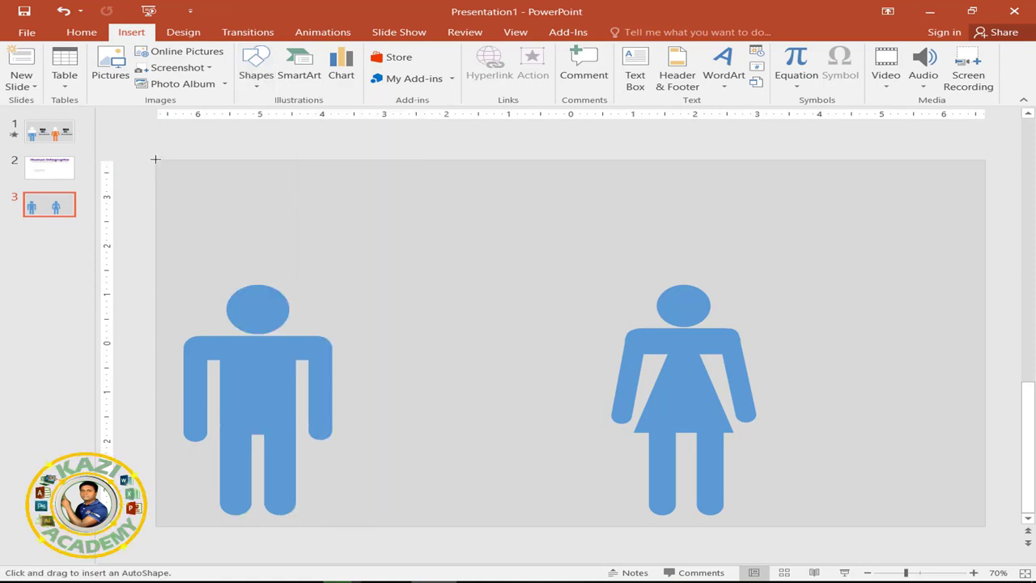
left_click_drag(155, 159, 983, 527)
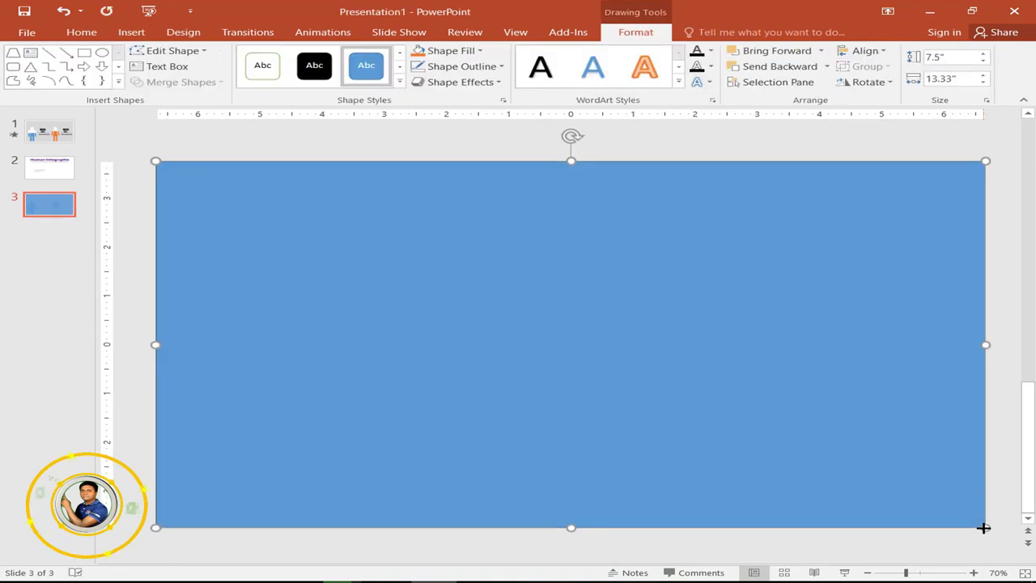
Give the rectangle no outline and a light grey fill, and send it behind the figures
left_click(497, 68)
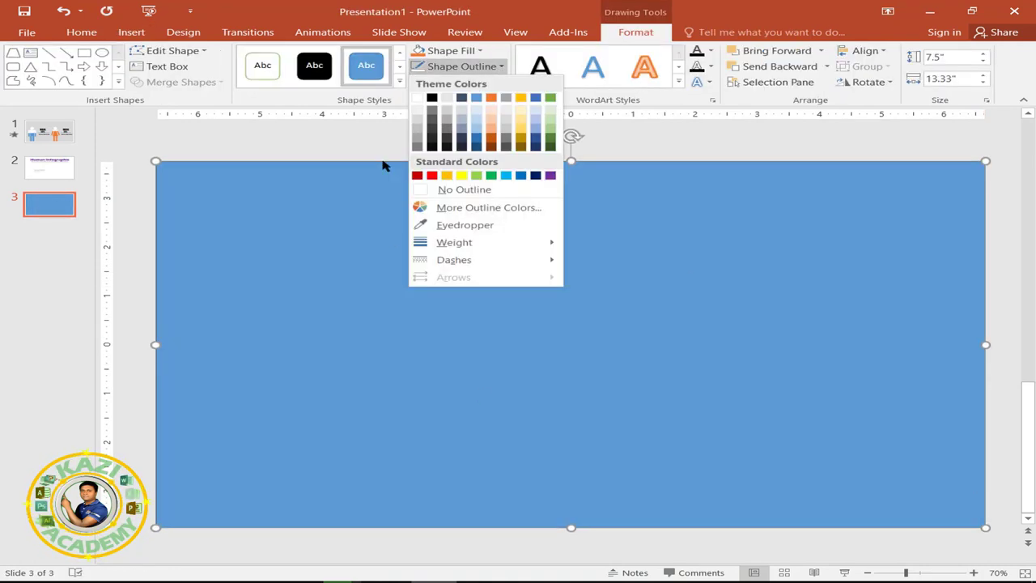
left_click(447, 194)
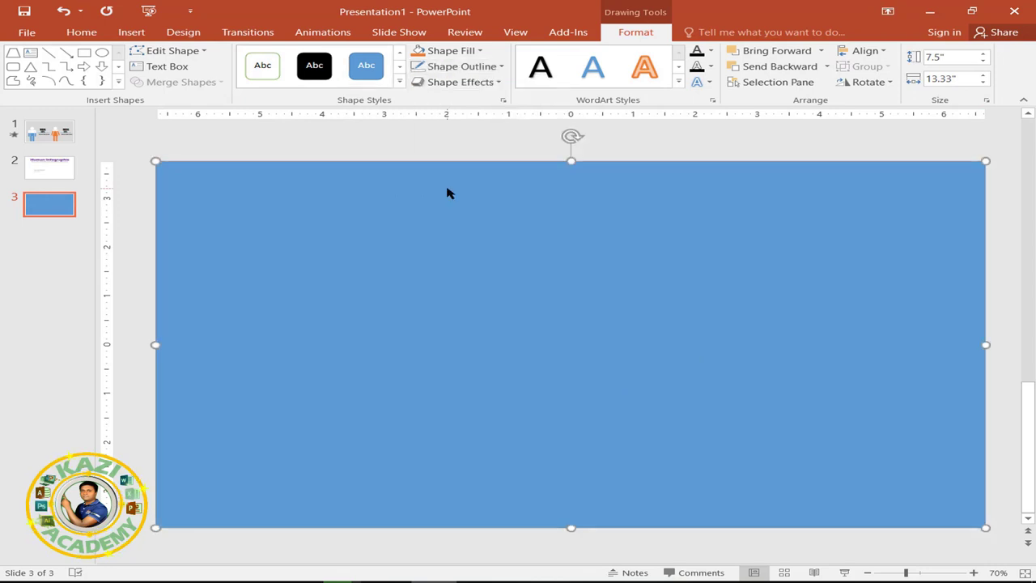
left_click(479, 50)
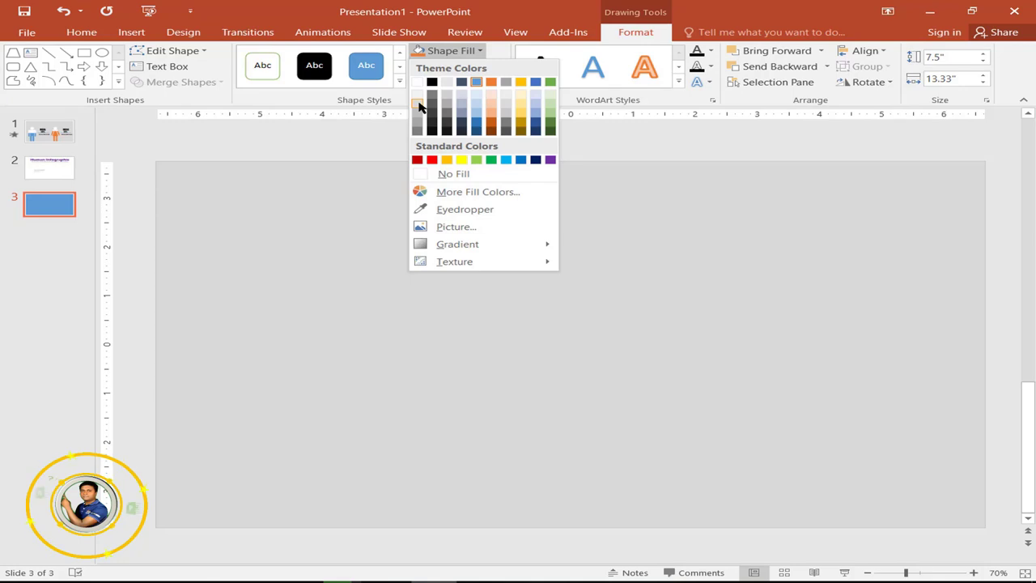
left_click(418, 103)
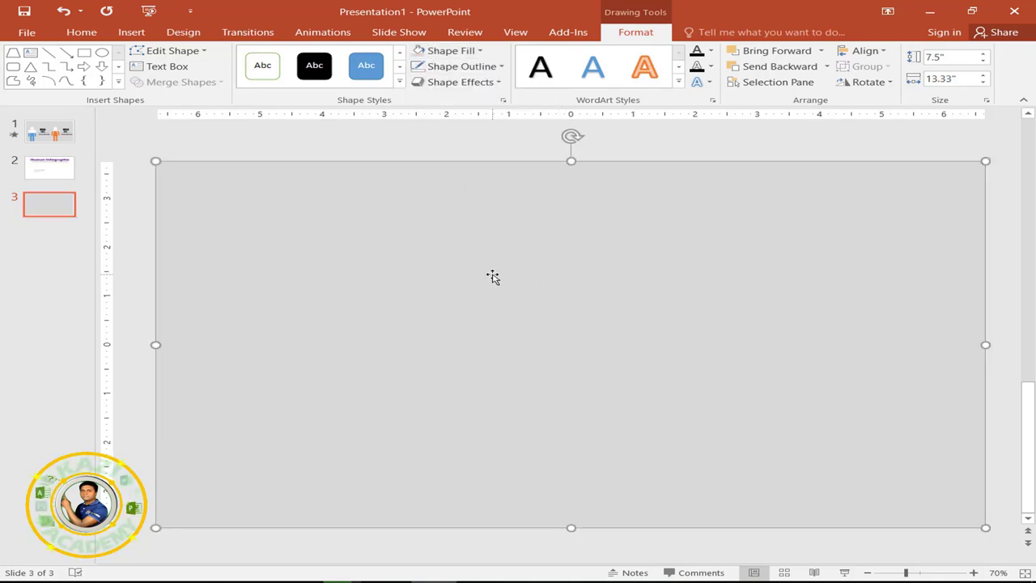
right_click(493, 275)
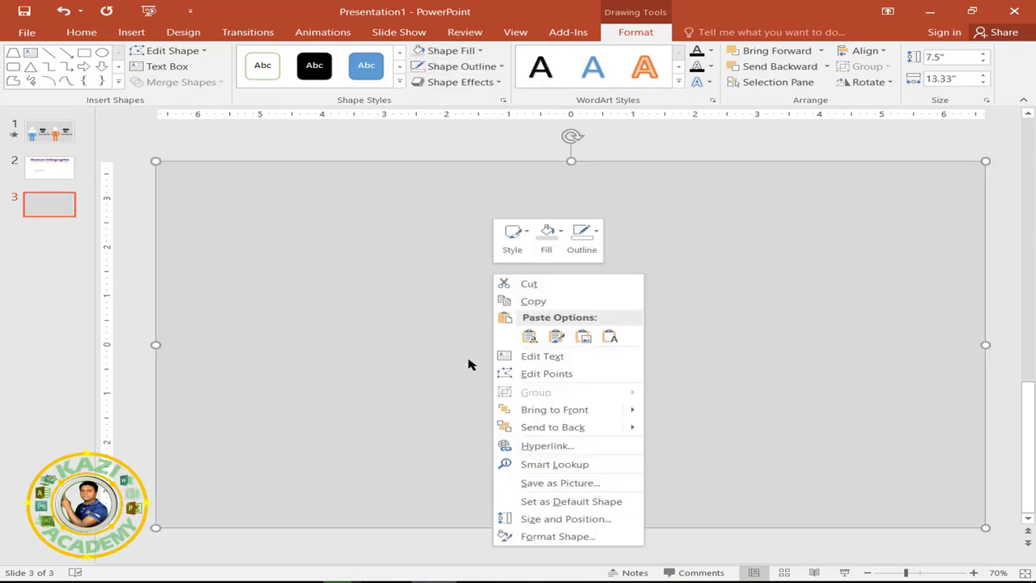
left_click(571, 435)
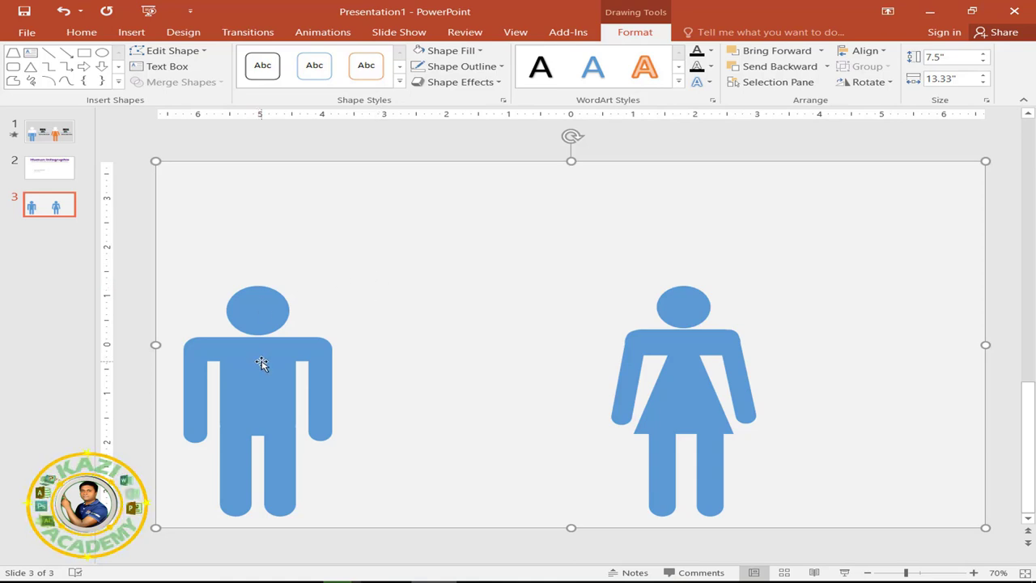
left_click(261, 361)
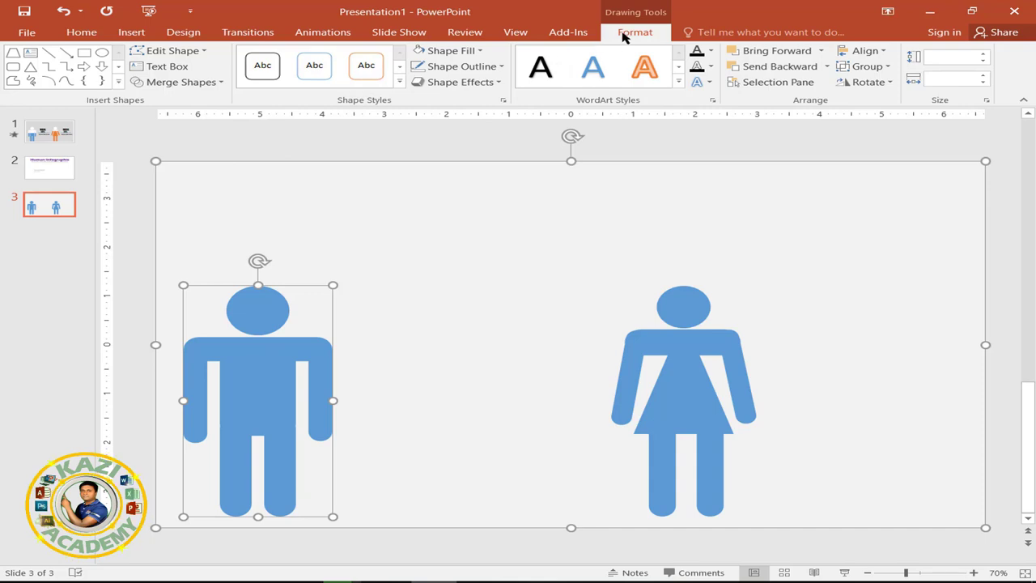
Subtract the male figure from the slide-sized rectangle with Merge Shapes
left_click(184, 82)
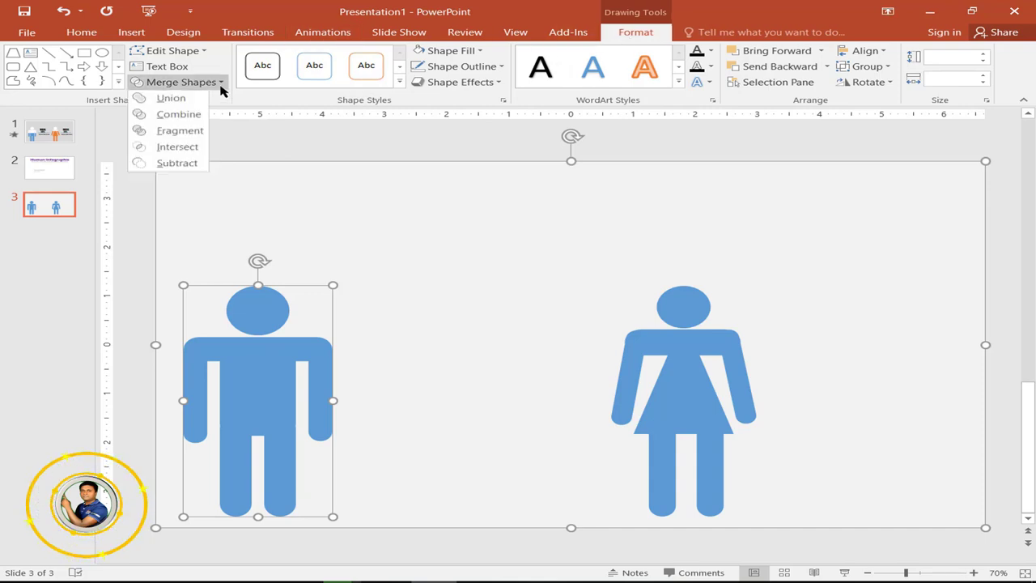
left_click(177, 164)
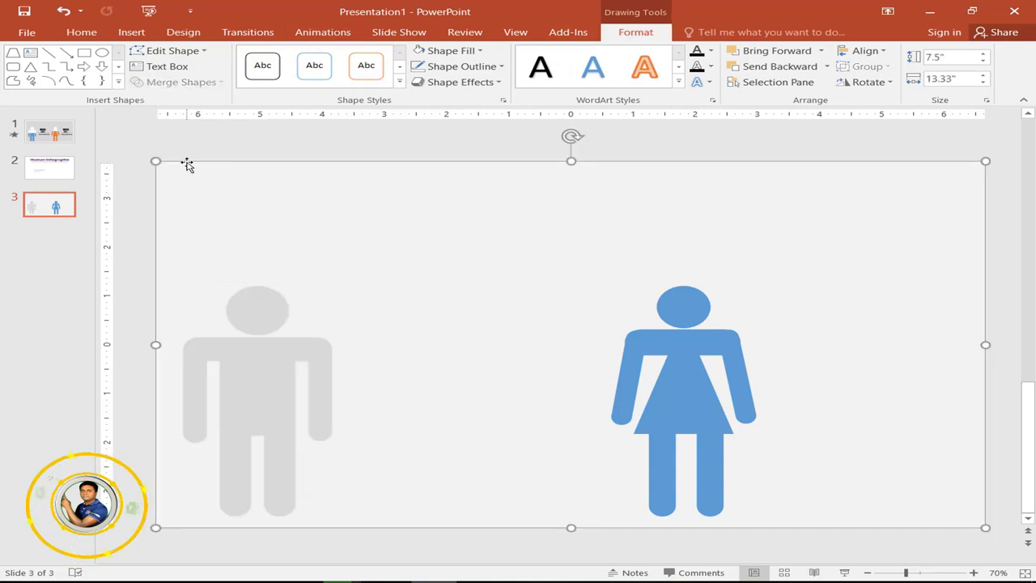
key("Escape")
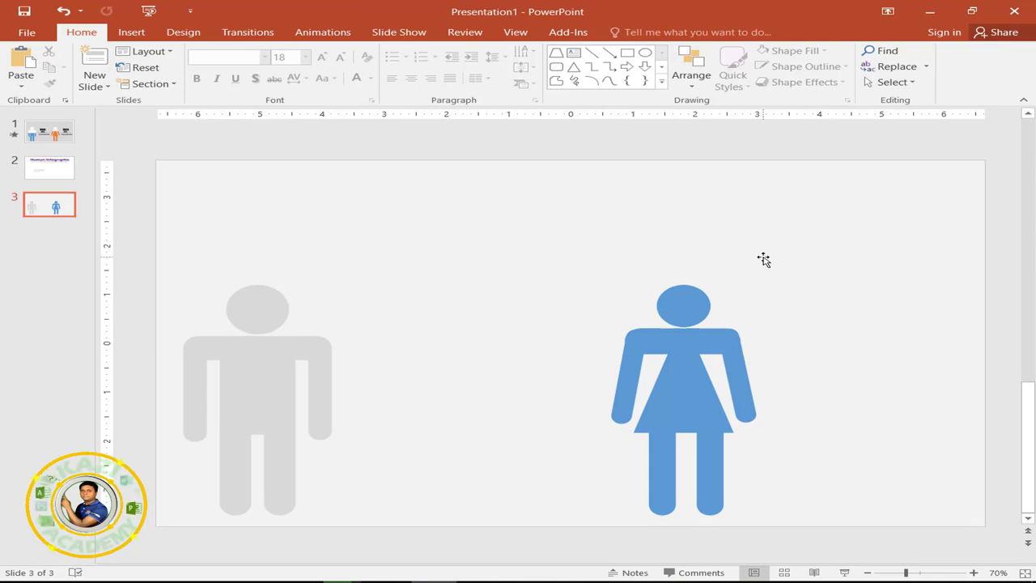
Select the overlay and the female figure and subtract her shape too
left_click(763, 257)
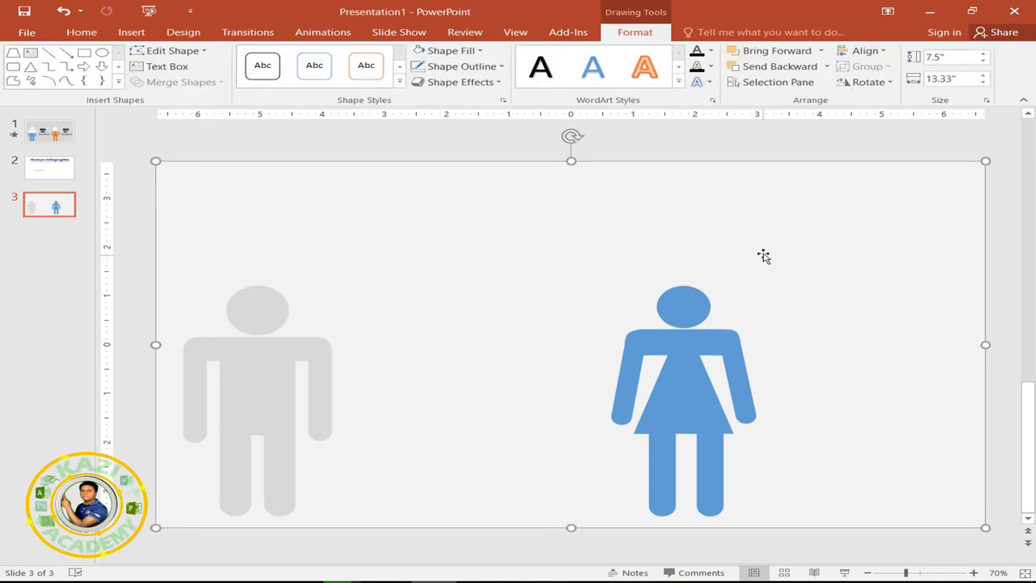
left_click(686, 366, "shift")
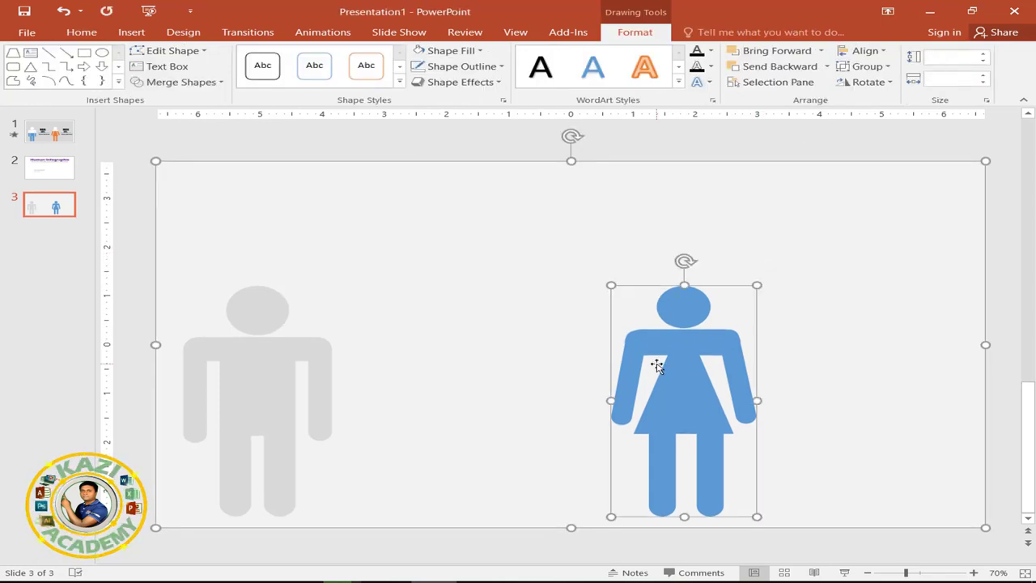
left_click(207, 82)
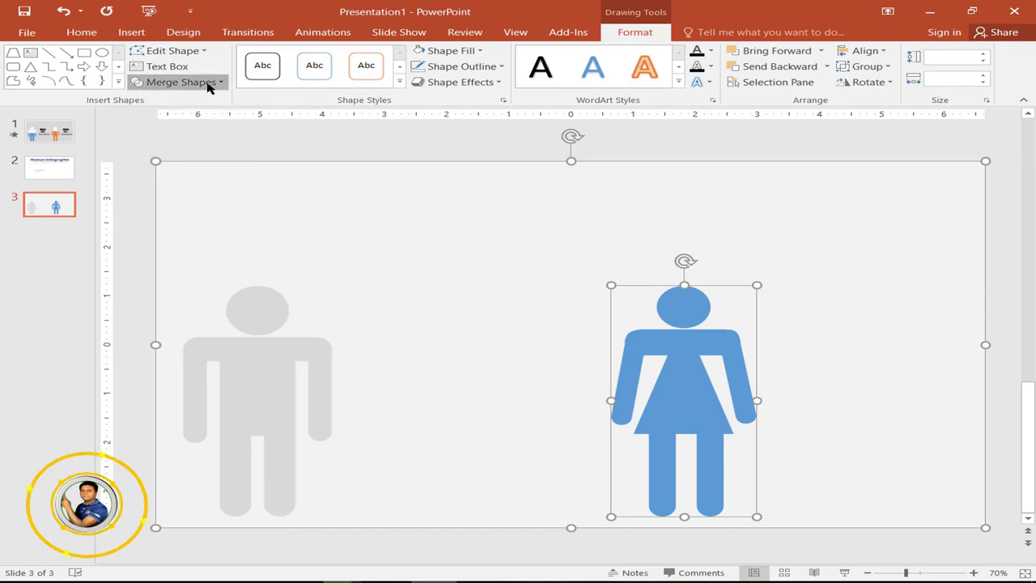
left_click(173, 166)
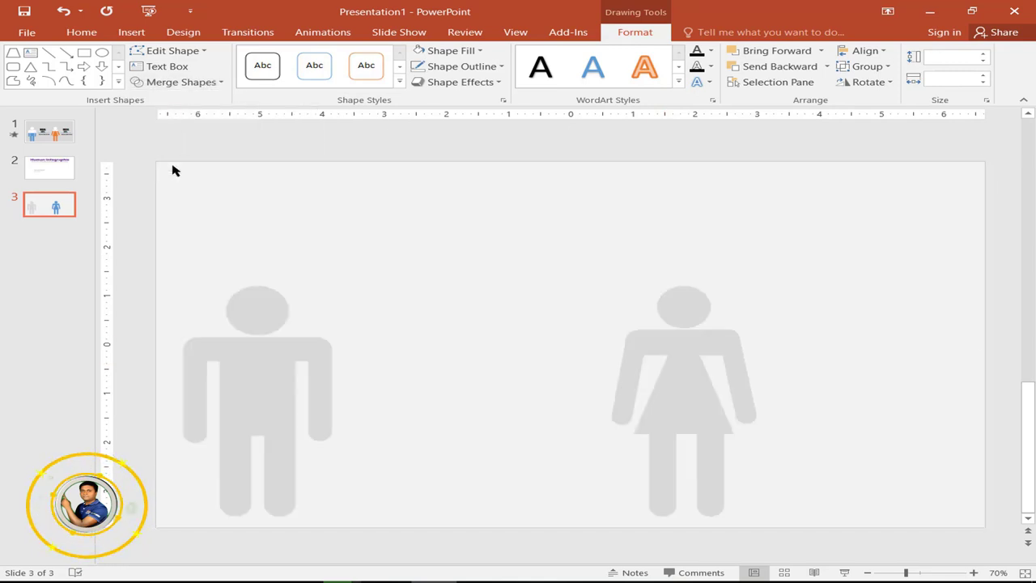
left_click(348, 157)
left_click(132, 34)
Draw an outline-free rectangle over the male figure's lower body down to the slide's bottom edge
left_click(257, 79)
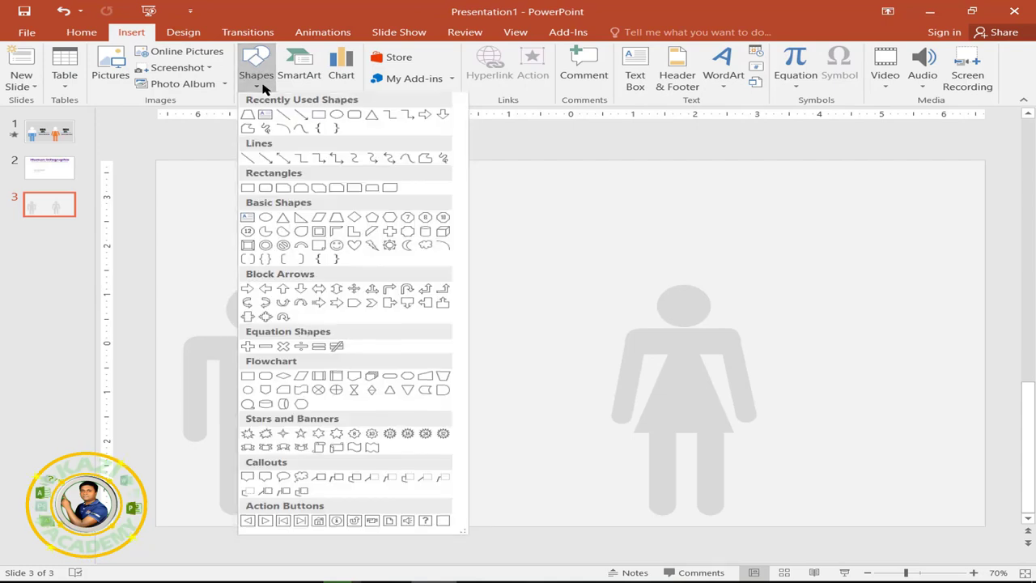
left_click(310, 127)
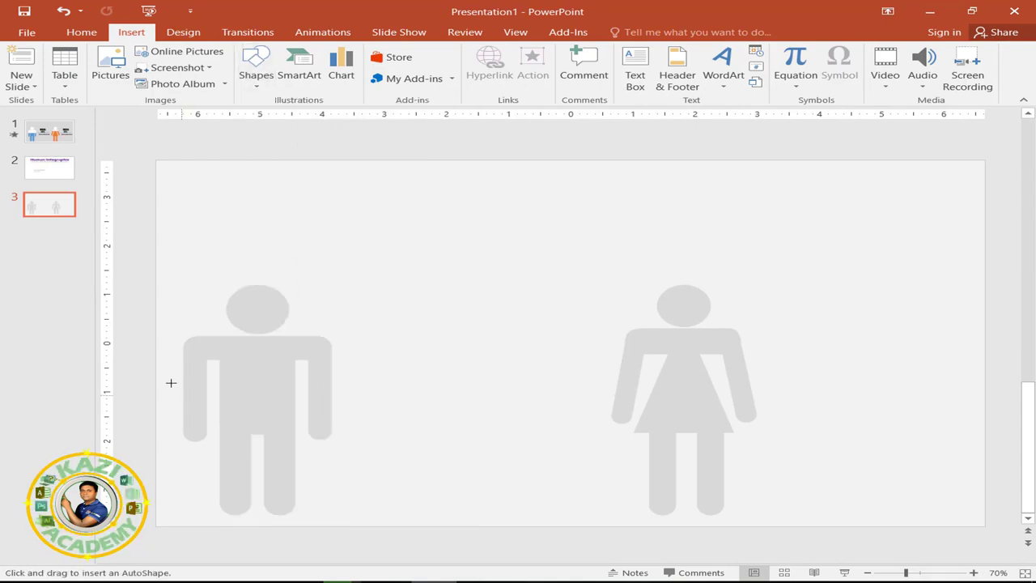
left_click_drag(157, 372, 387, 526)
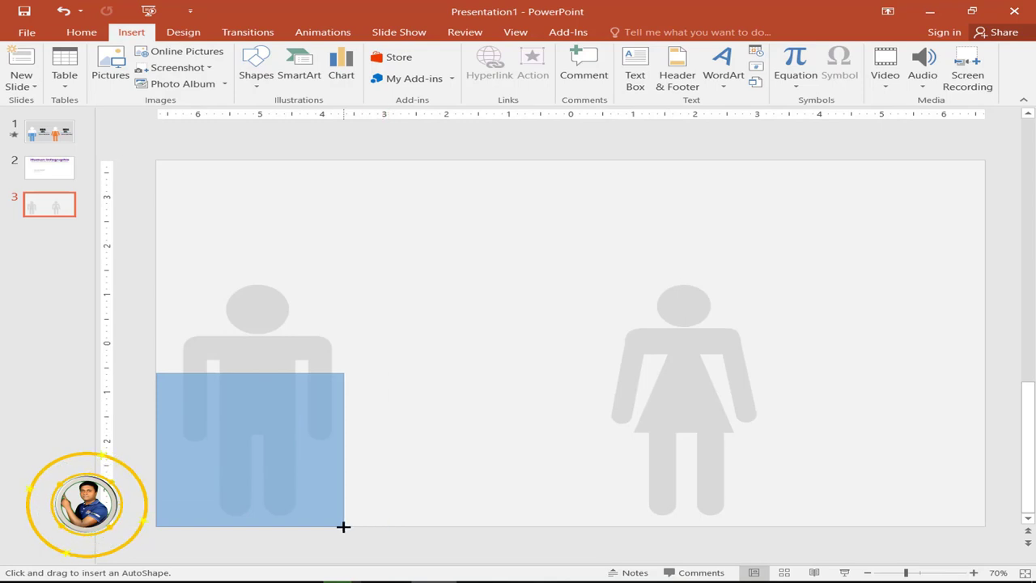
left_click_drag(388, 526, 344, 526)
left_click(469, 68)
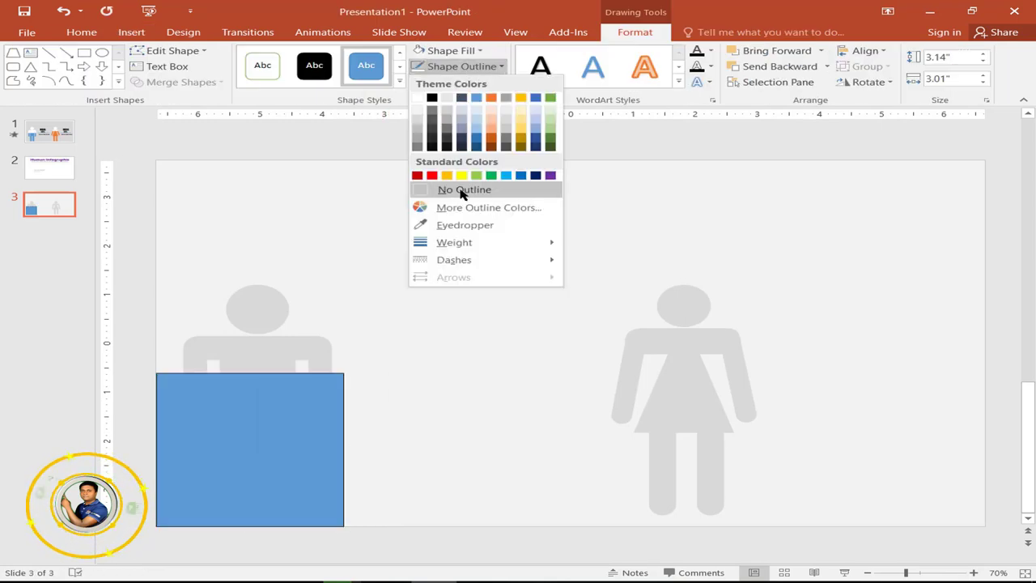
left_click(461, 189)
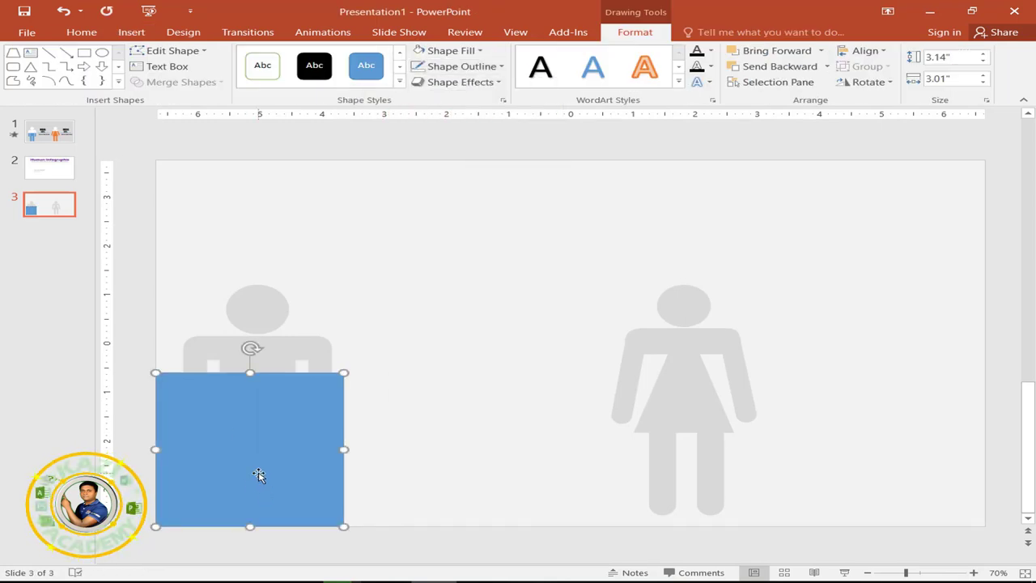
Send the rectangle behind the grey overlay, fill it orange, and copy it onto the female figure
right_click(259, 475)
right_click(264, 452)
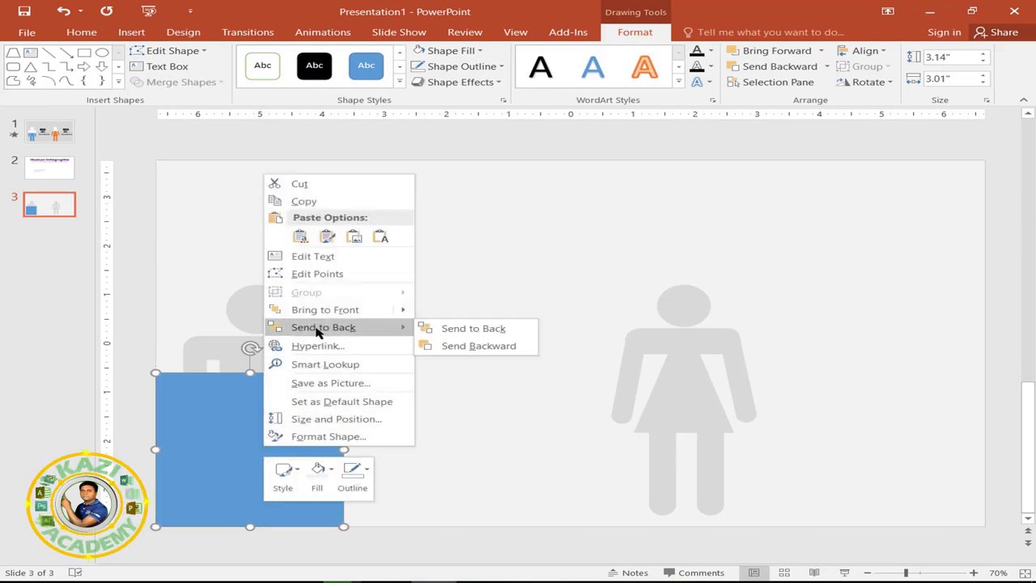
left_click(376, 332)
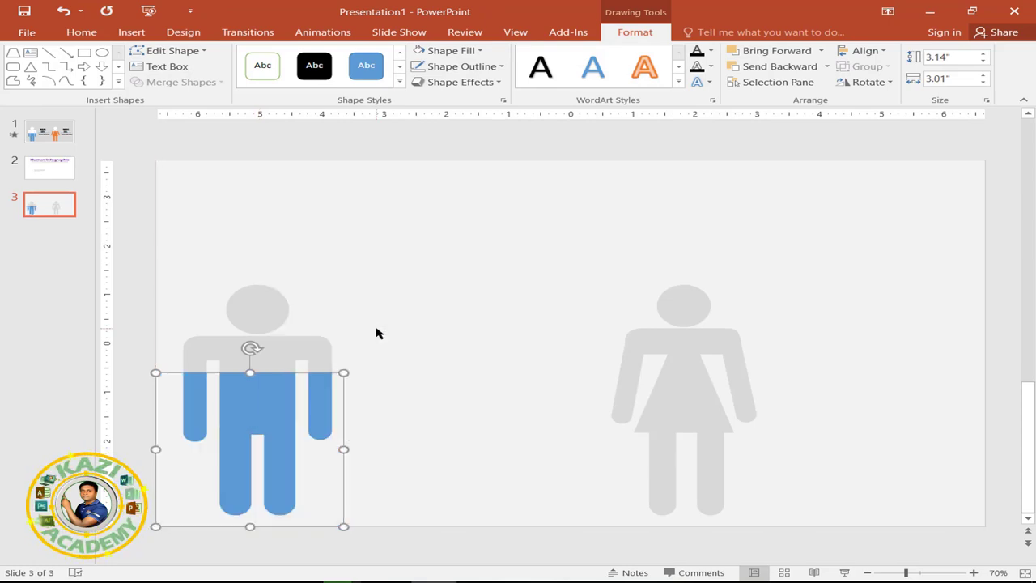
left_click(484, 51)
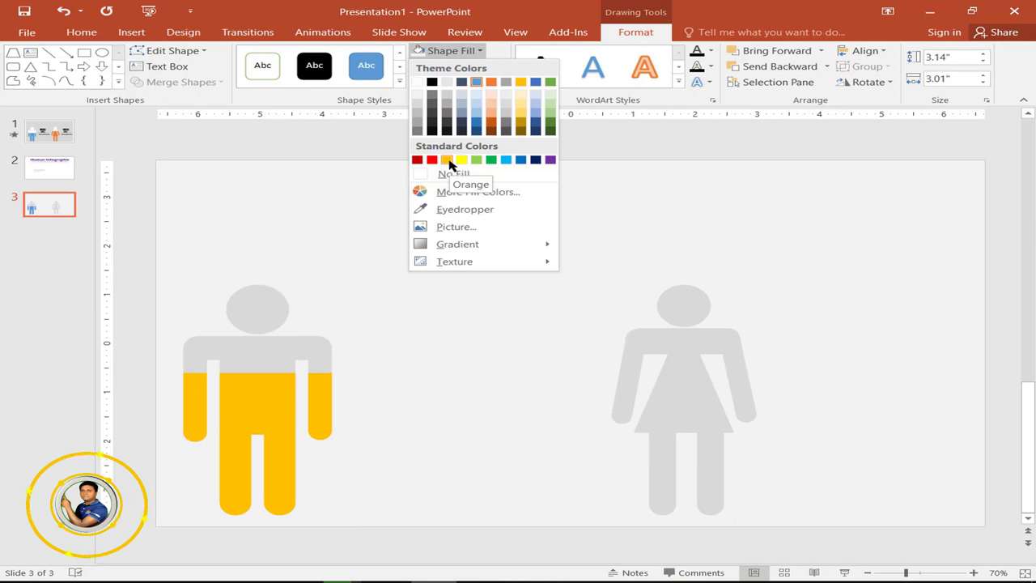
left_click(447, 160)
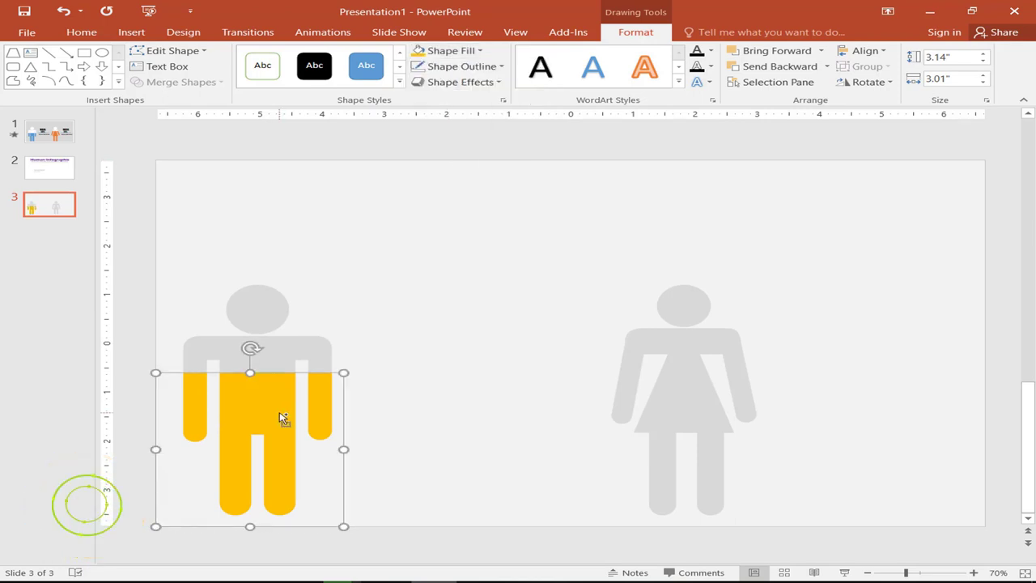
left_click_drag(282, 418, 712, 411)
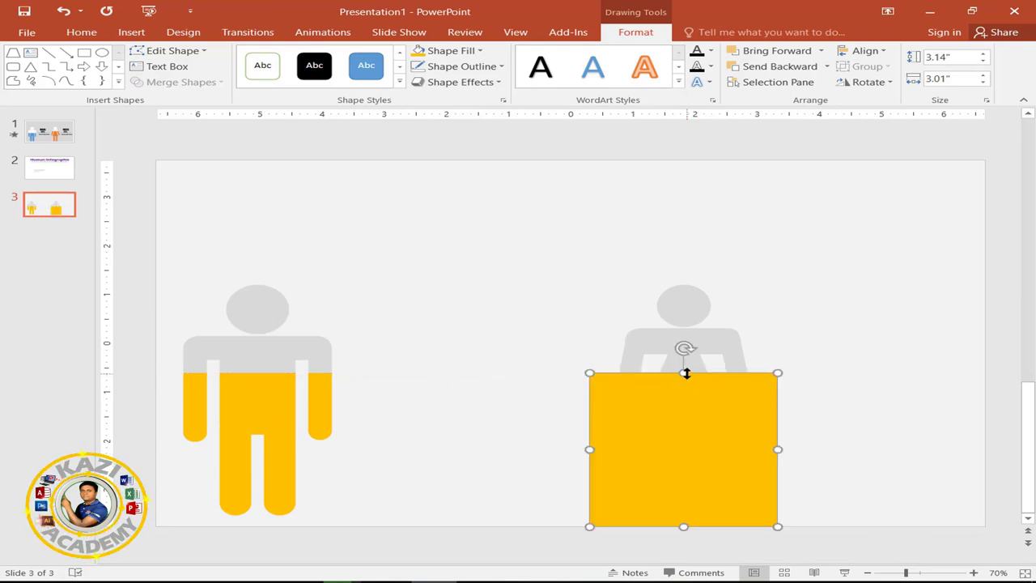
Stretch the copied rectangle up to the woman's shoulders, send it behind the overlay, and fill it light blue
left_click_drag(686, 373, 688, 337)
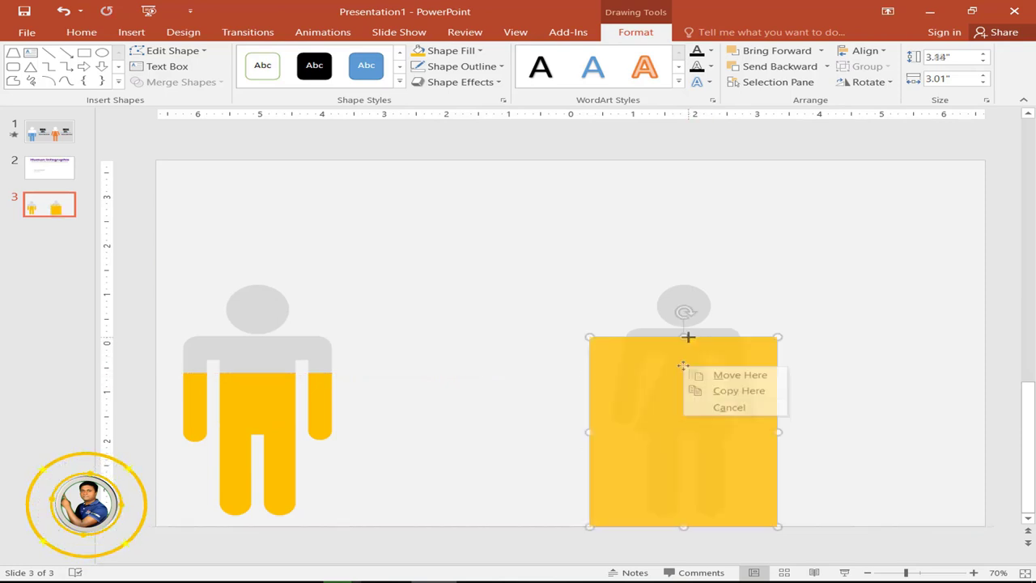
right_click(683, 364)
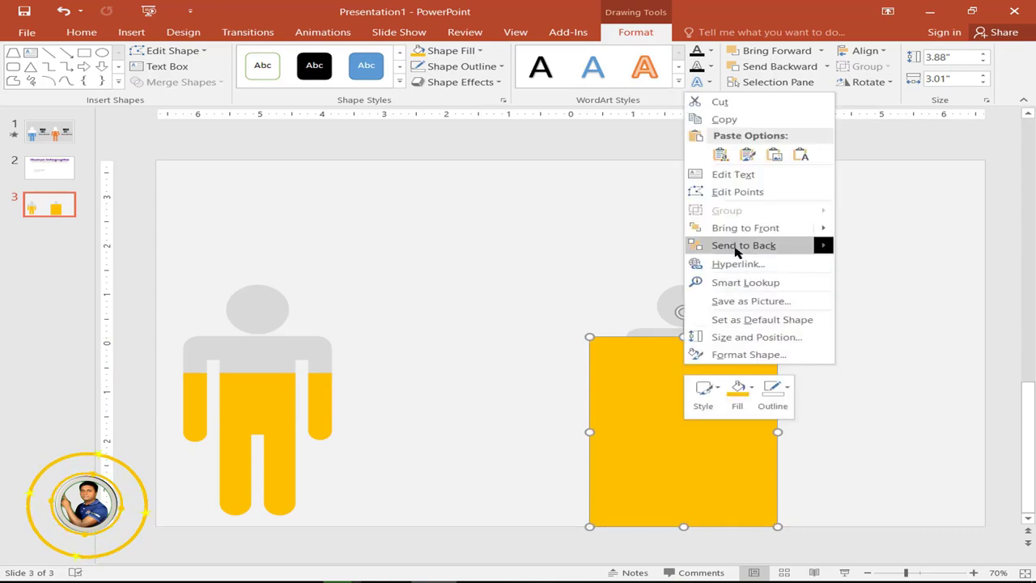
left_click(761, 245)
left_click(480, 50)
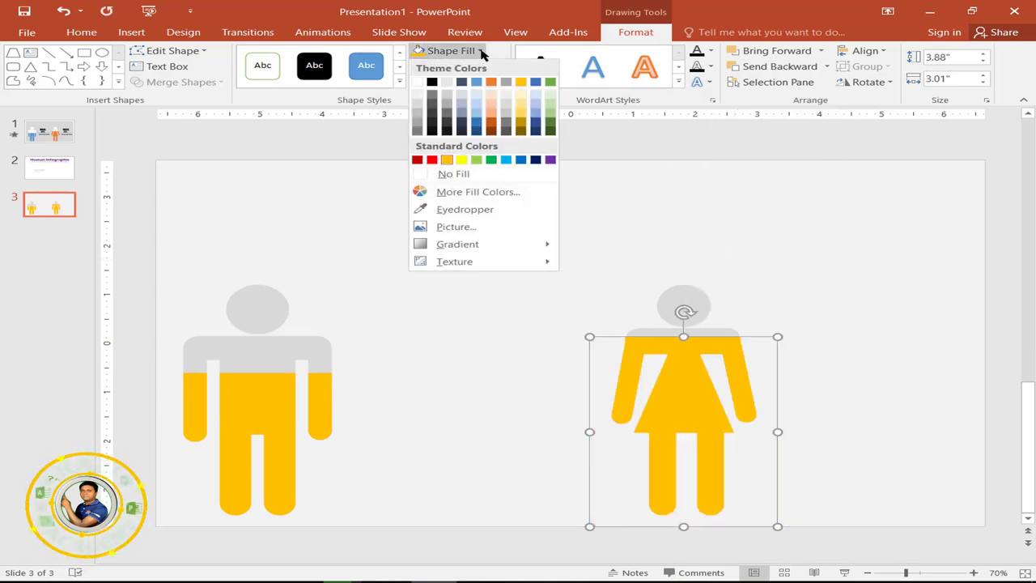
left_click(506, 160)
left_click(424, 295)
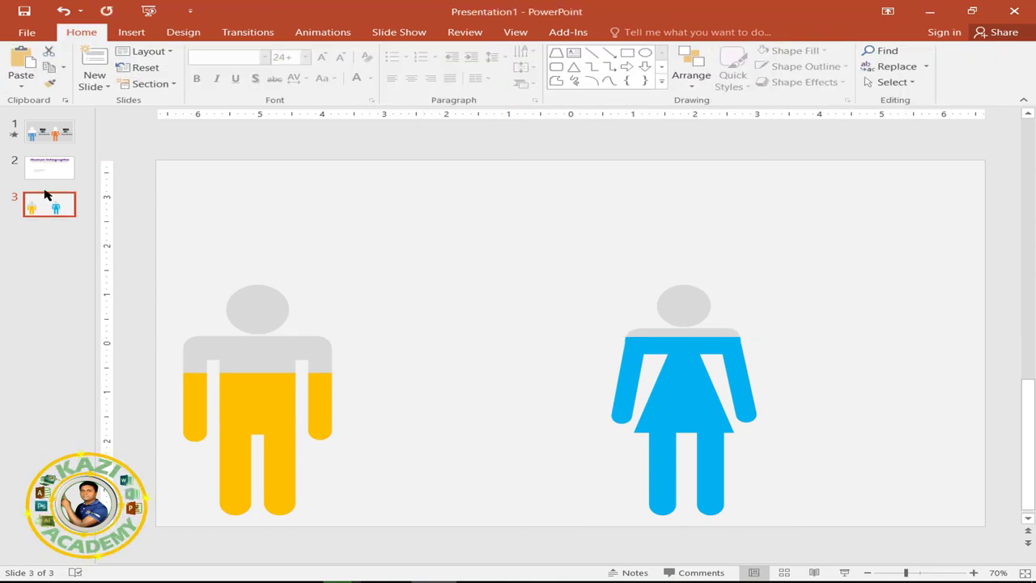
Paste the title and subtitle, and add a text box reading 55% between the figures
left_click(384, 192)
key("ctrl+v")
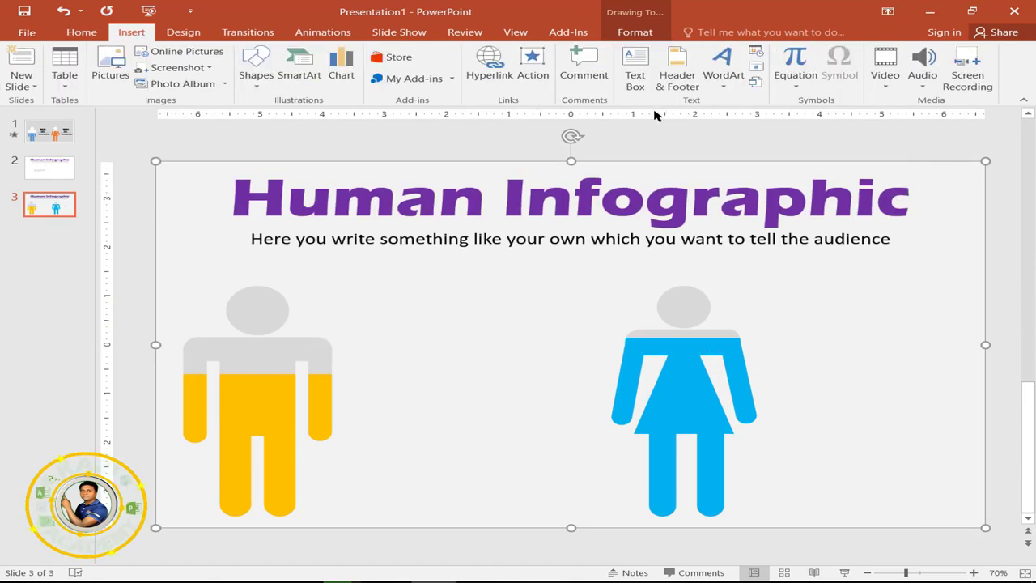
left_click(635, 68)
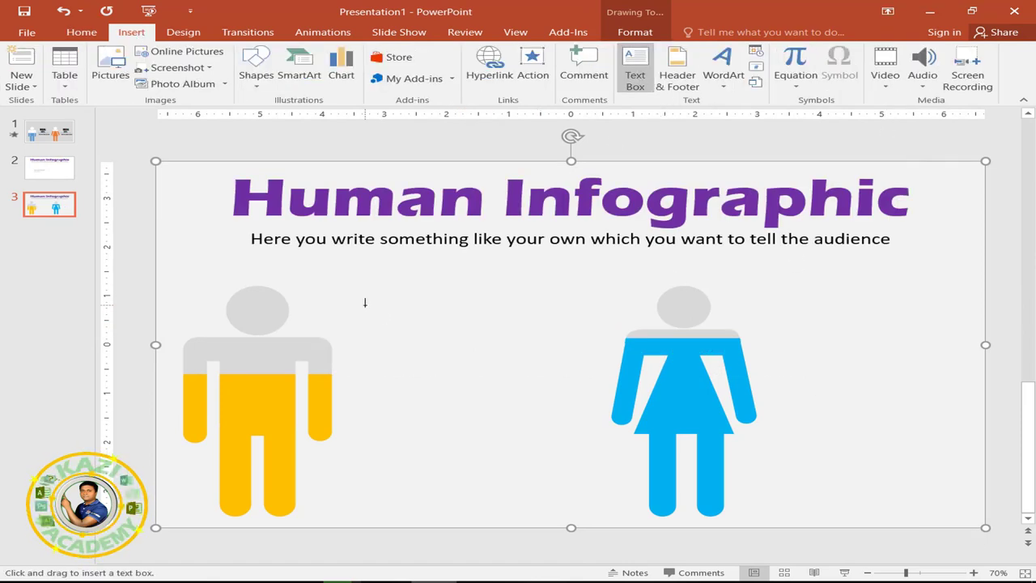
left_click_drag(365, 302, 584, 346)
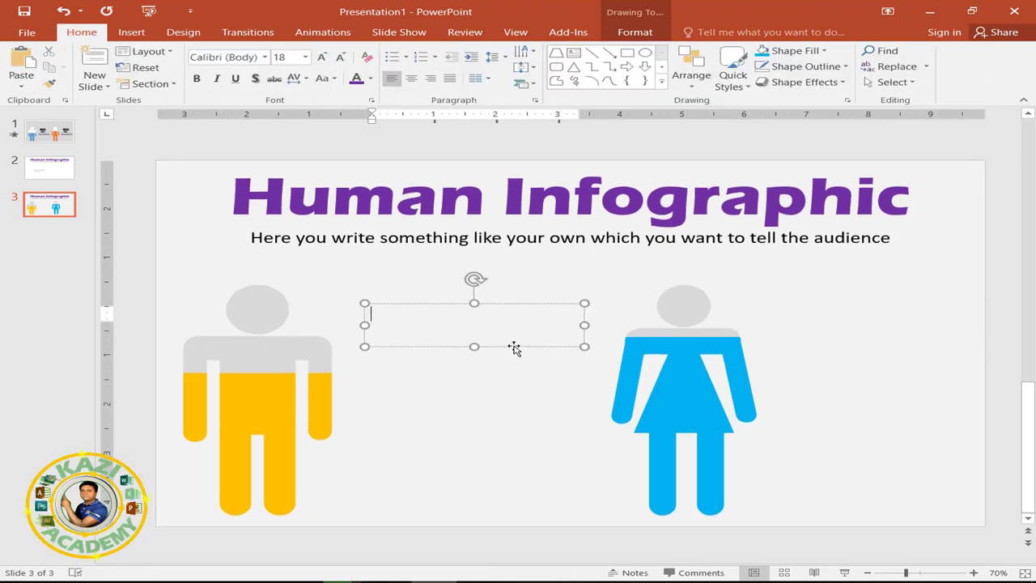
type("55%")
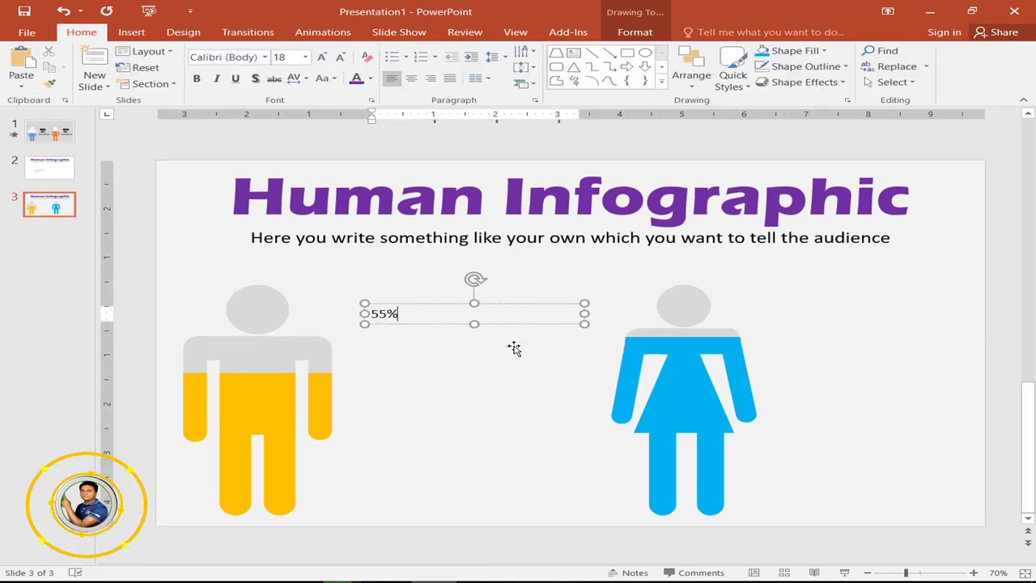
Enlarge the 55% text with six font-size increases and make it bold
key("ctrl+a")
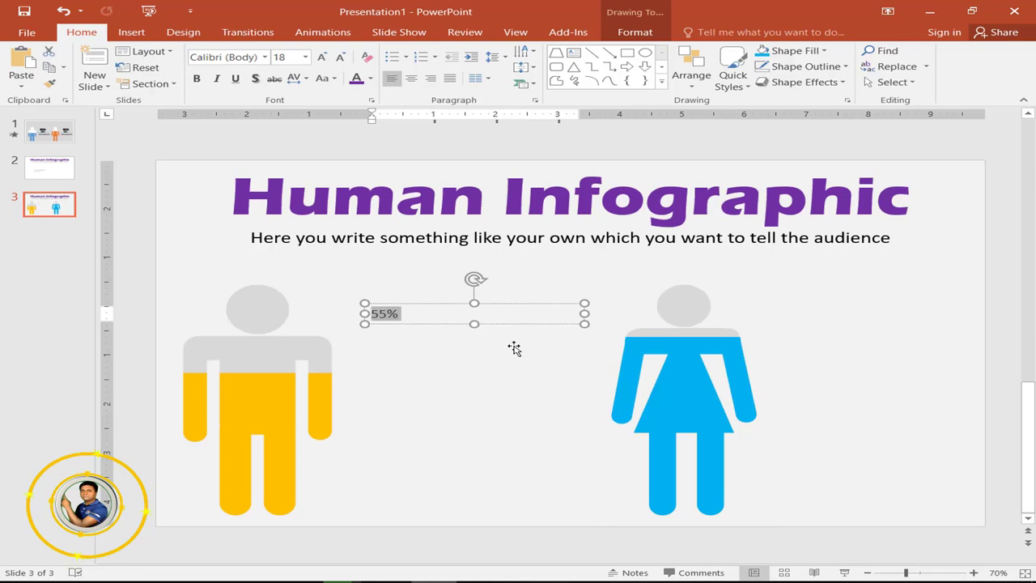
left_click(322, 57)
left_click(322, 57)
left_click(322, 57)
left_click(322, 58)
left_click(322, 57)
left_click(322, 58)
left_click(322, 58)
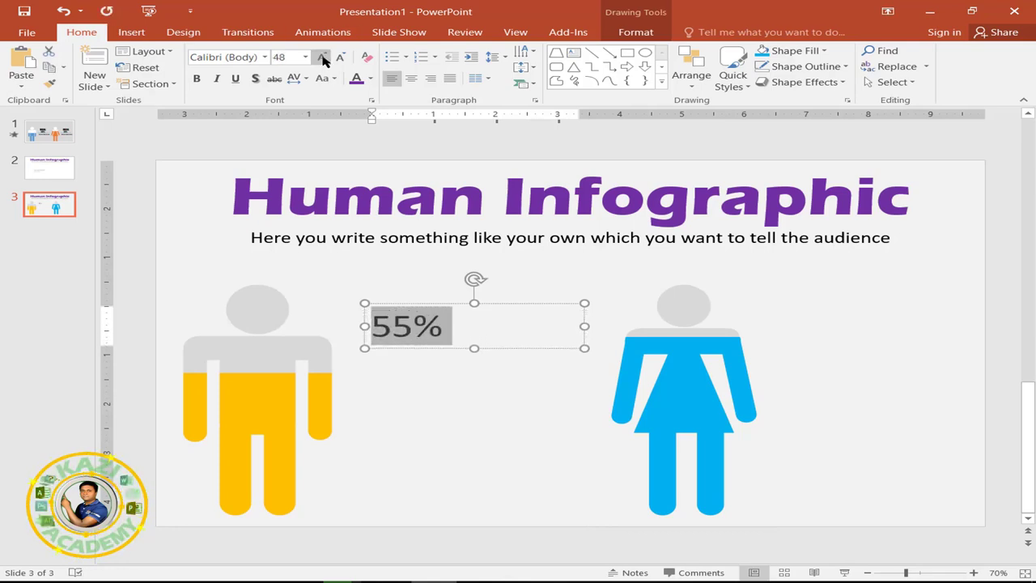
left_click(322, 58)
left_click(322, 58)
left_click(322, 58)
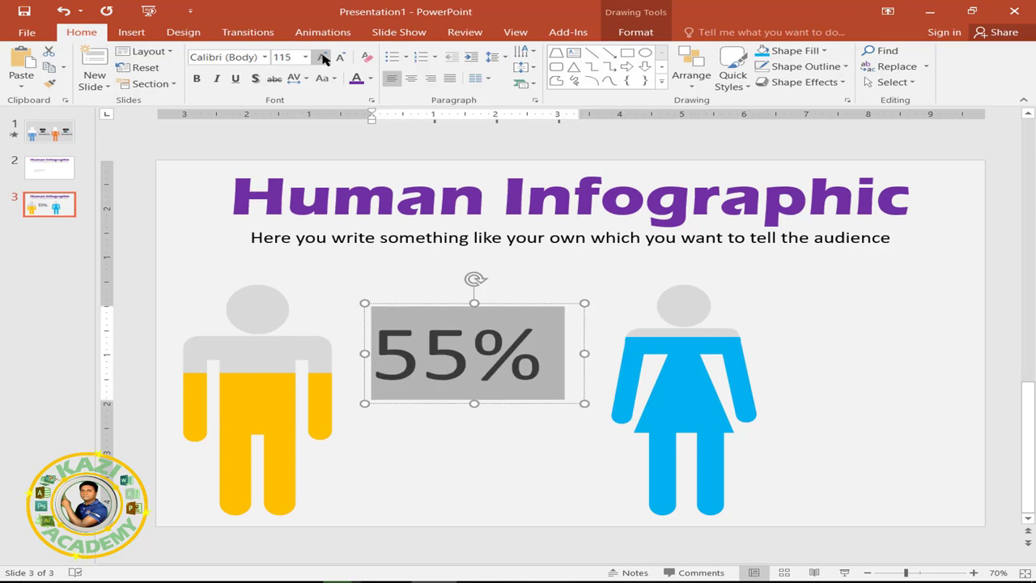
left_click(196, 79)
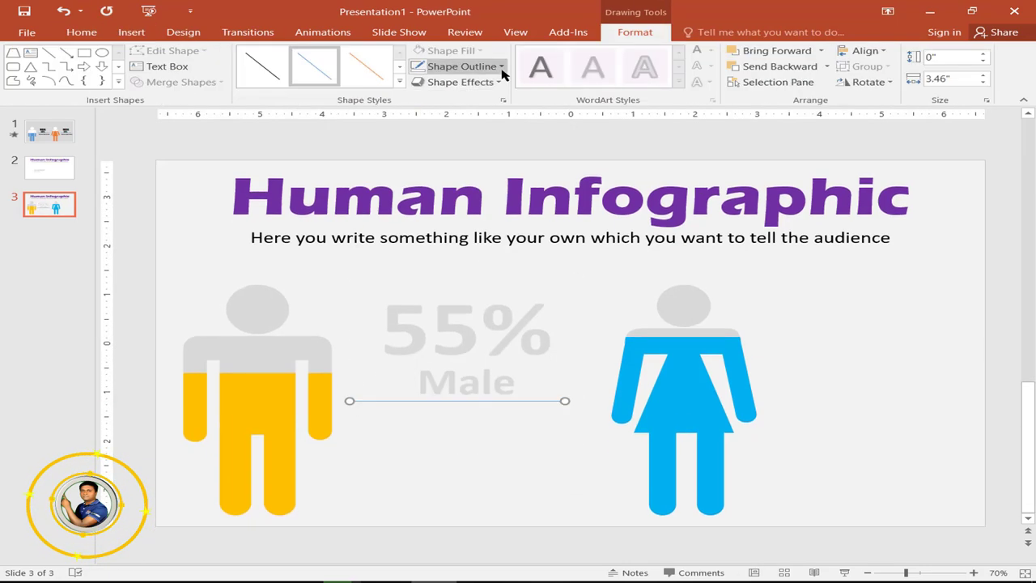
Thicken the line under 55% Male and colour it gold with the eyedropper from the man's body
left_click(501, 69)
mouse_move(454, 242)
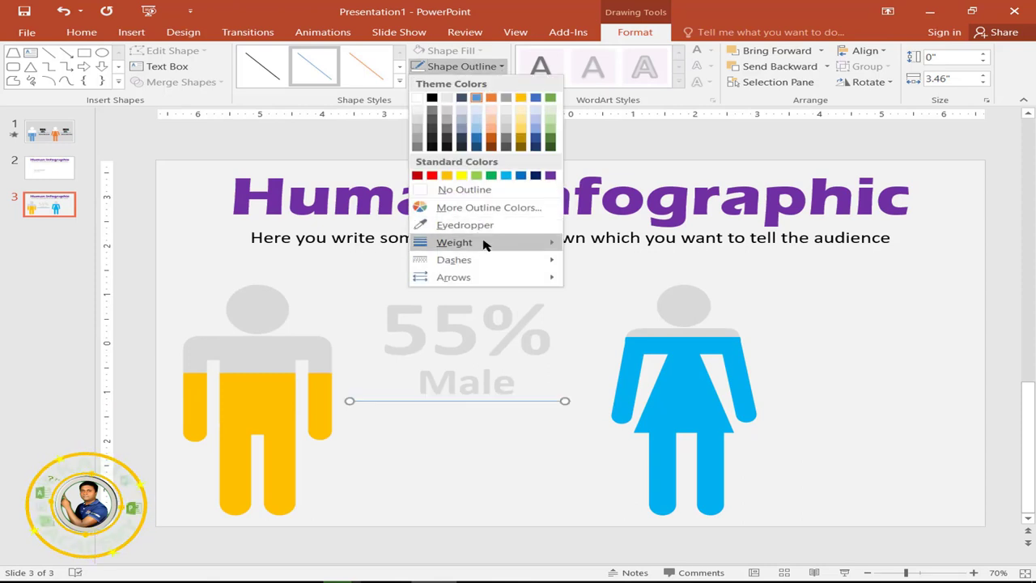
left_click(667, 358)
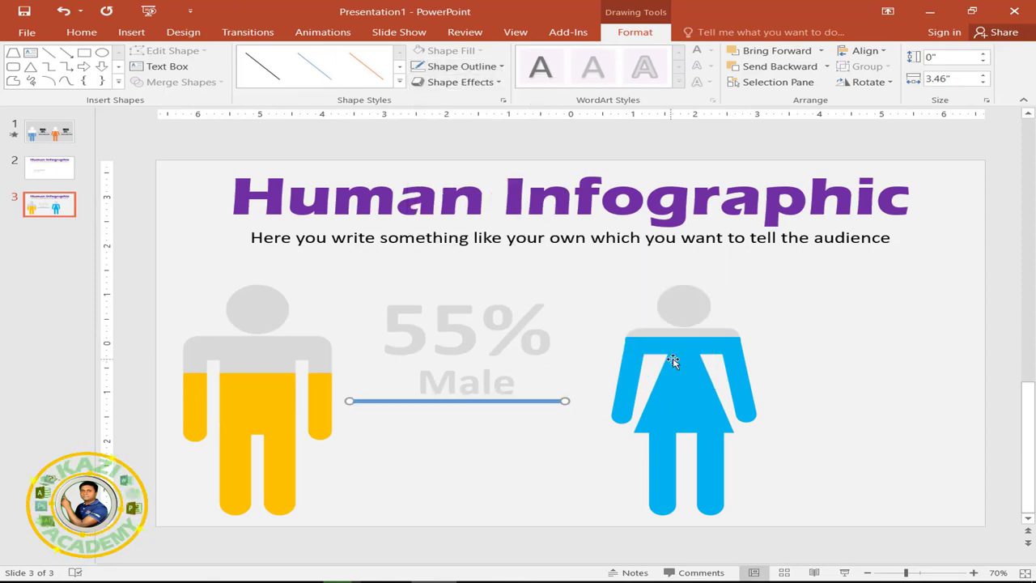
left_click(497, 68)
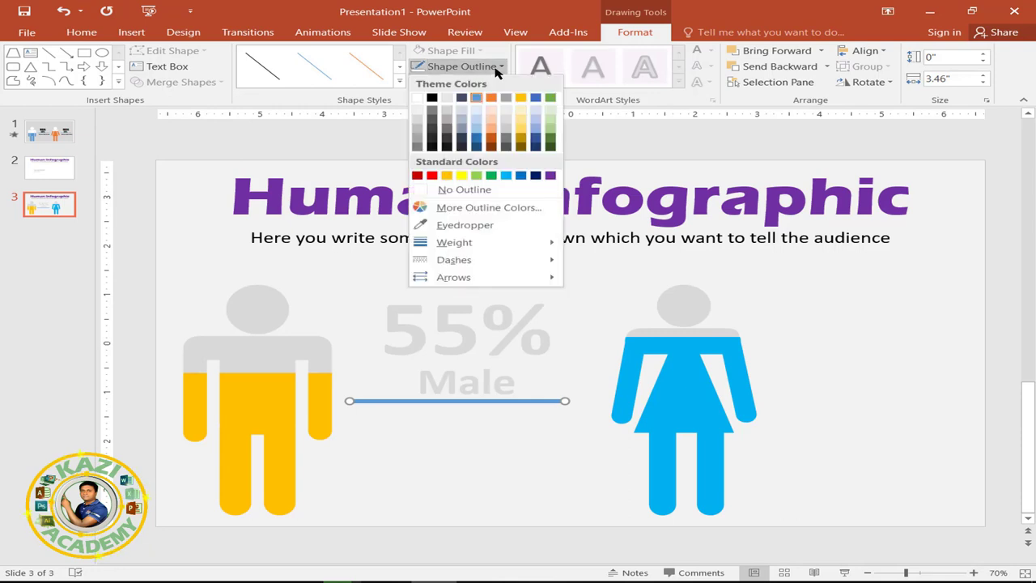
left_click(466, 226)
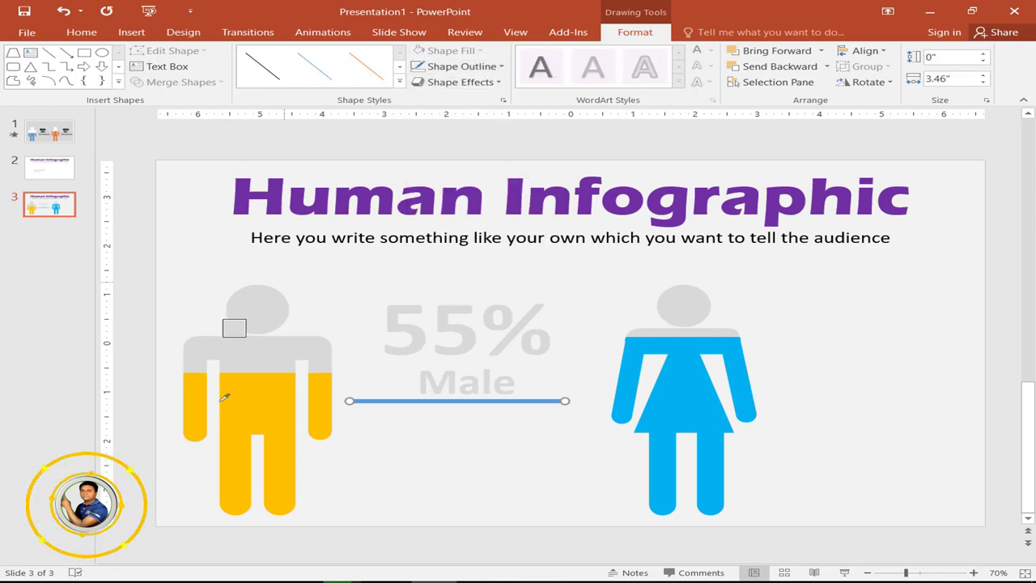
left_click(257, 395)
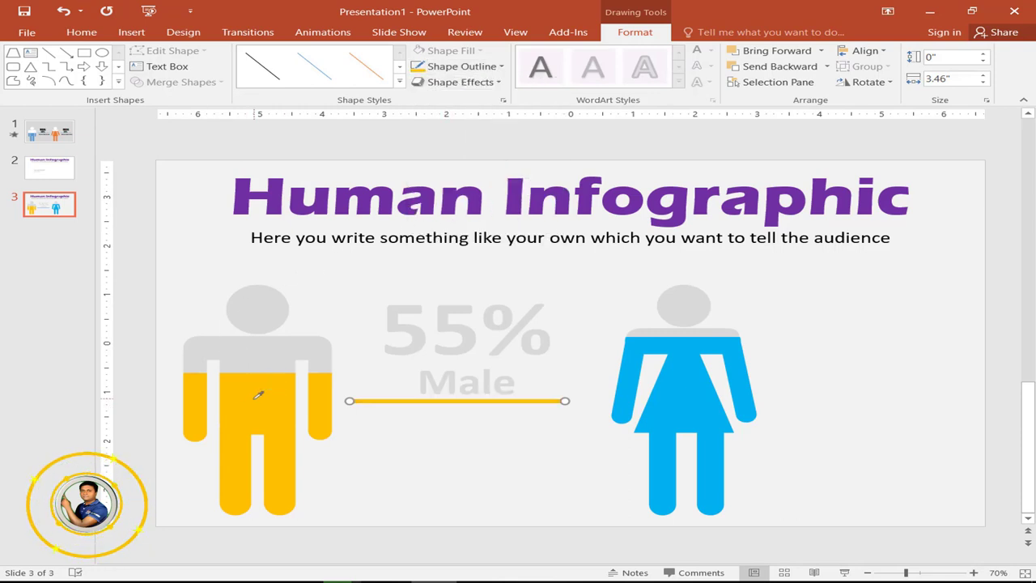
Set the line's cap and join types to Round and its width to 7.75 pt, then paste the caption
left_click(503, 100)
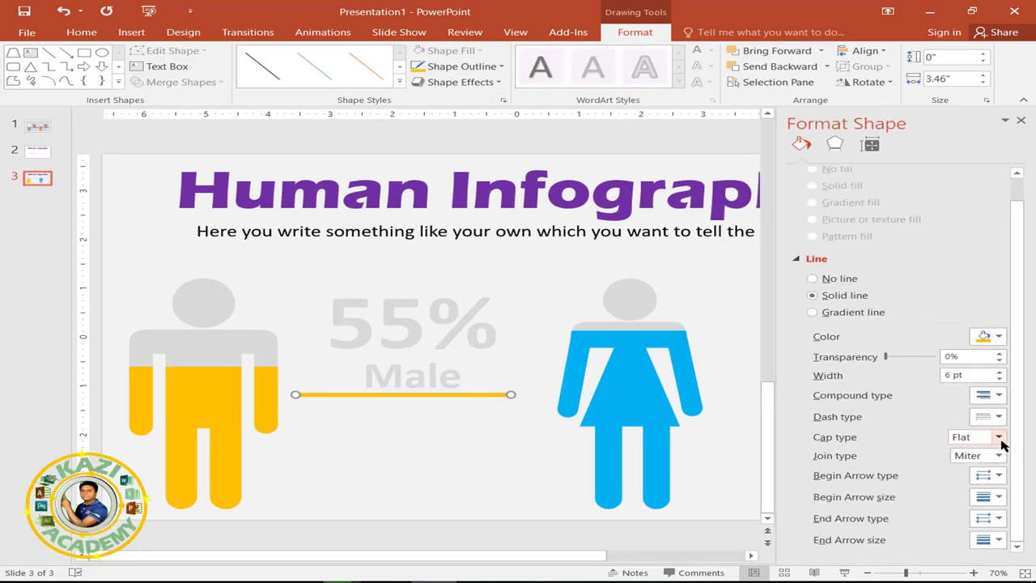
left_click(999, 438)
left_click(978, 466)
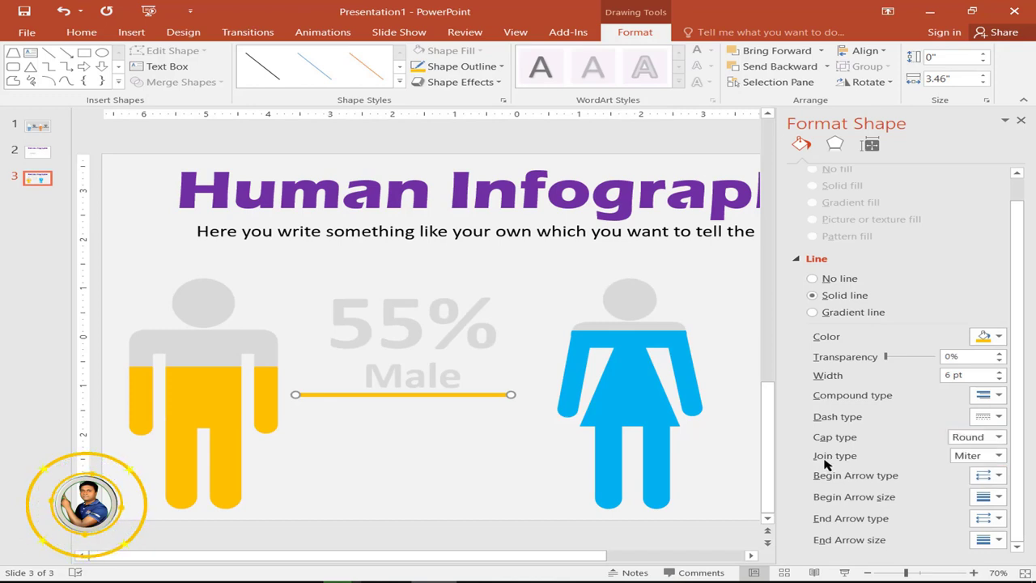
left_click(998, 456)
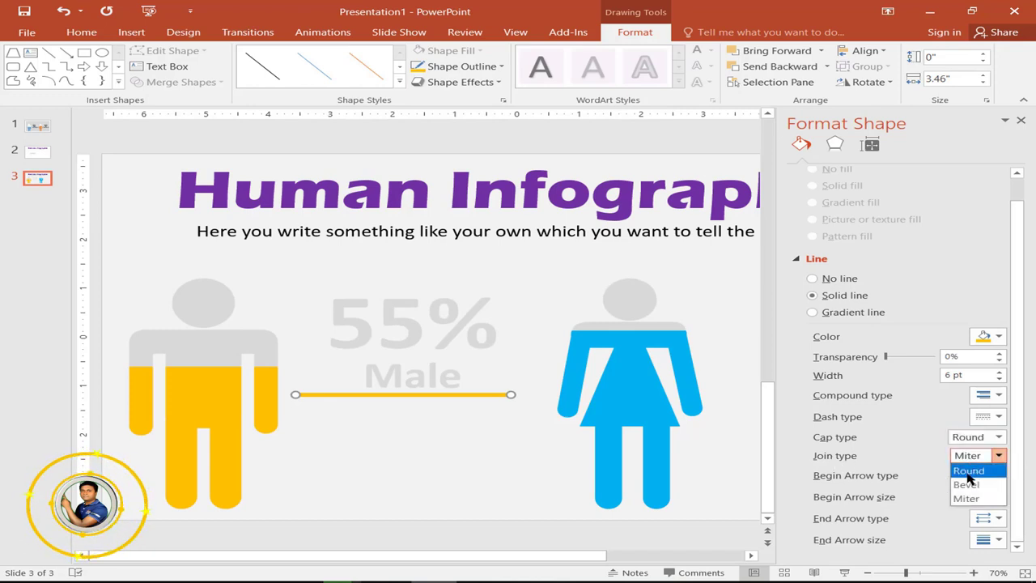
left_click(971, 472)
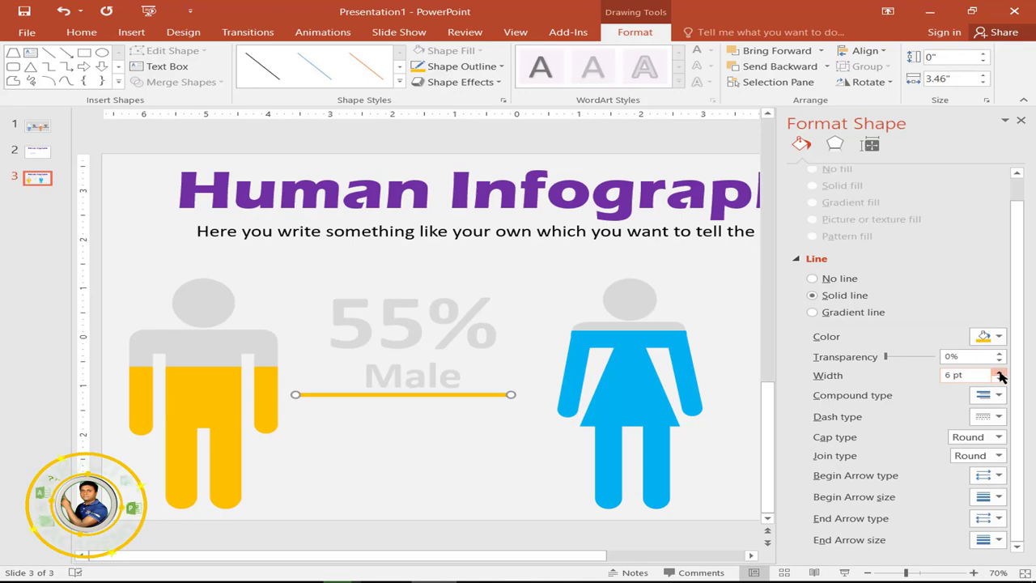
left_click(999, 372)
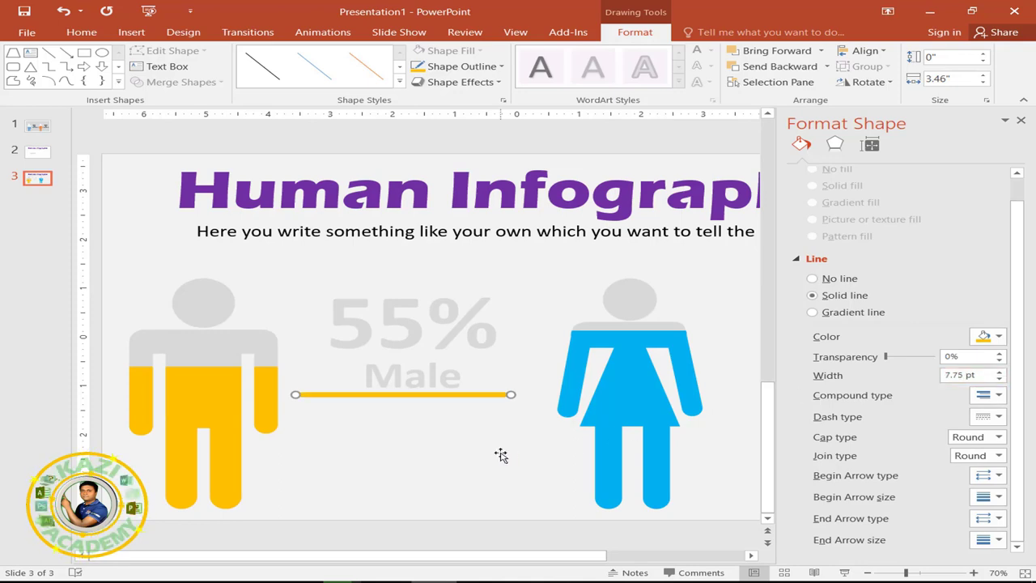
key("ctrl+v")
Place the caption below the line, then copy the 55%, Male, line and caption group beside the female figure
left_click_drag(316, 360, 378, 411)
left_click(479, 315)
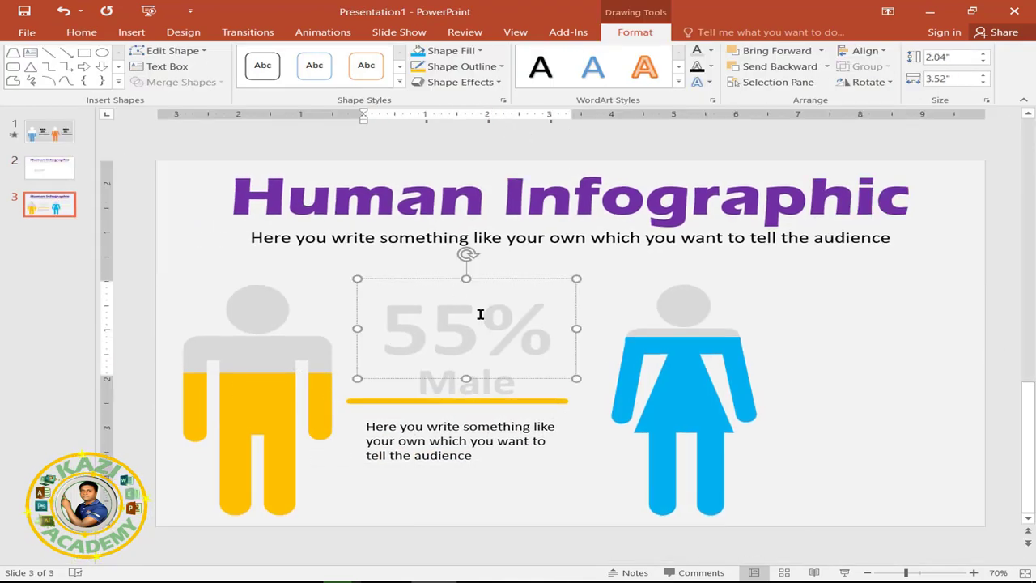
left_click(437, 388, "shift")
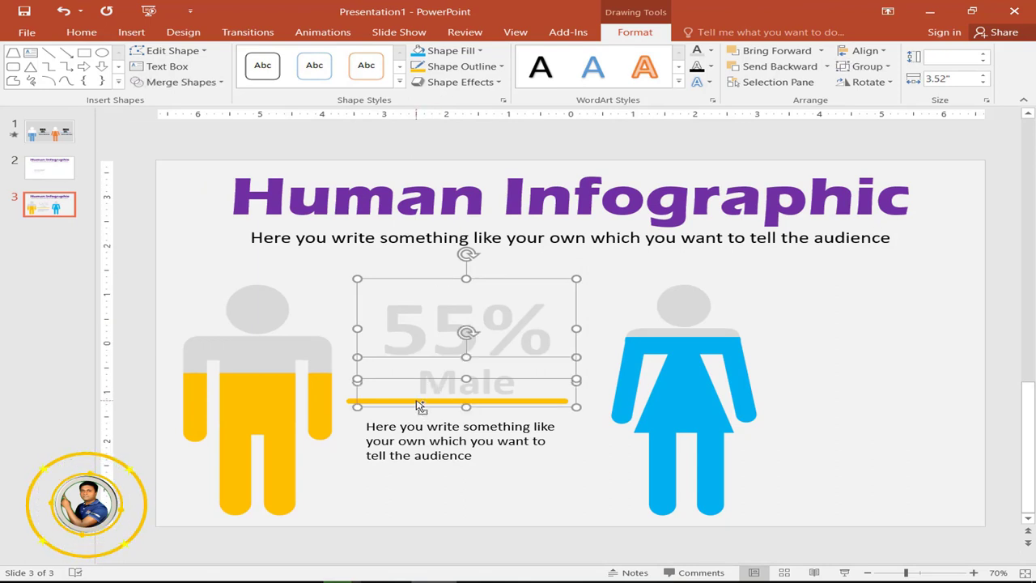
left_click(416, 401, "shift")
left_click(414, 428, "shift")
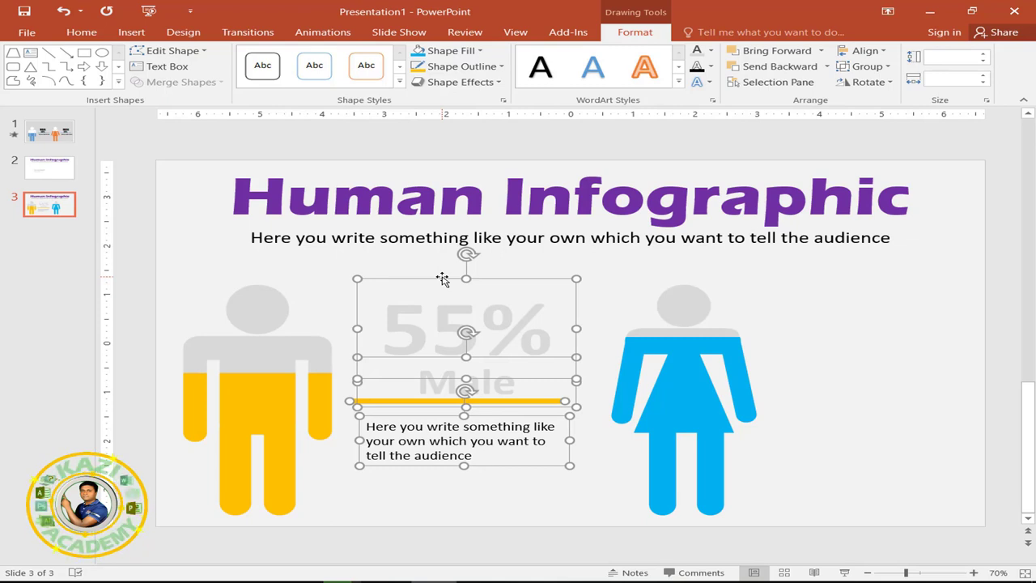
left_click_drag(444, 282, 841, 300)
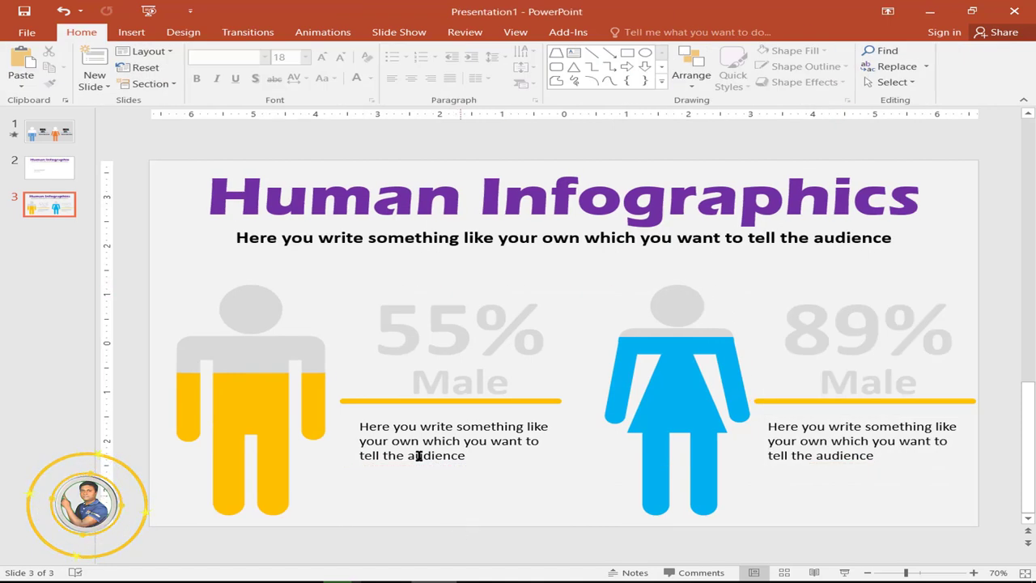
Apply a Fly In entrance animation to the male figure's yellow body
left_click(263, 408)
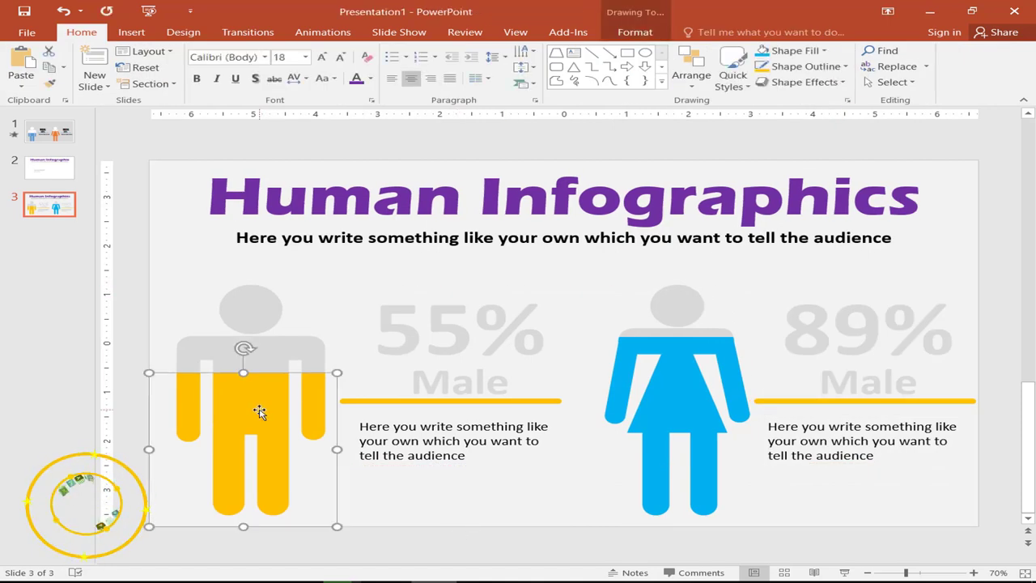
left_click(332, 33)
left_click(619, 80)
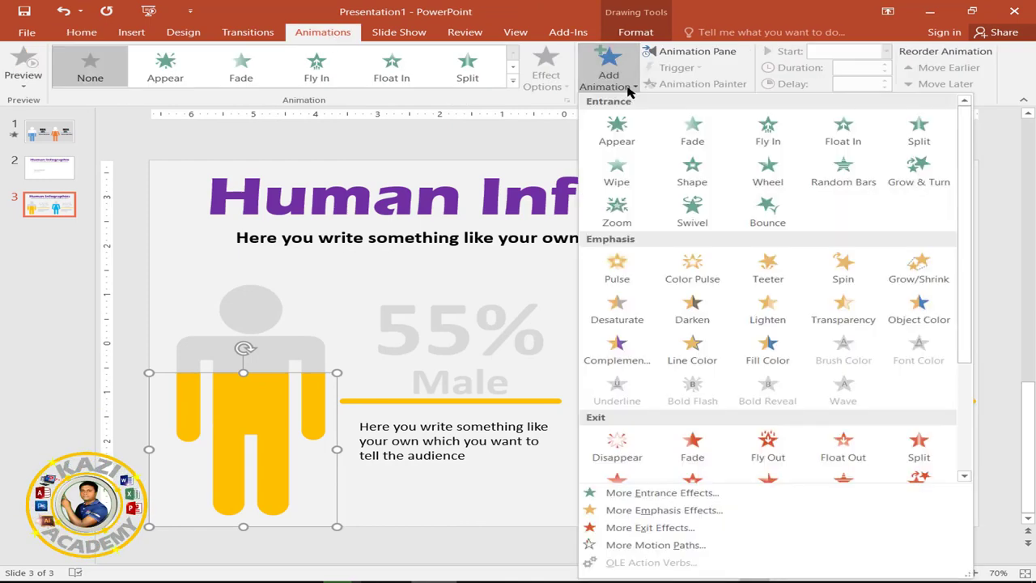
left_click(768, 134)
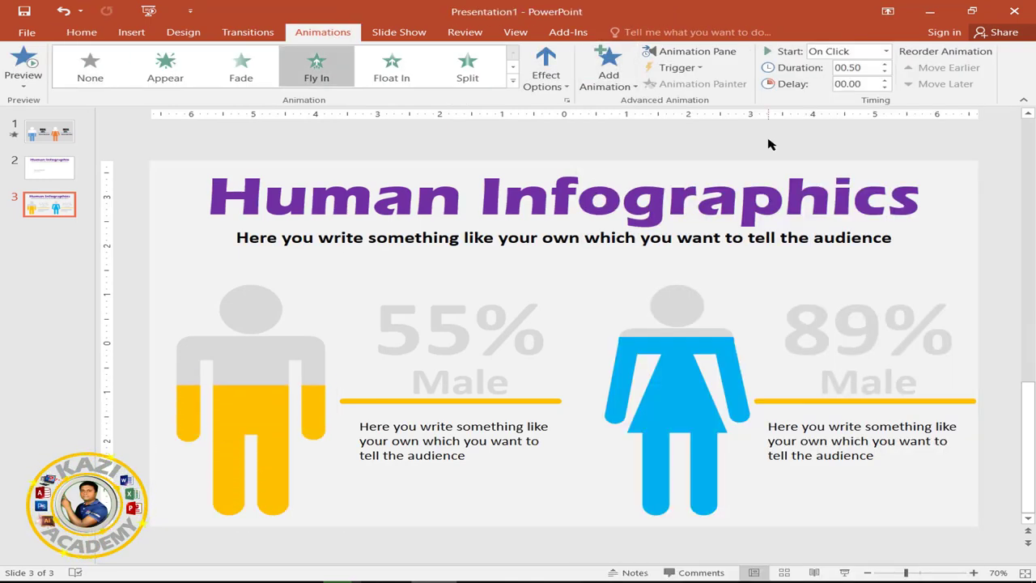
Set the Rectangle 20 animation to start With Previous and open its Fly In effect settings
left_click(680, 54)
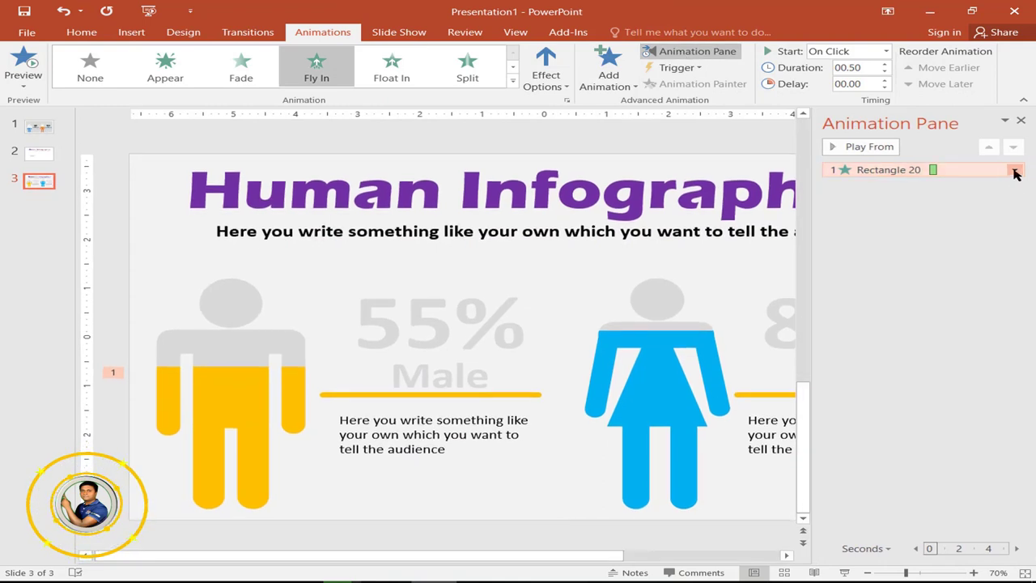
left_click(1013, 172)
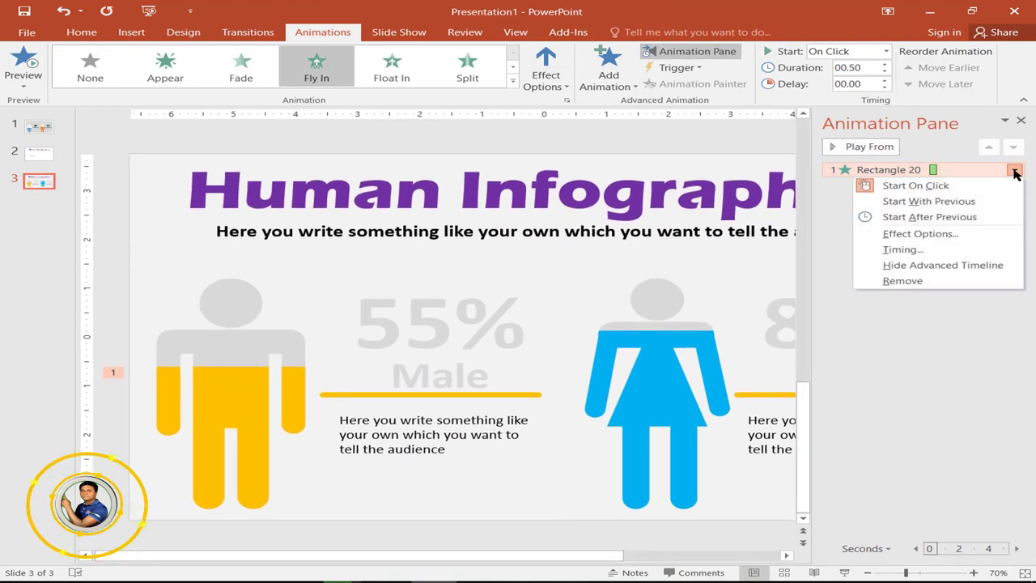
left_click(927, 201)
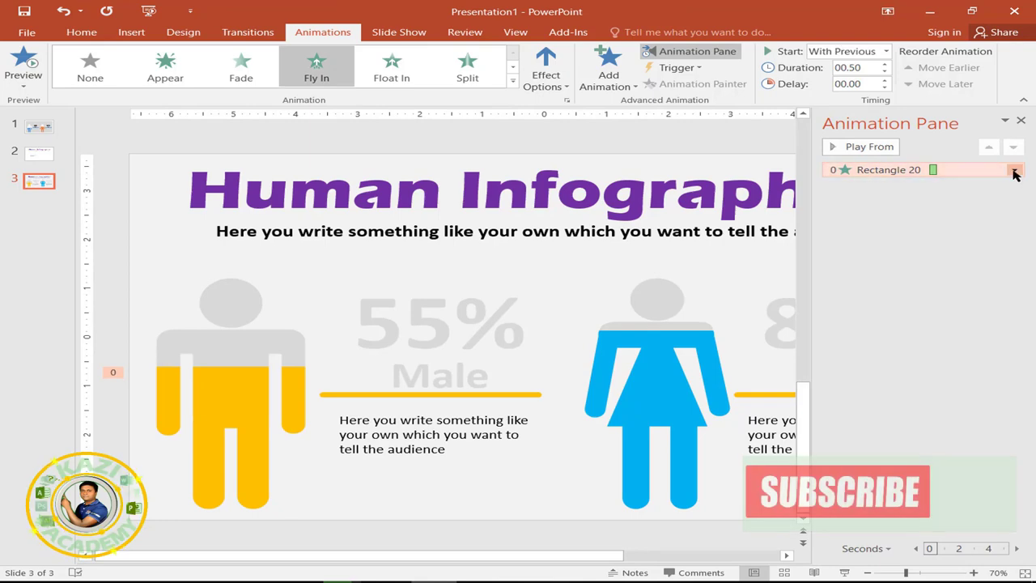
left_click(1013, 171)
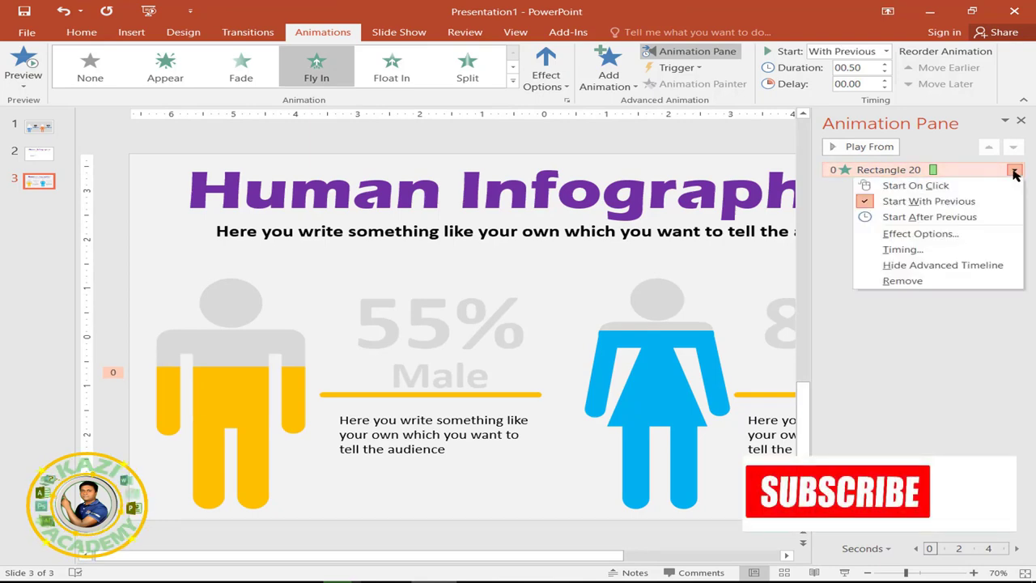
left_click(920, 234)
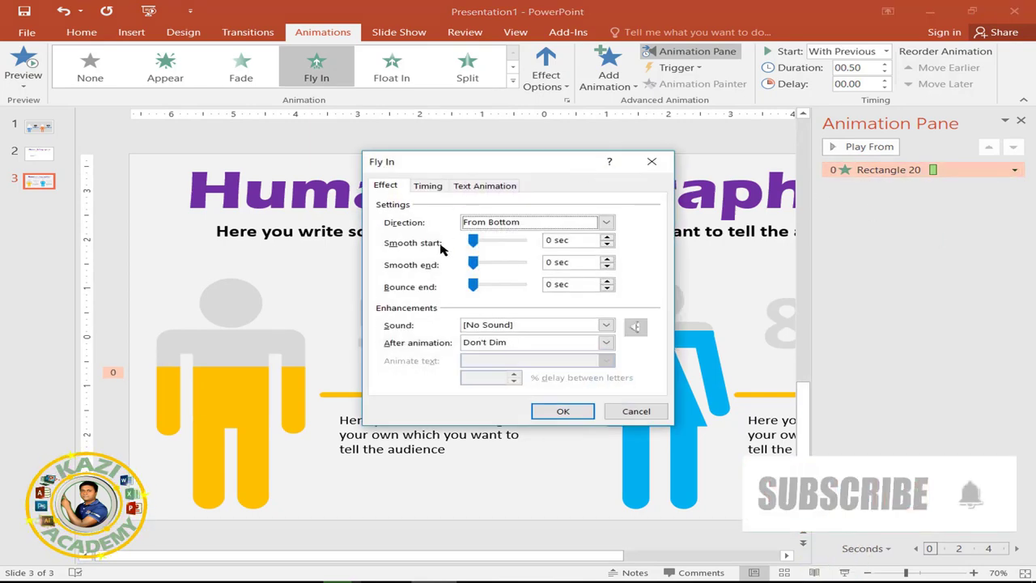
Give the yellow body's Fly In a 0.5-second smooth end and a 2-second (Medium) duration
left_click_drag(472, 162, 678, 145)
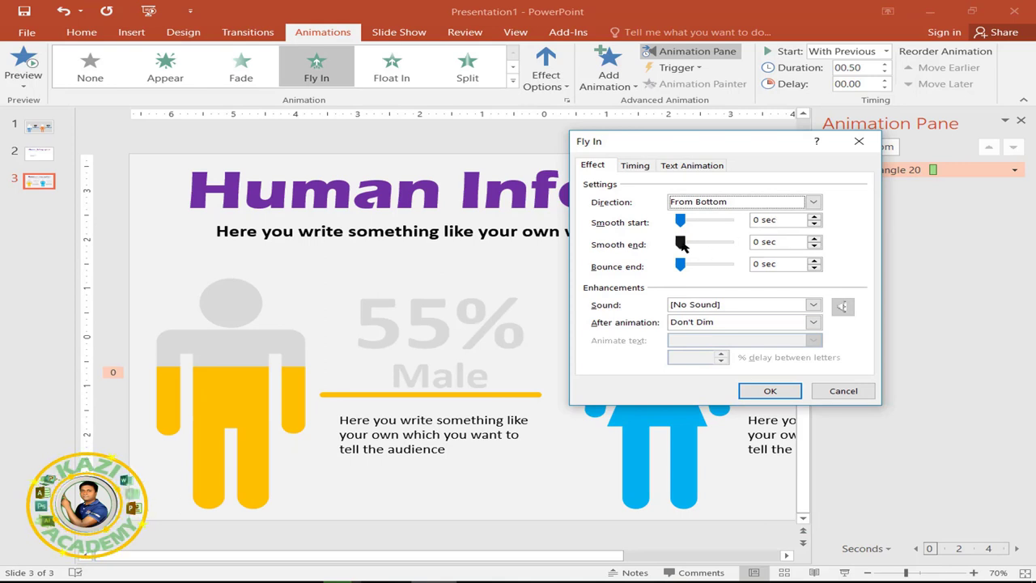
left_click_drag(682, 244, 738, 246)
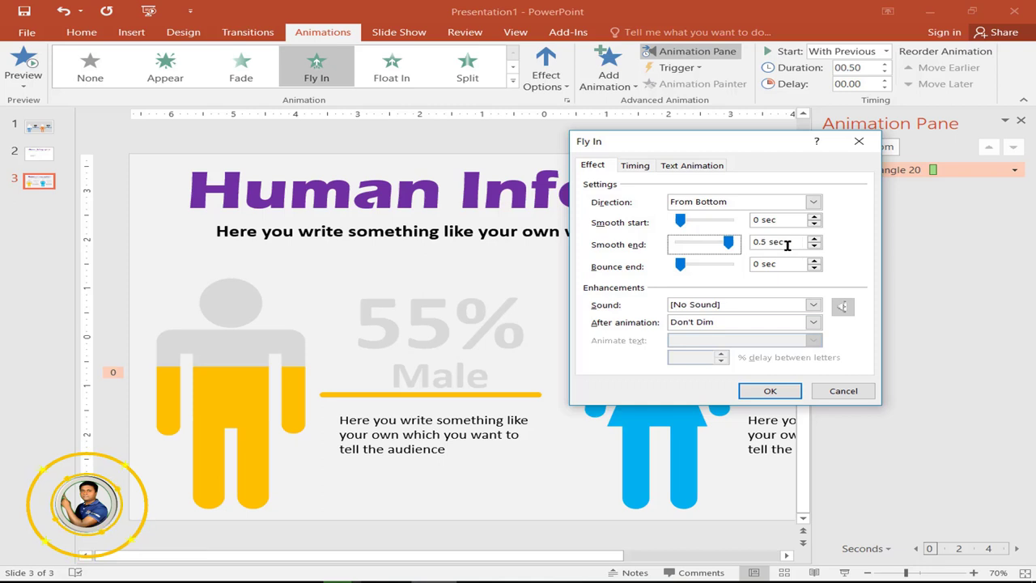
left_click(636, 166)
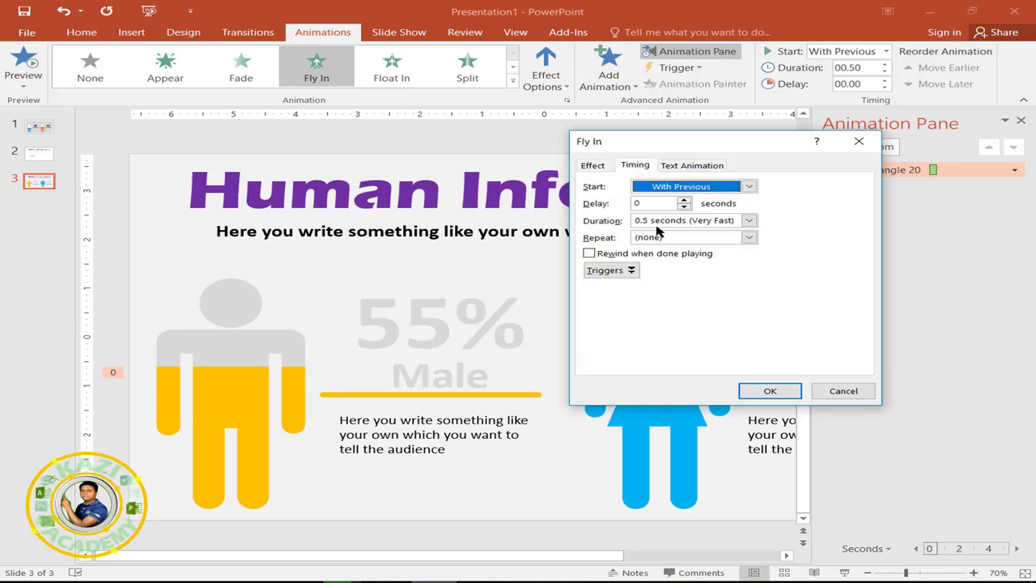
left_click(750, 221)
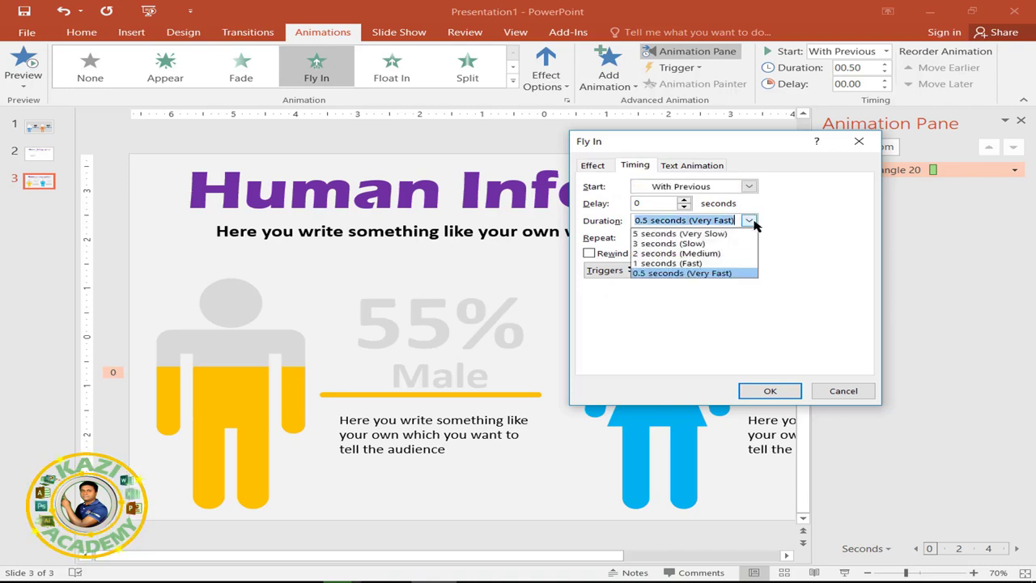
left_click(712, 254)
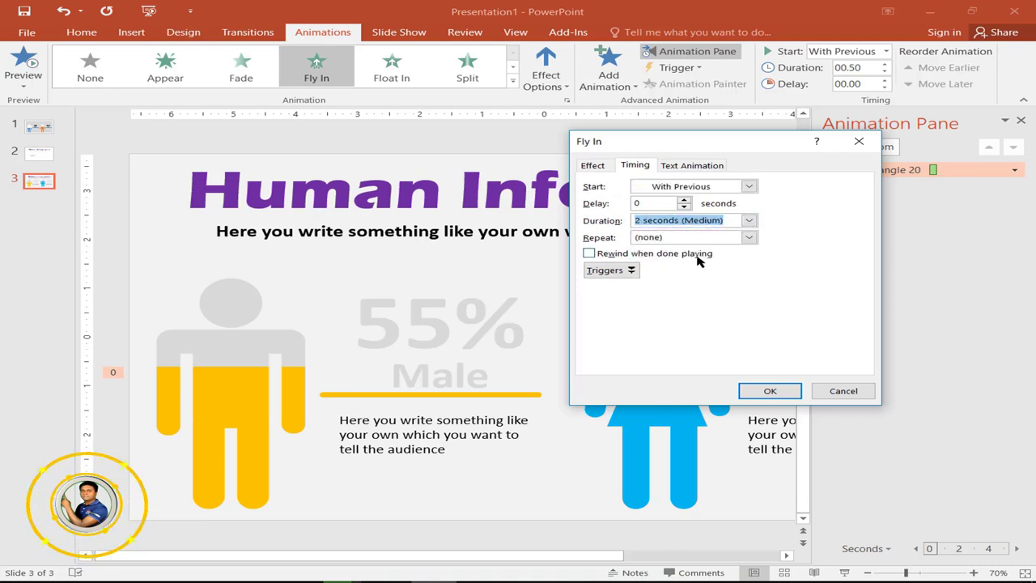
left_click(769, 392)
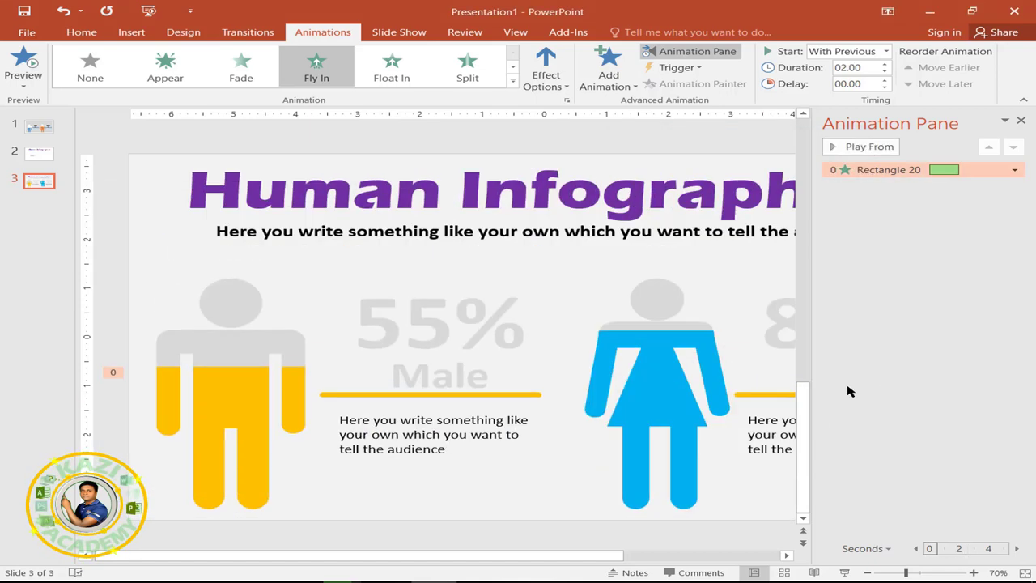
Add a Font Color emphasis to the 55% label that turns the text orange
left_click(407, 320)
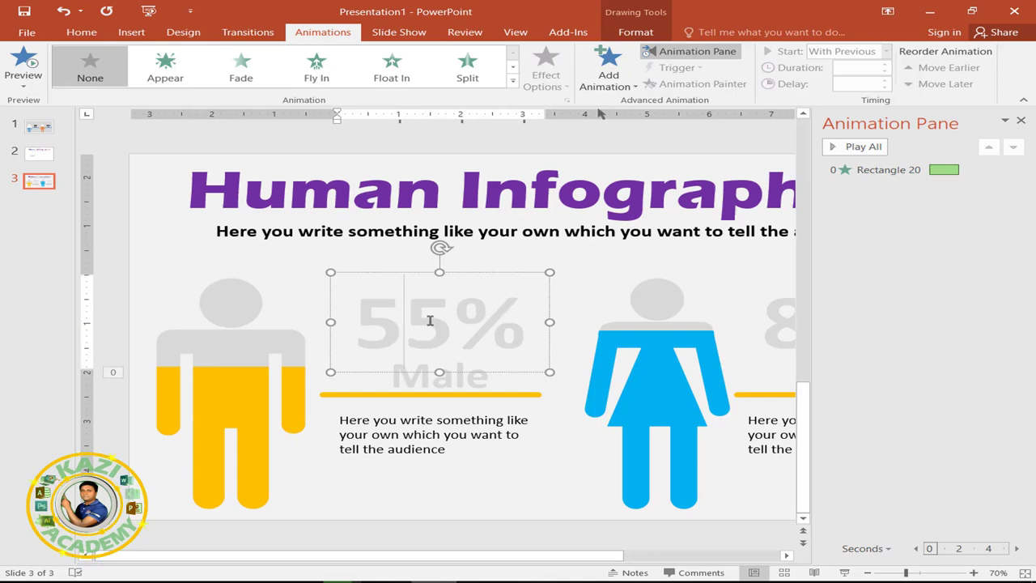
left_click(608, 77)
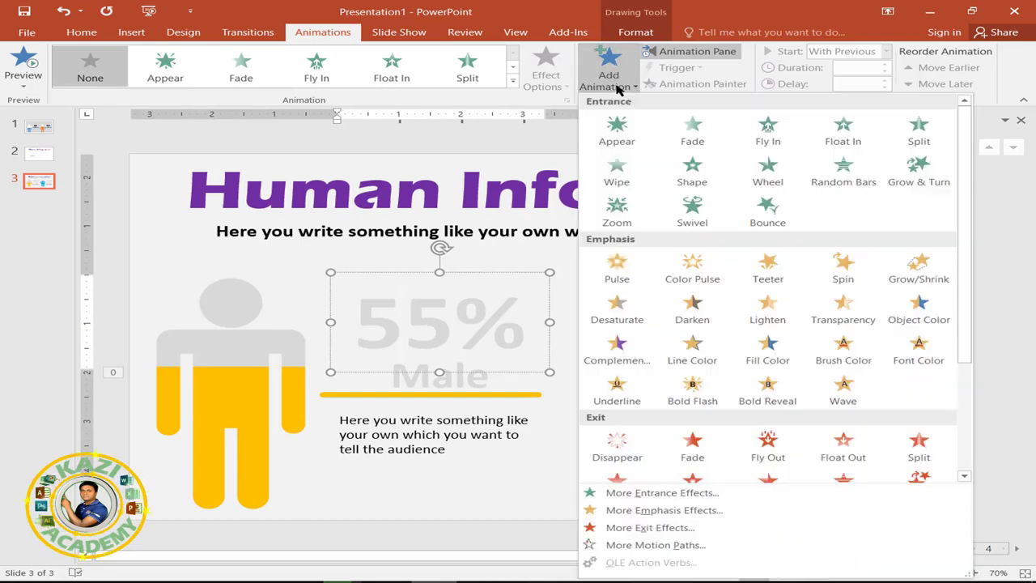
left_click(925, 360)
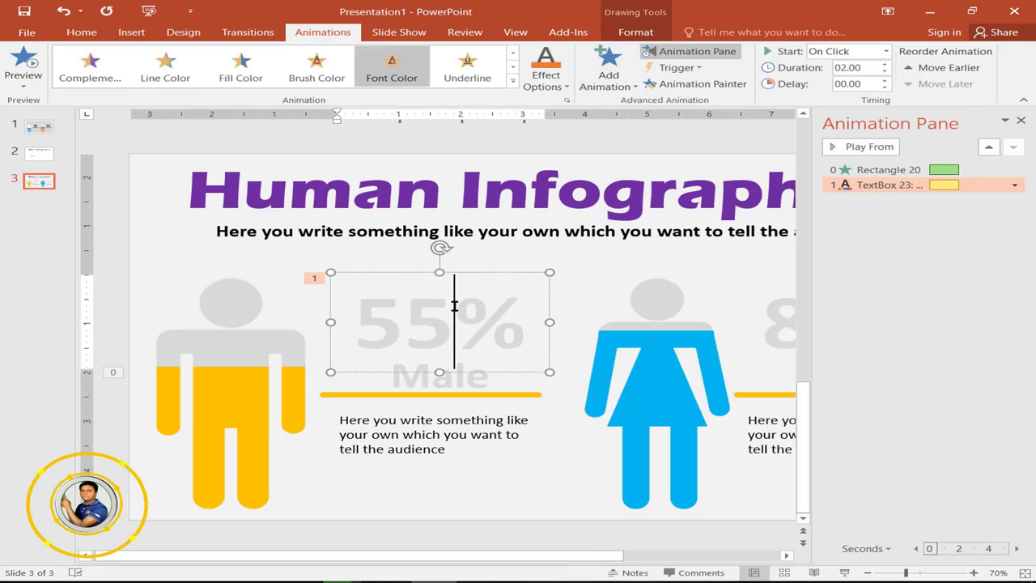
left_click(567, 87)
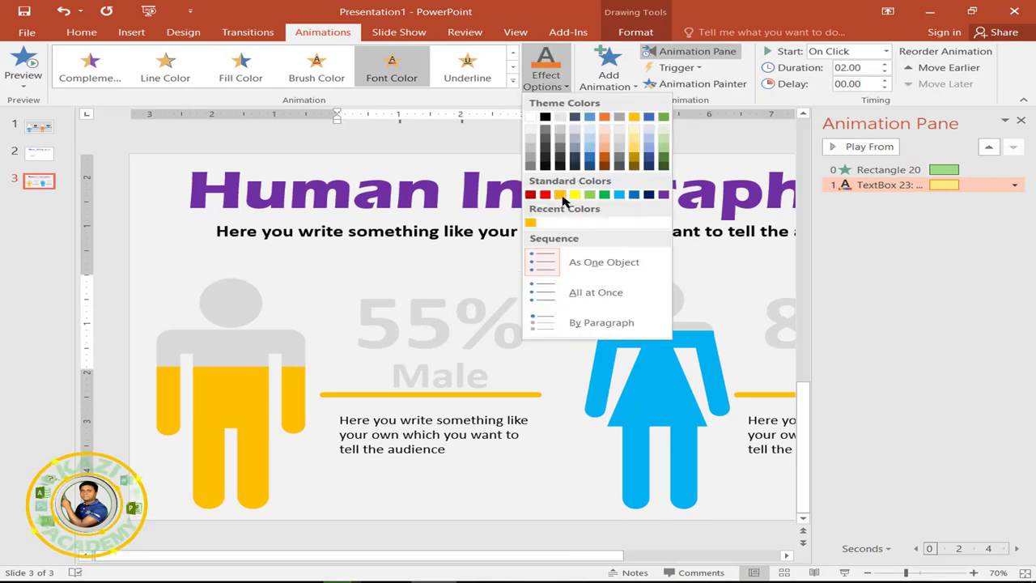
left_click(561, 196)
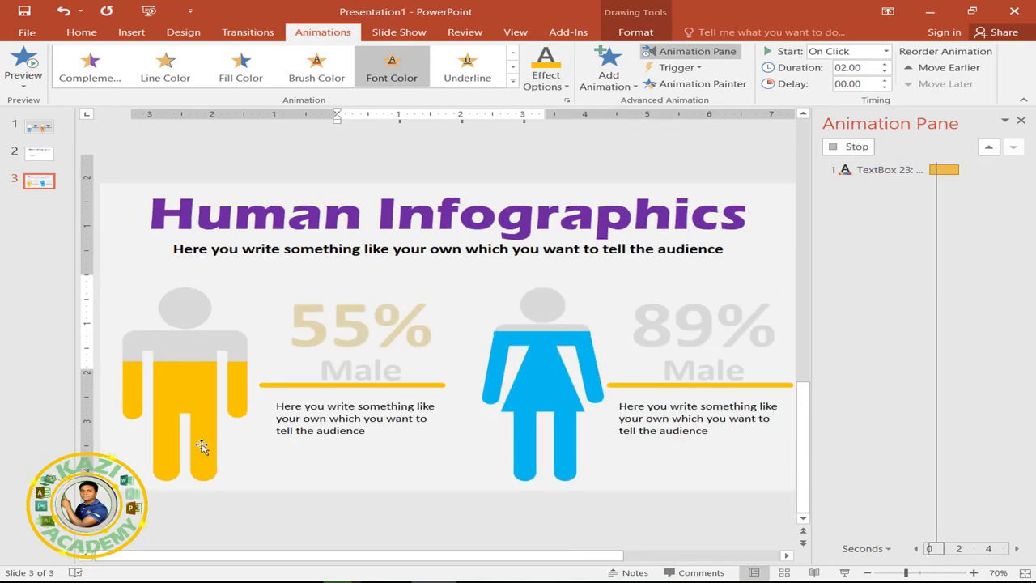
Set the 55% animation to start After Previous, last 1 second, with a 0.5-second delay
left_click(1014, 184)
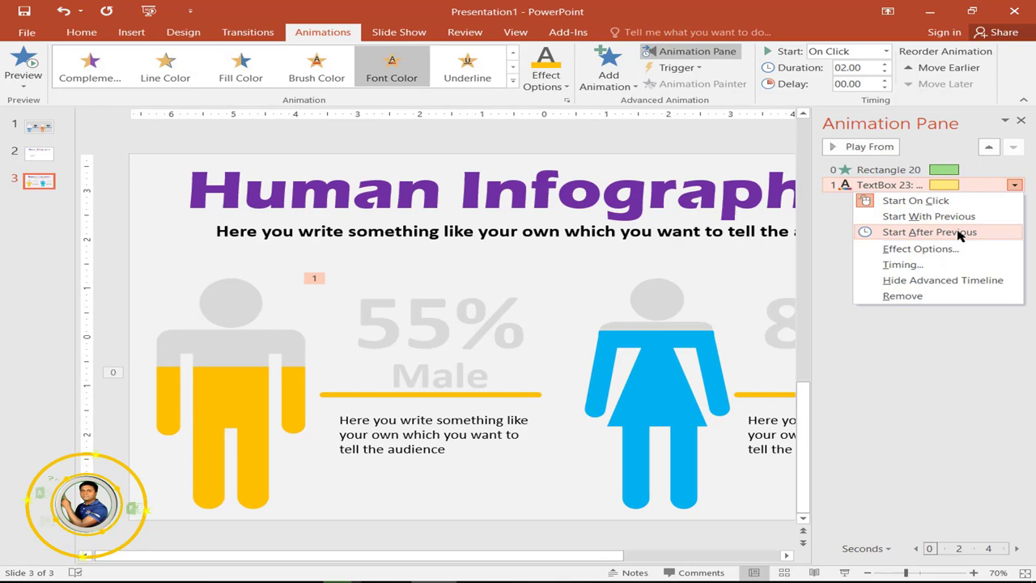
left_click(958, 235)
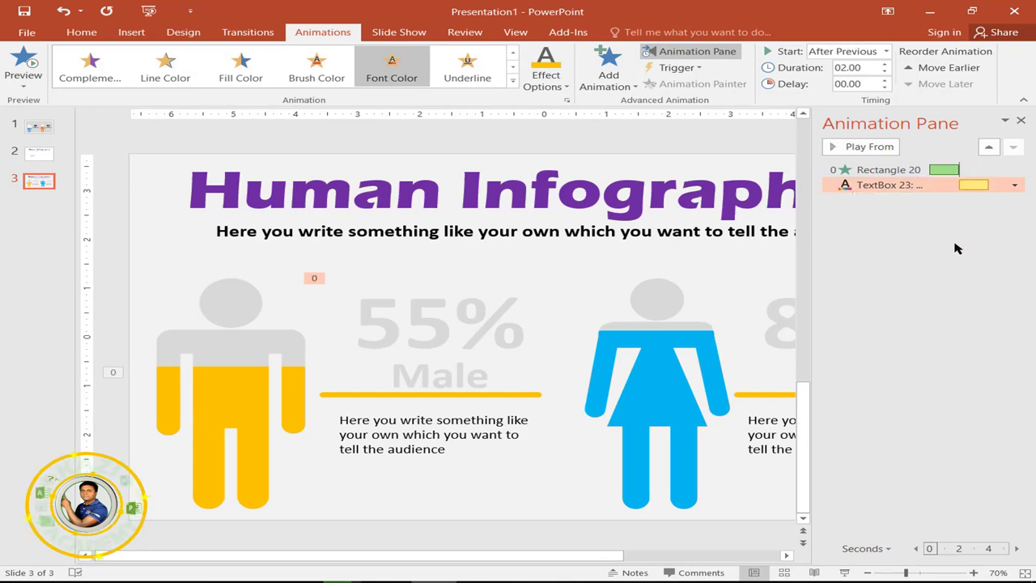
left_click(1014, 184)
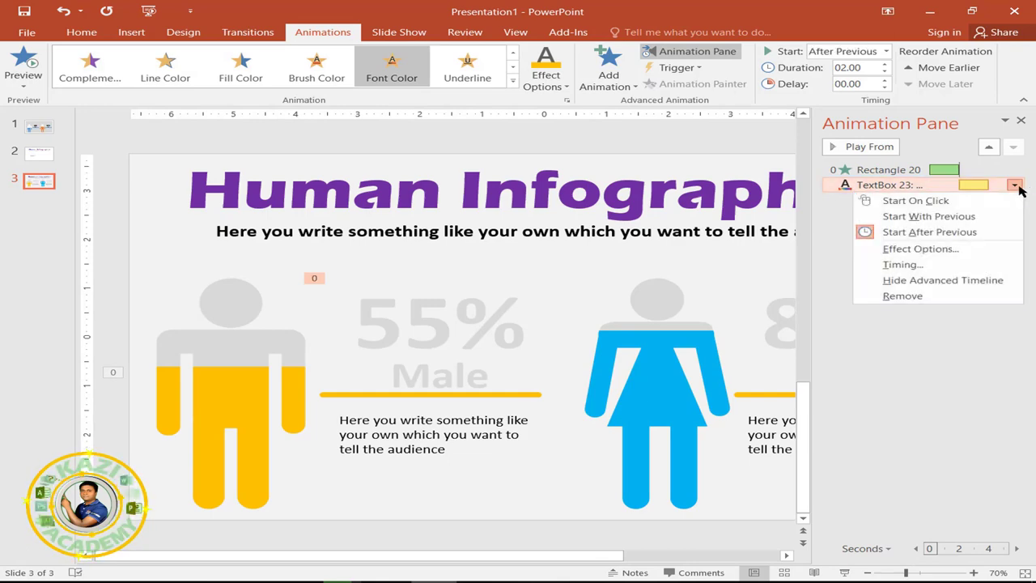
left_click(944, 251)
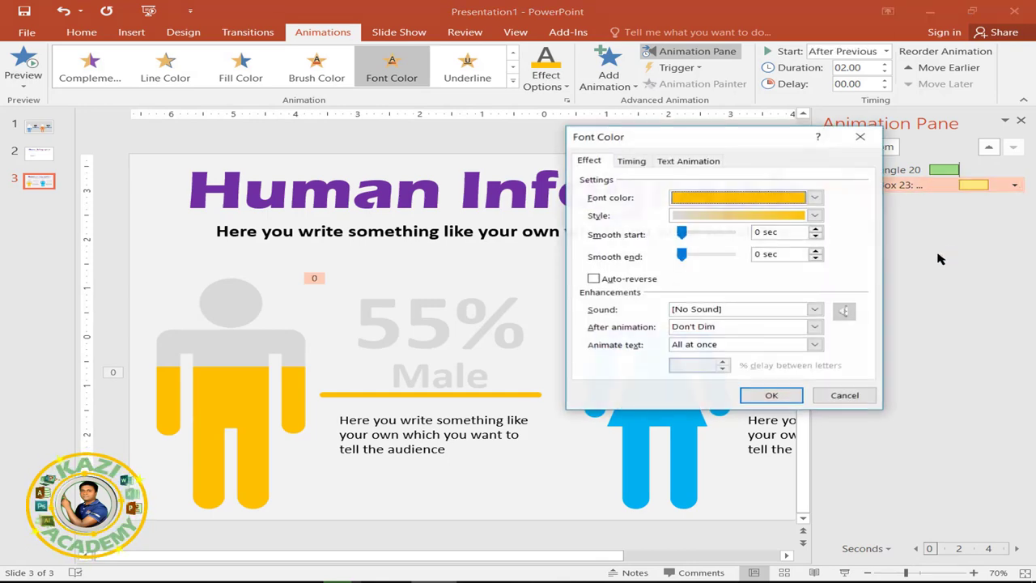
left_click(632, 162)
left_click(745, 215)
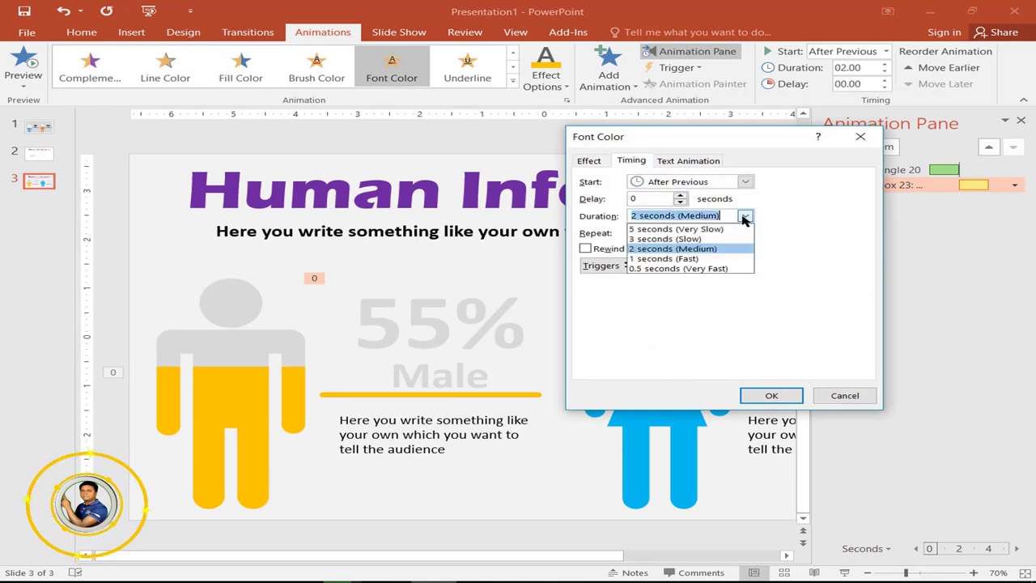
left_click(674, 258)
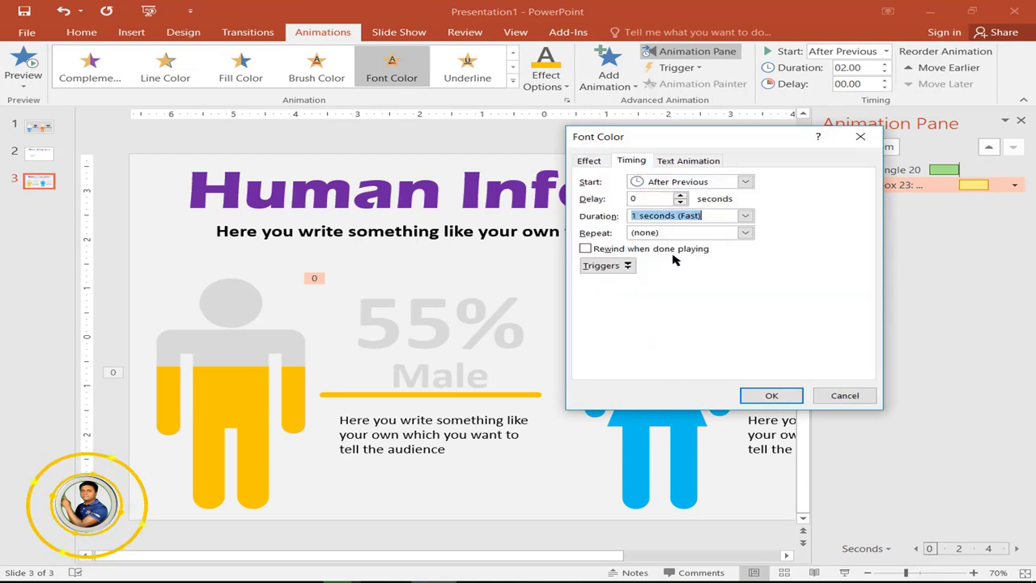
left_click(683, 196)
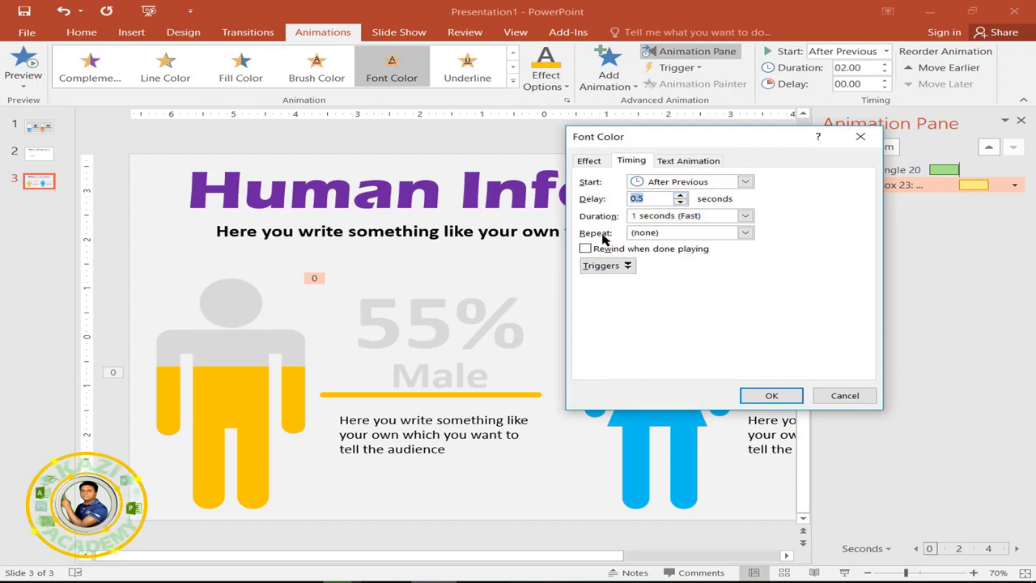
left_click(777, 396)
left_click(459, 377)
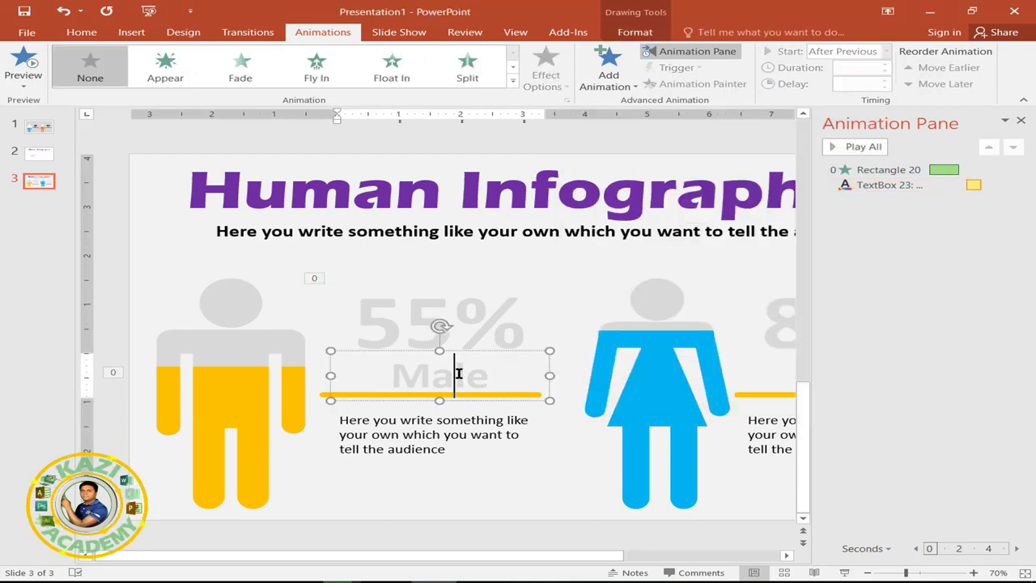
Add a Font Color emphasis to the Male label and pick its target colour
left_click(609, 81)
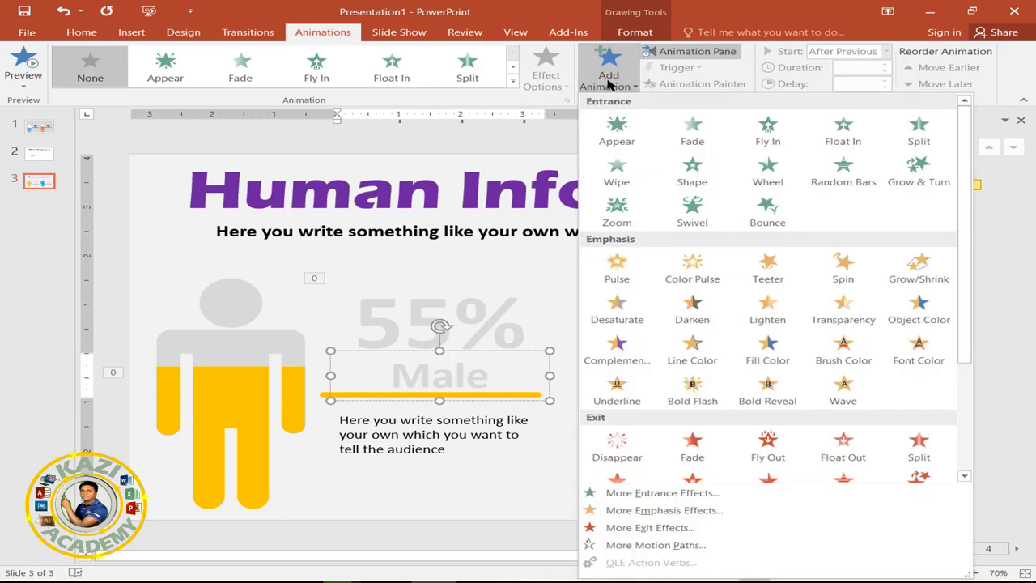
left_click(918, 360)
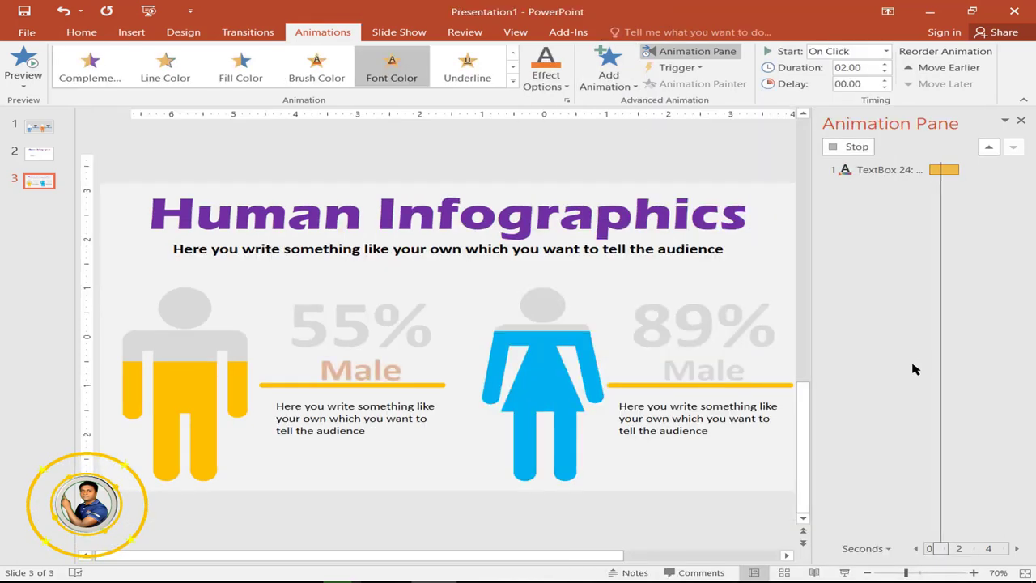
left_click(918, 366)
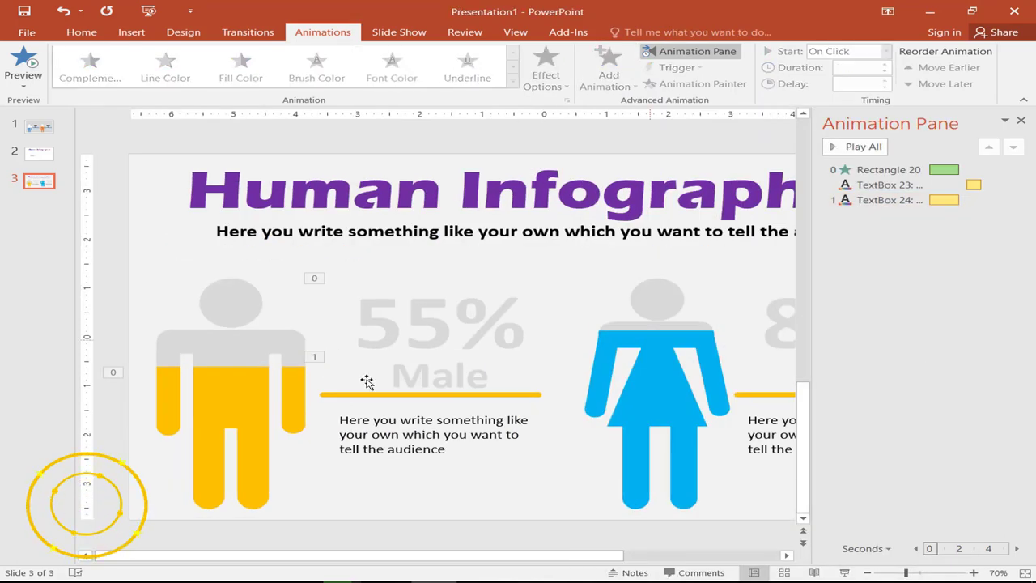
left_click(420, 371)
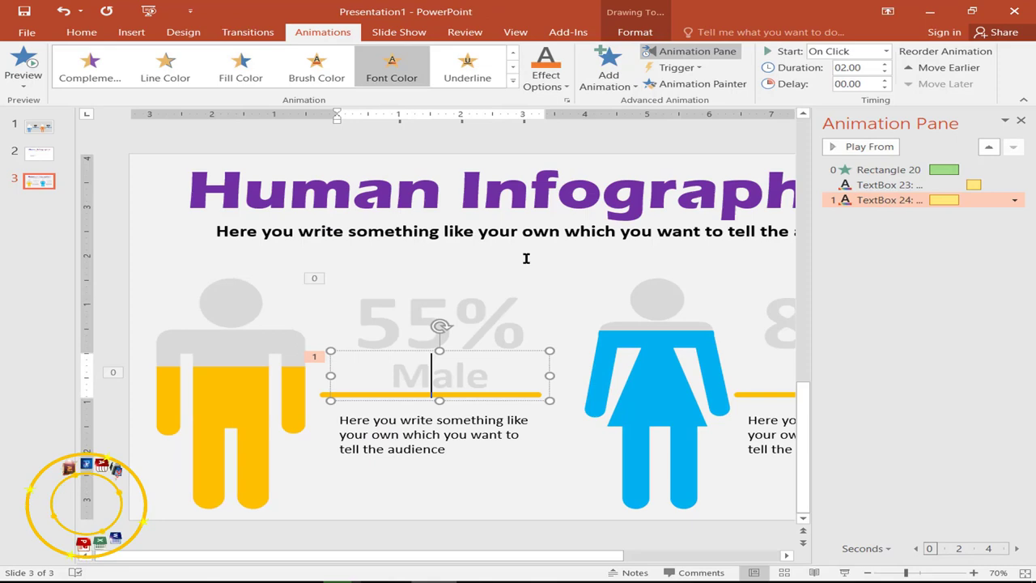
left_click(546, 77)
left_click(564, 200)
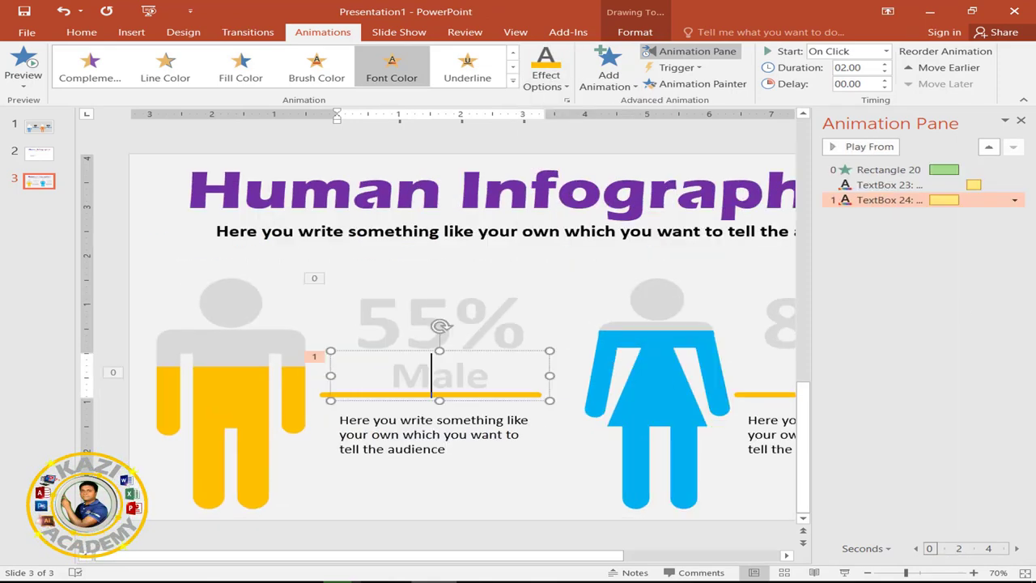
Set the Male animation to start With Previous and last 1 second (Fast)
left_click(1015, 201)
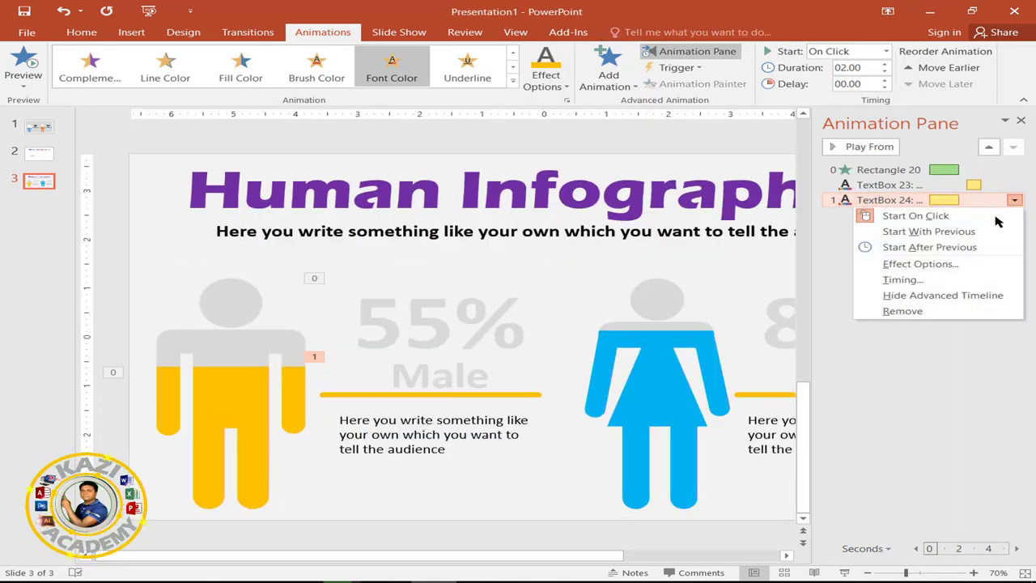
left_click(929, 231)
left_click(1014, 200)
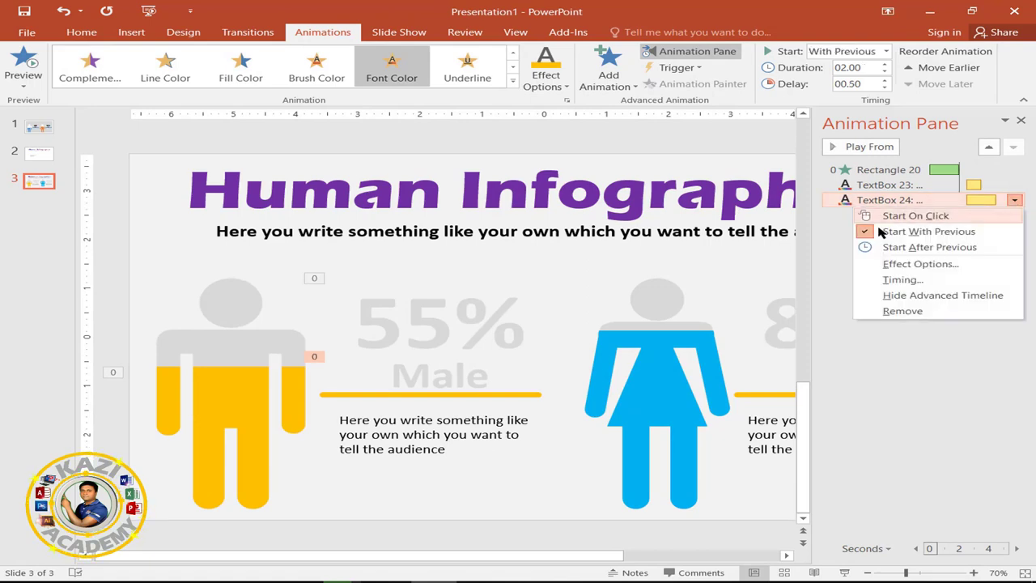
left_click(920, 264)
left_click(631, 161)
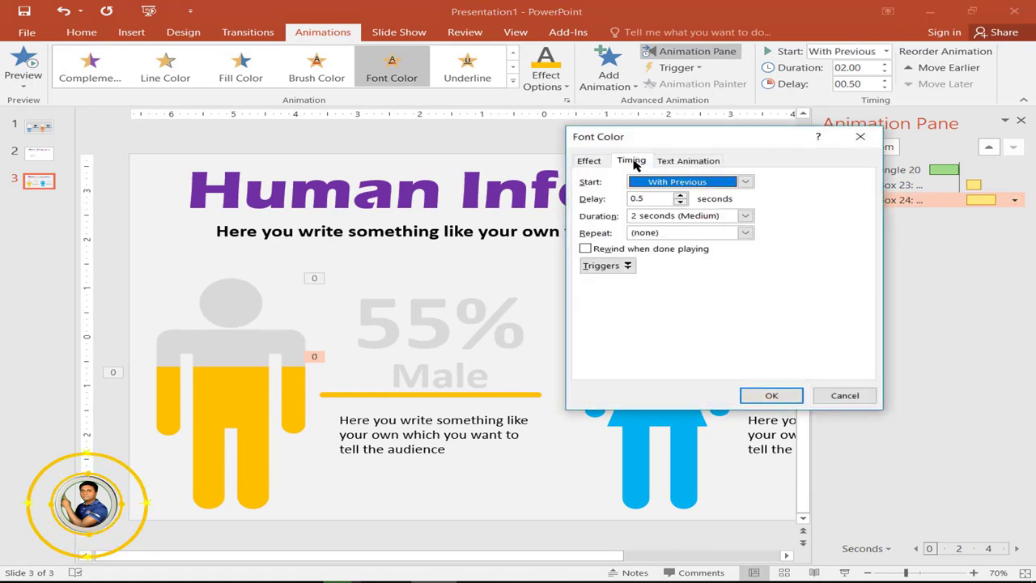
left_click(744, 215)
left_click(670, 259)
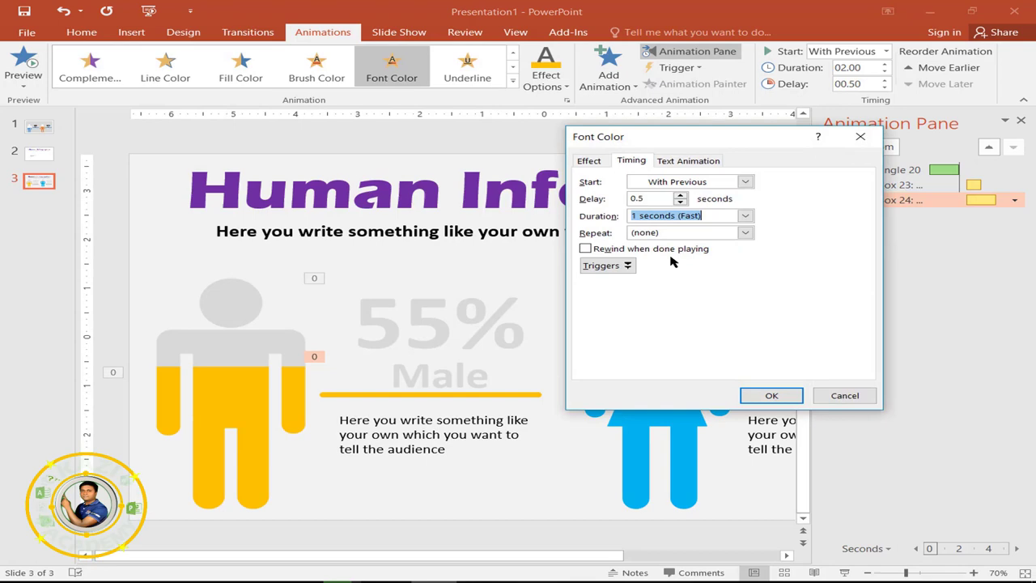
left_click(770, 394)
left_click(925, 297)
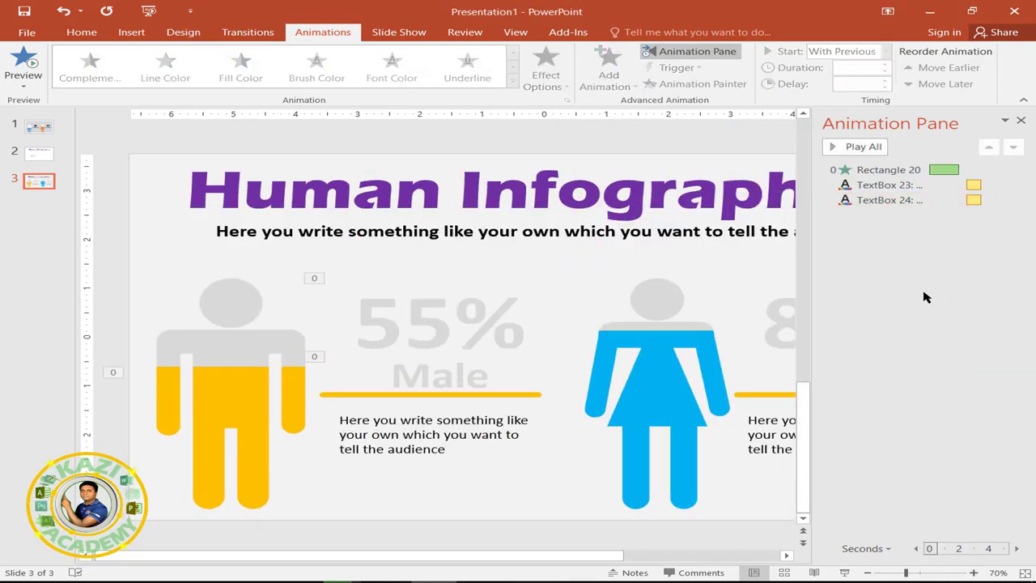
Give the orange line under 55% Male a Wipe entrance from the left
left_click(461, 395)
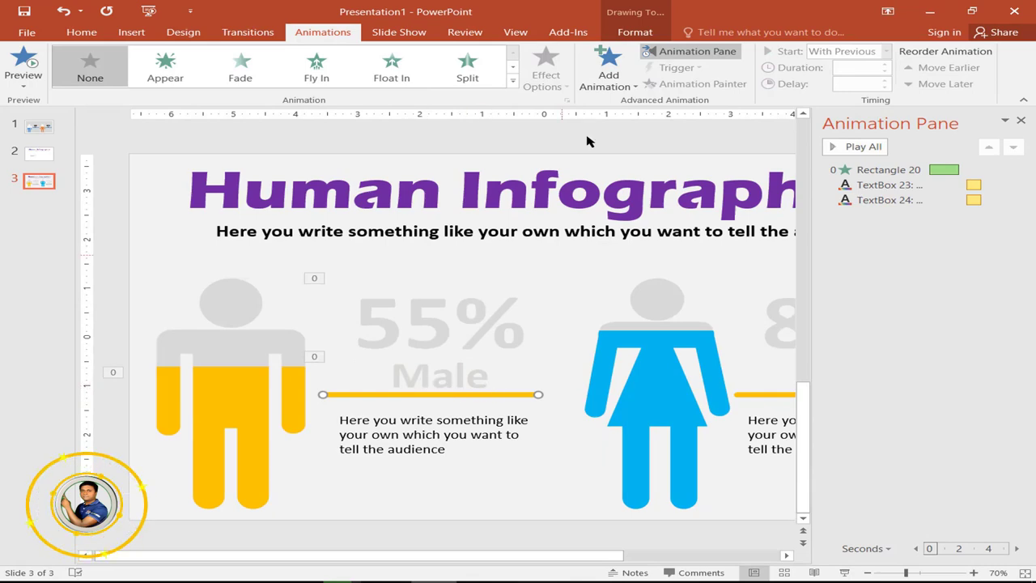
left_click(611, 77)
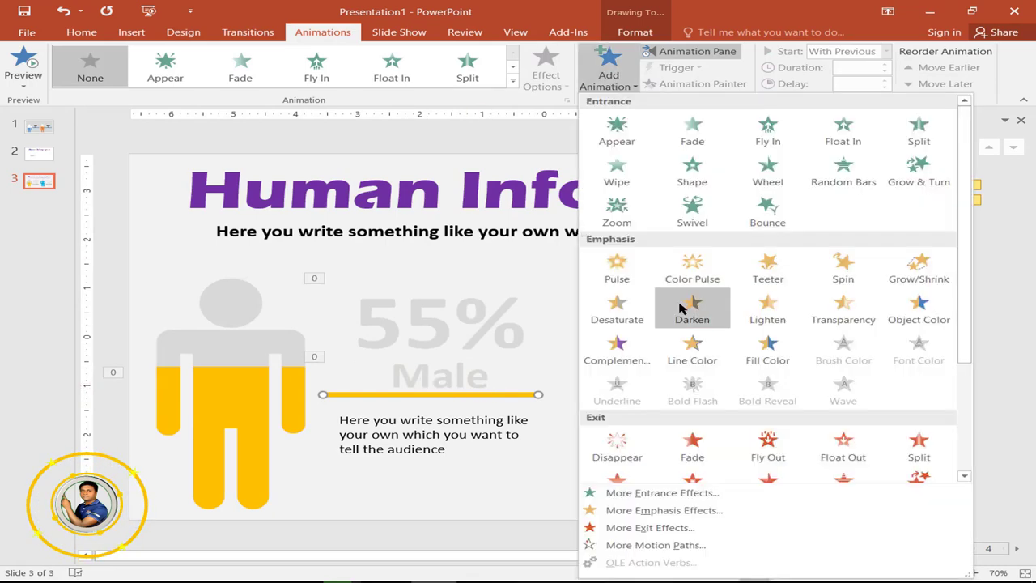
left_click(618, 168)
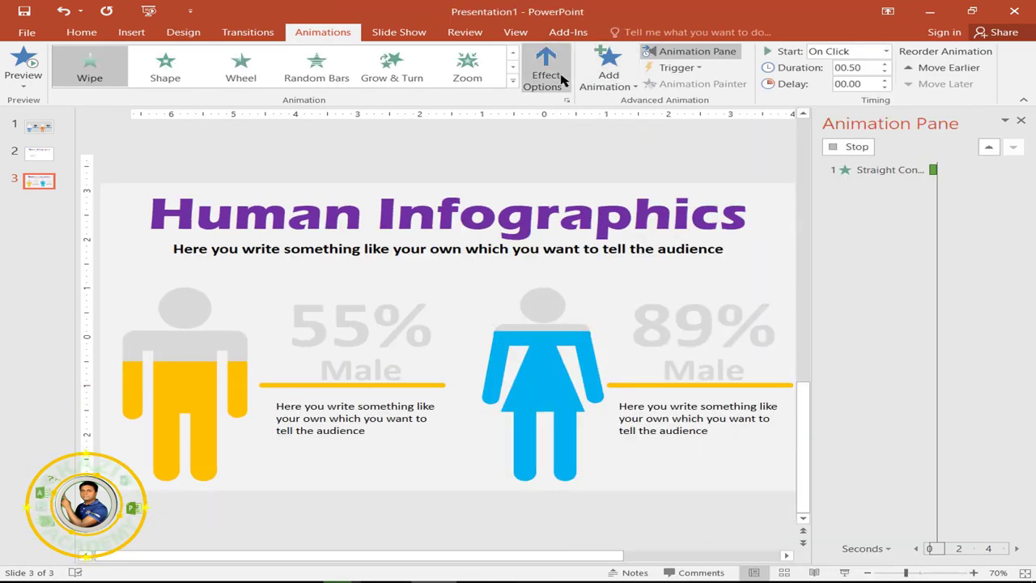
left_click(561, 78)
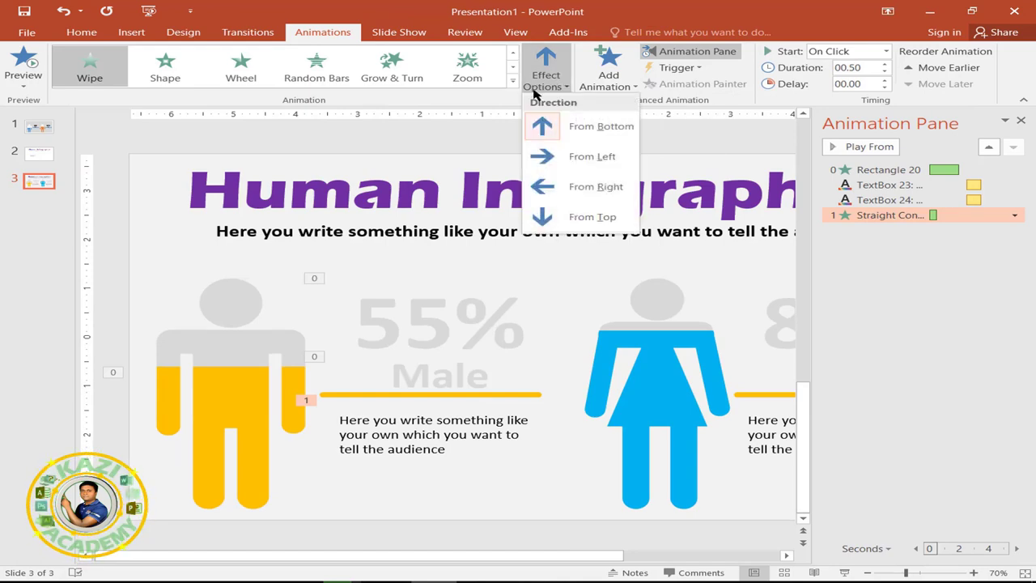
left_click(566, 156)
Start the line's Wipe After Previous with a 0.2-second delay, then nudge the caption up slightly
left_click(1015, 215)
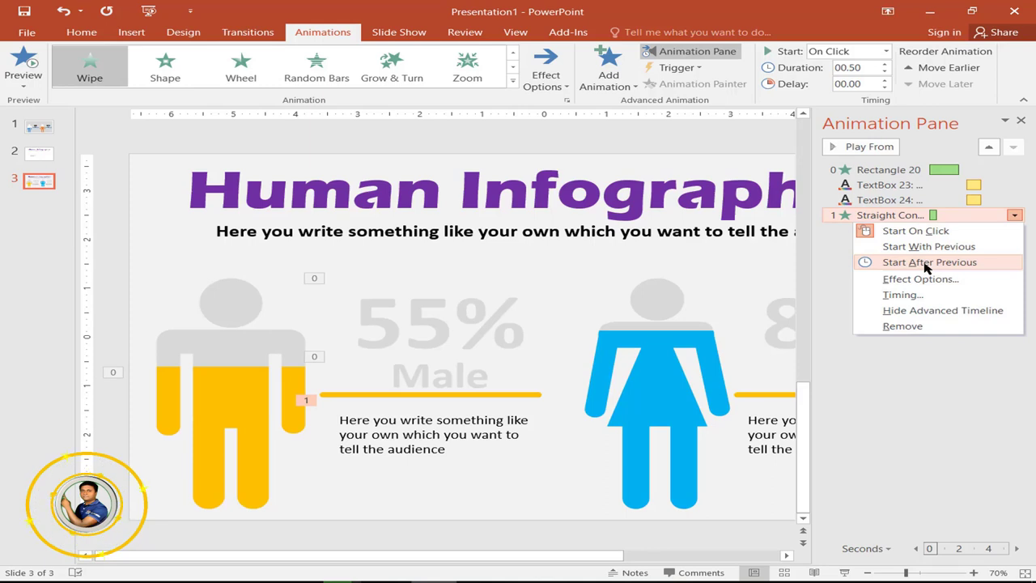
left_click(926, 263)
right_click(915, 215)
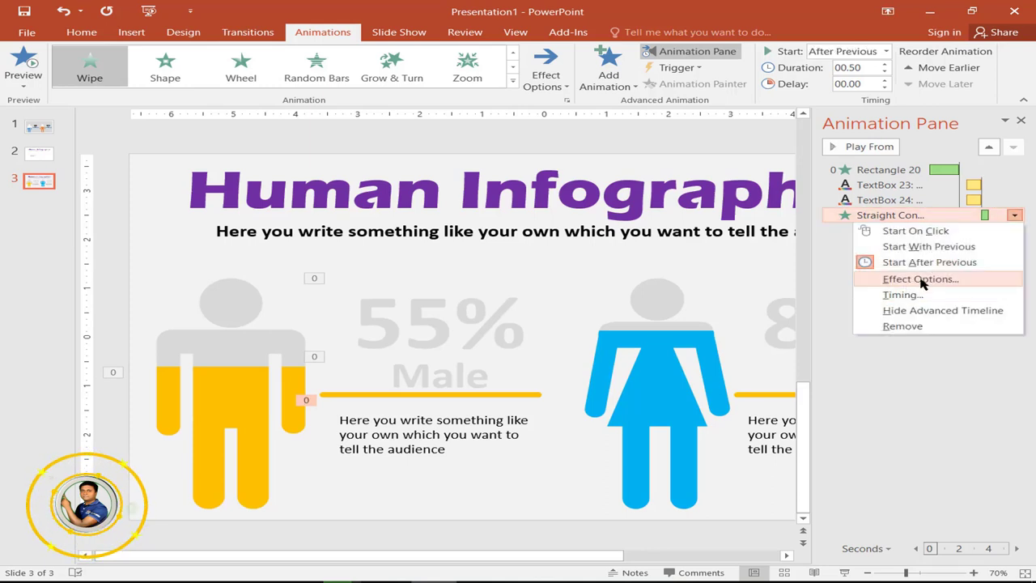
left_click(920, 280)
left_click(632, 187)
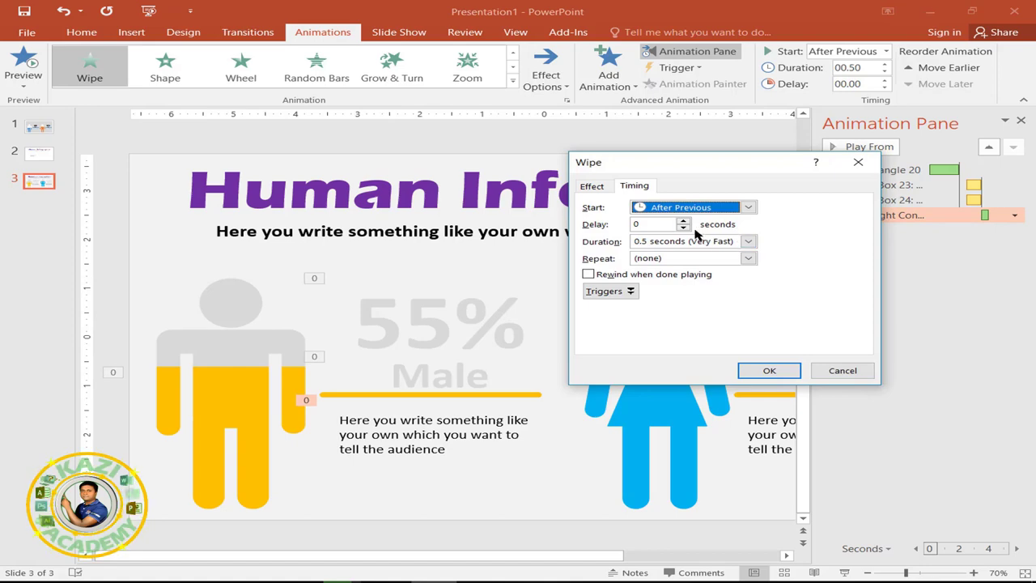
left_click(650, 224)
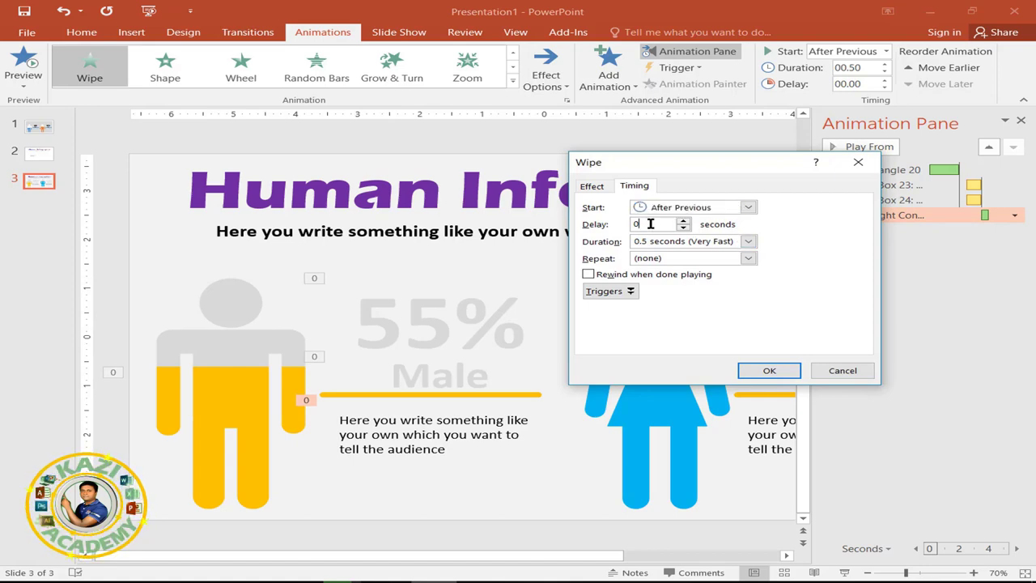
type(".2")
key("Return")
left_click_drag(434, 431, 435, 424)
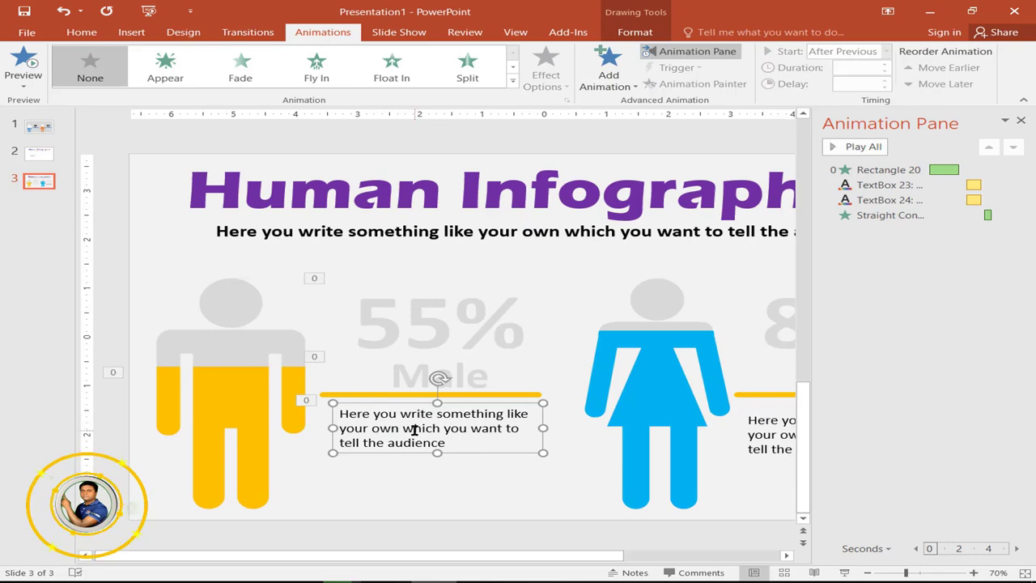
Add a Fade entrance to the male caption, After Previous, 0.2-second delay, 1-second duration
left_click(606, 69)
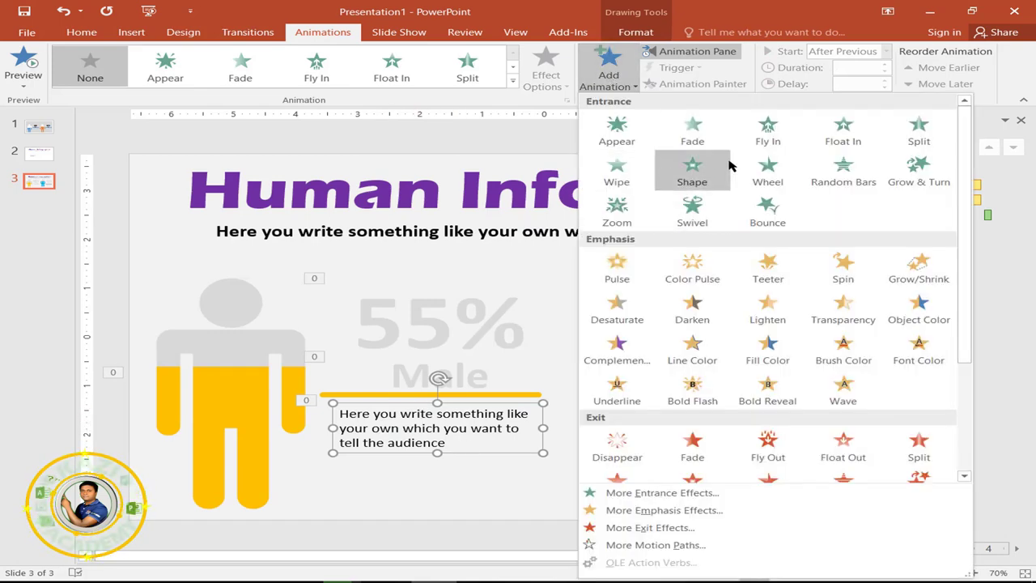
left_click(691, 131)
left_click(684, 51)
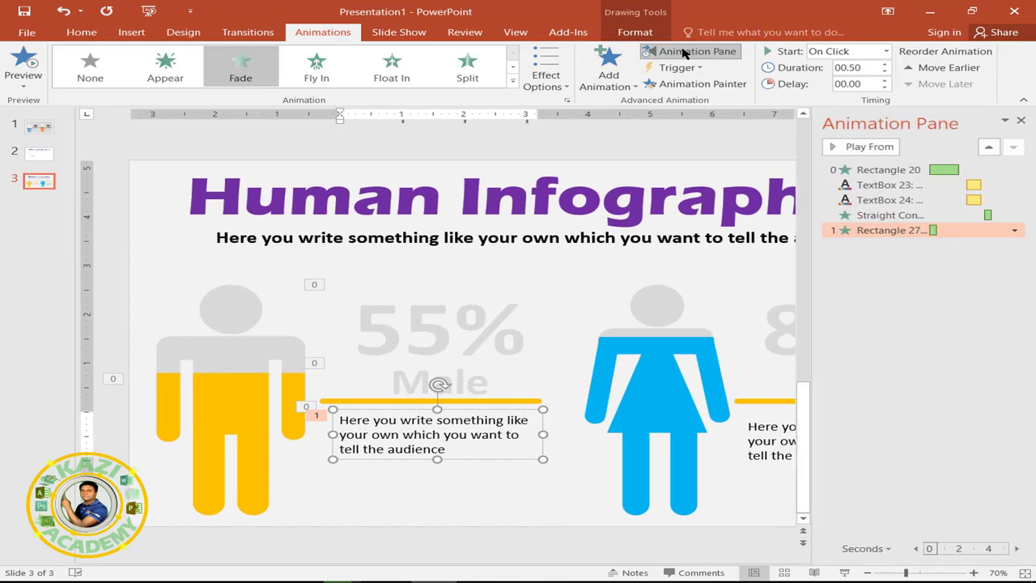
left_click(1014, 232)
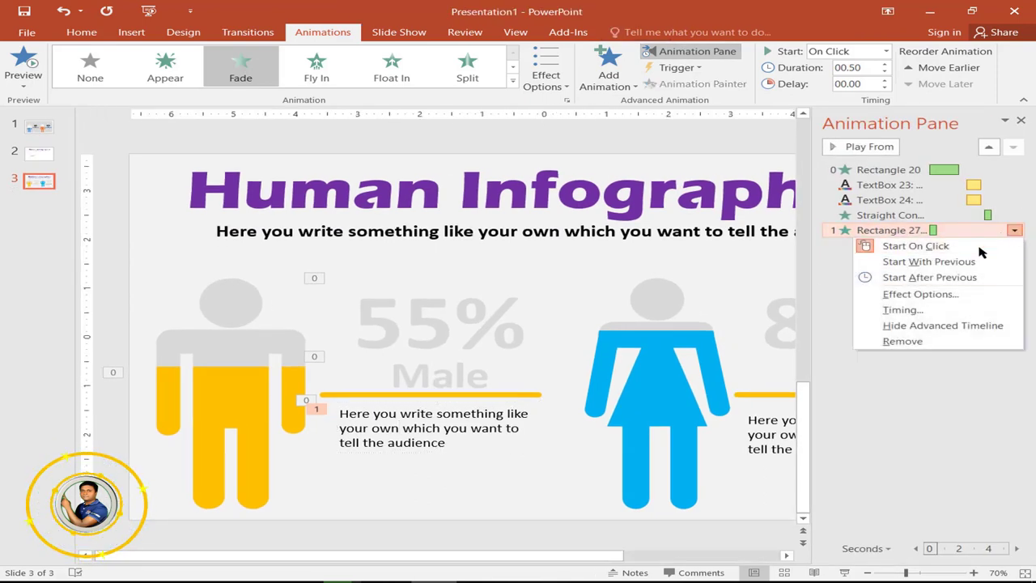
left_click(916, 277)
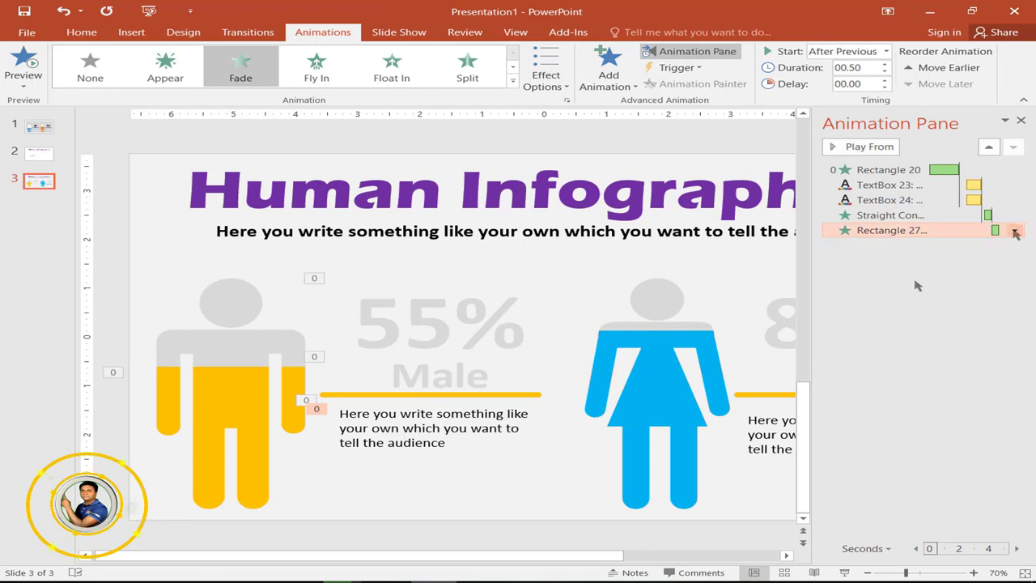
left_click(1015, 231)
left_click(913, 310)
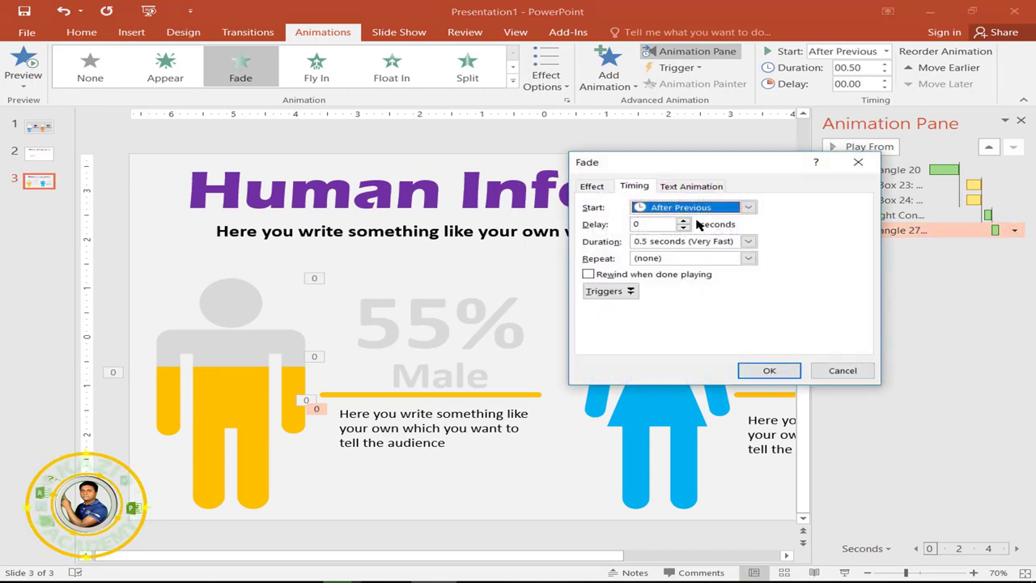
left_click(650, 227)
type(".2")
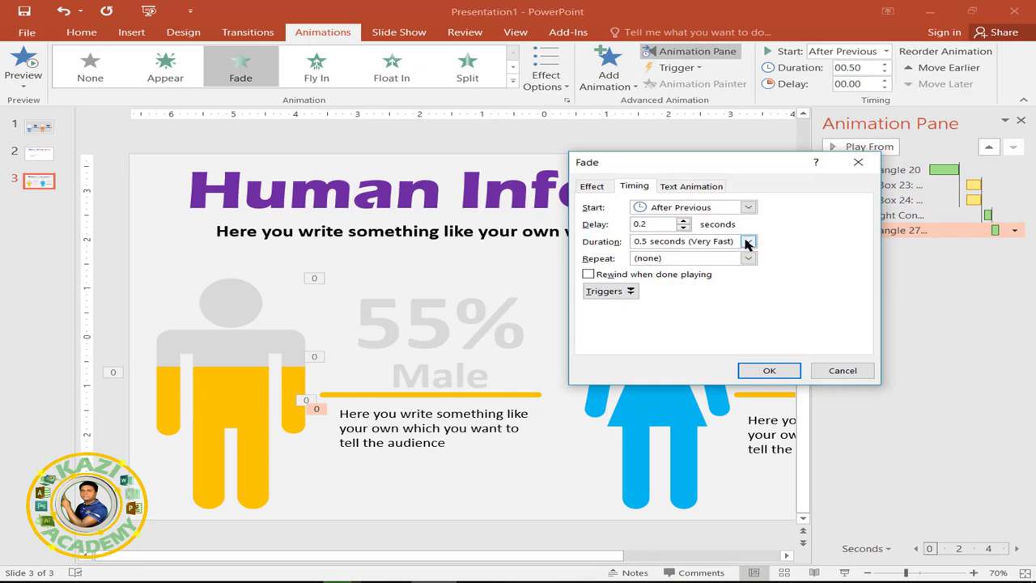
left_click(748, 241)
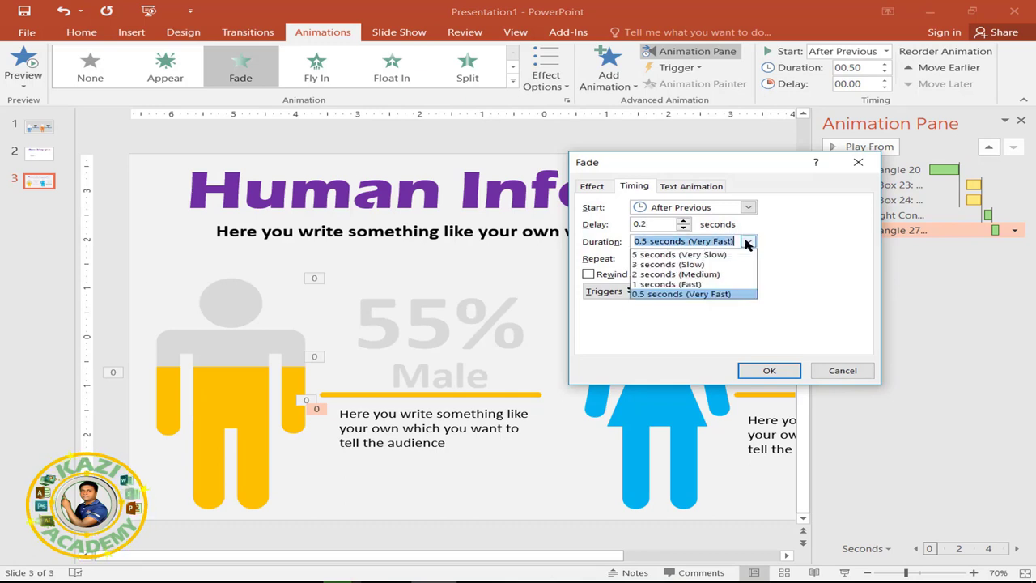
left_click(701, 284)
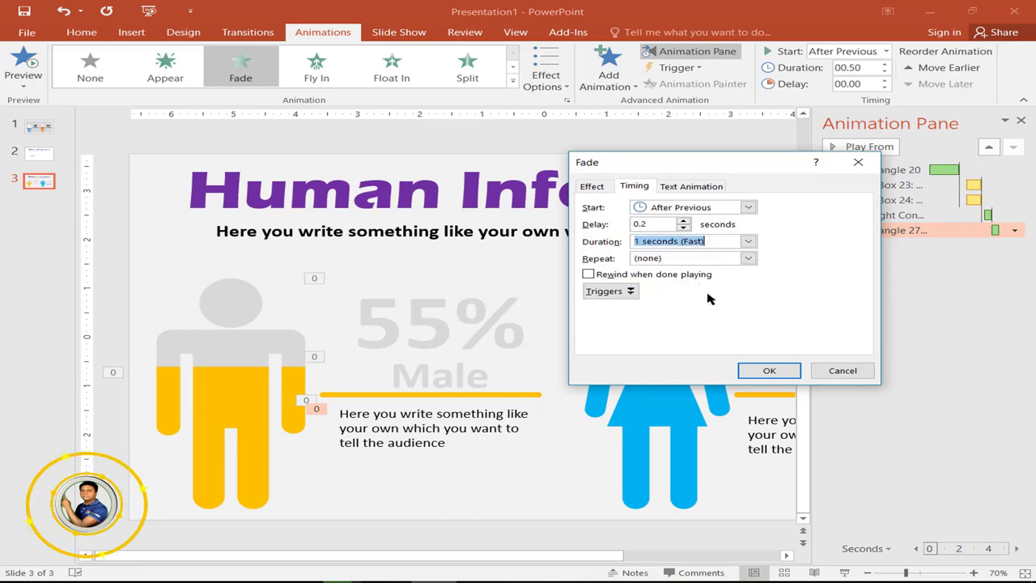
left_click(770, 370)
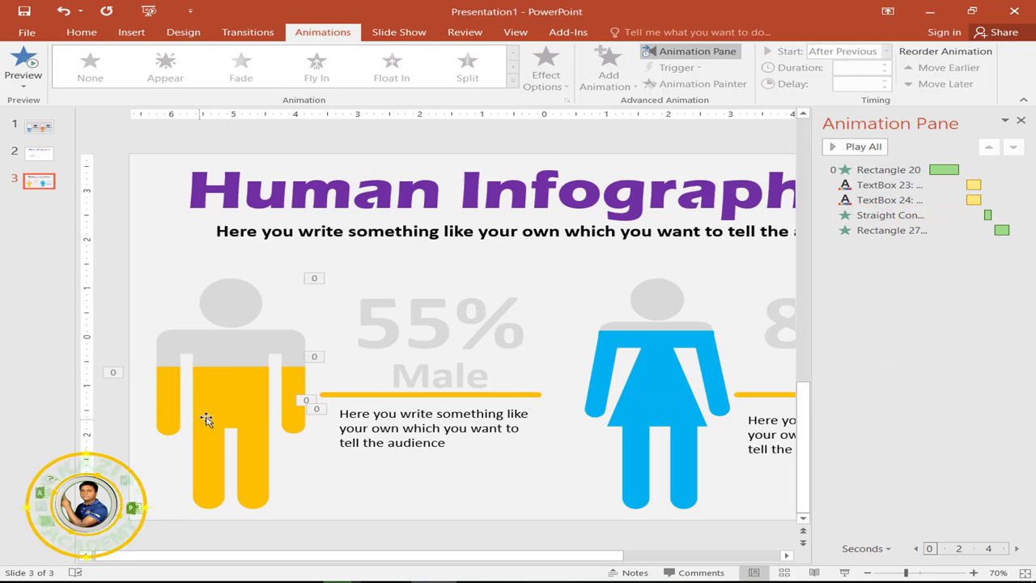
left_click(227, 404)
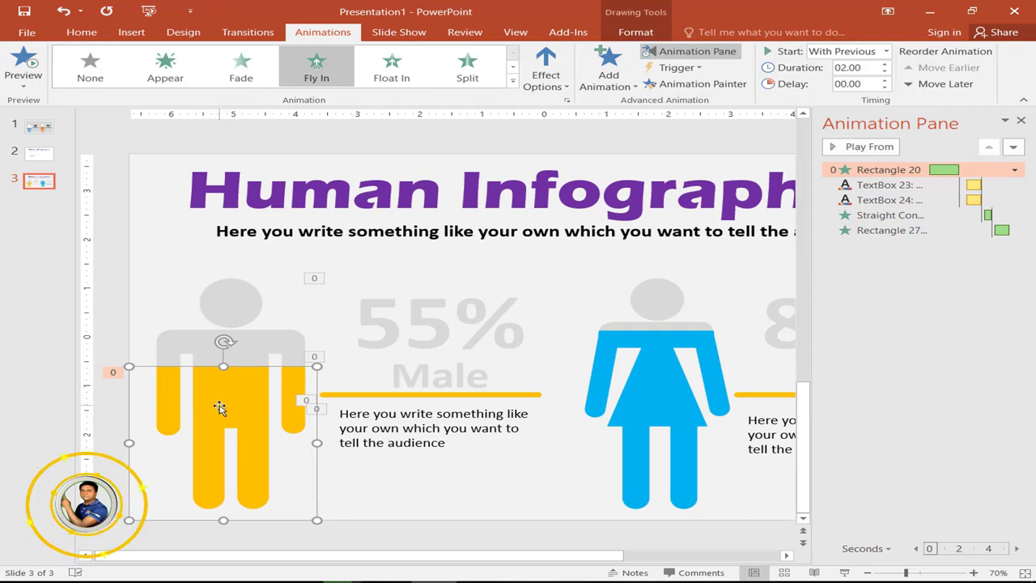
Copy the yellow fill's 2-second Fly In onto the blue female figure with Animation Painter
left_click(680, 84)
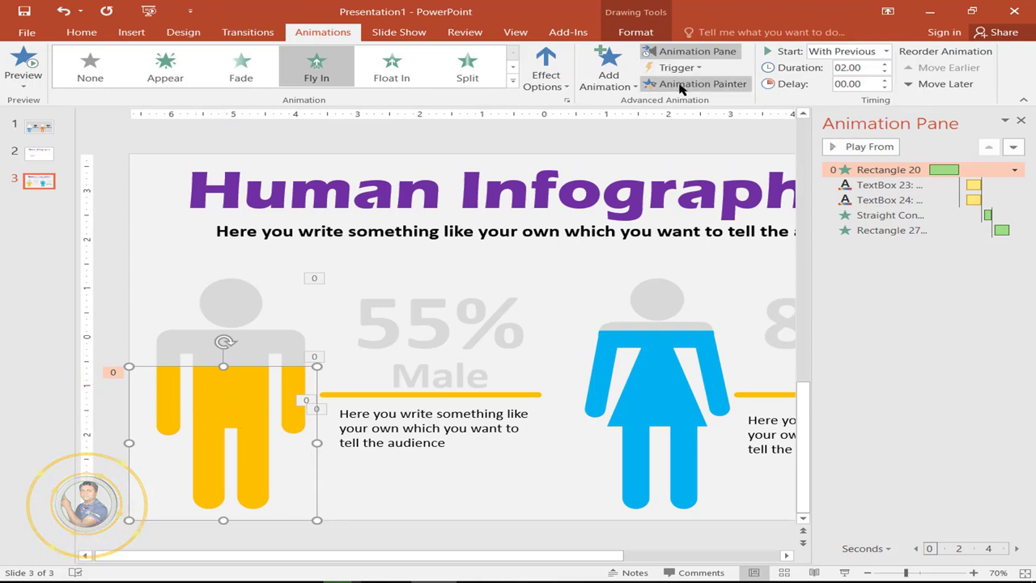
left_click(680, 84)
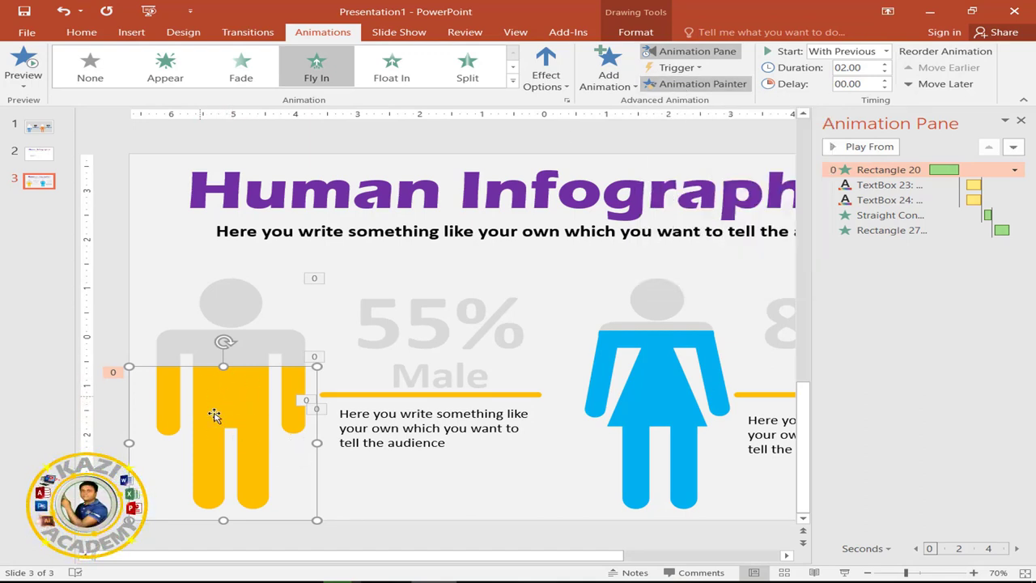
left_click(648, 387)
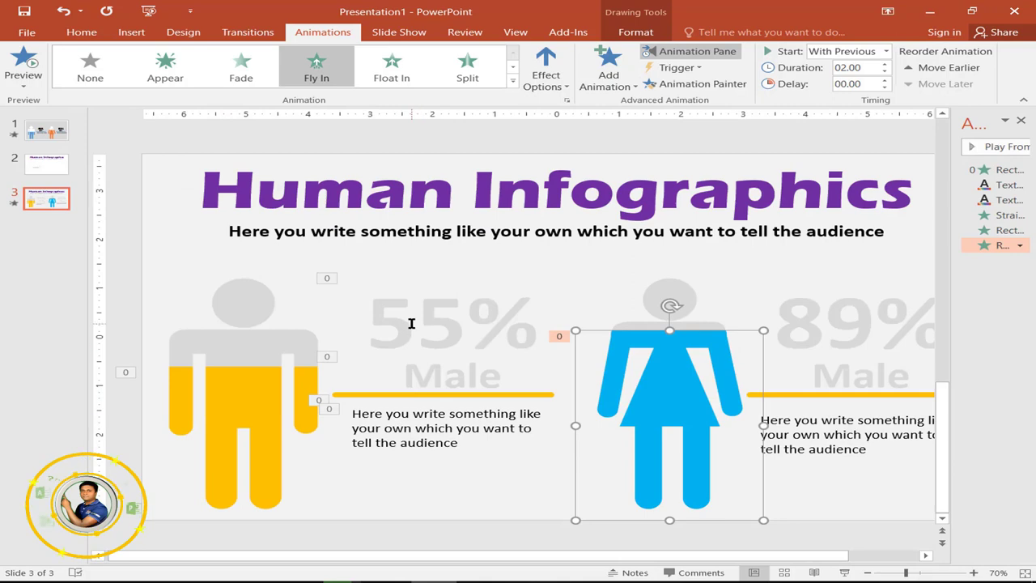
left_click(412, 323)
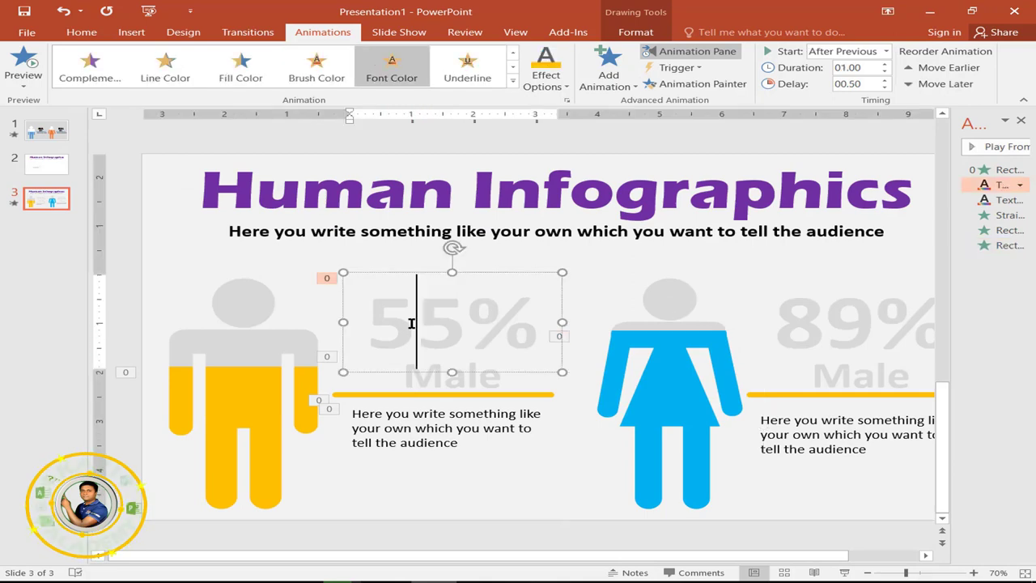
Paint the male-side animations onto the 89% label, female text and right line, colouring that line blue
double_click(691, 84)
left_click(445, 394)
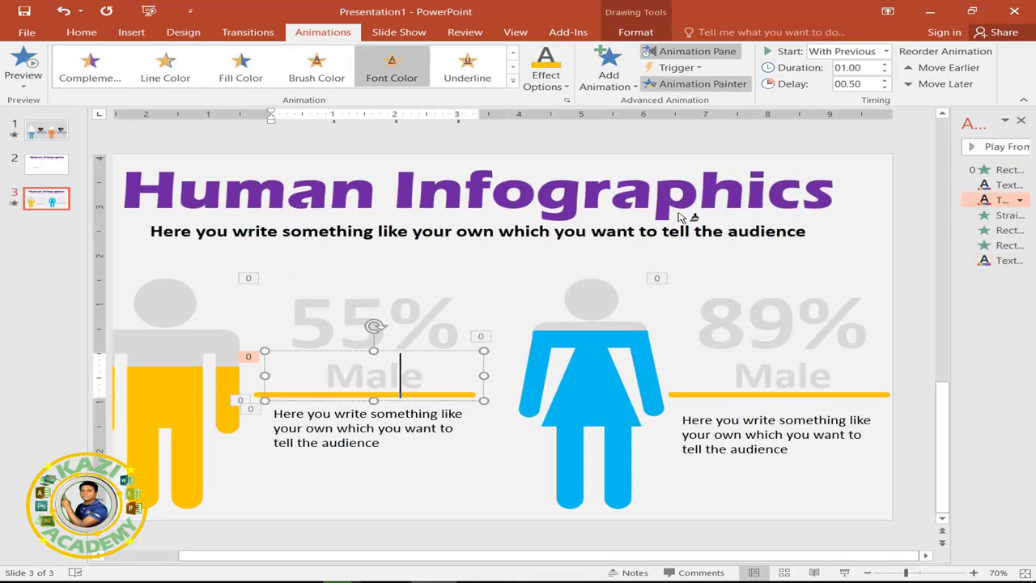
left_click(777, 394)
left_click(704, 403)
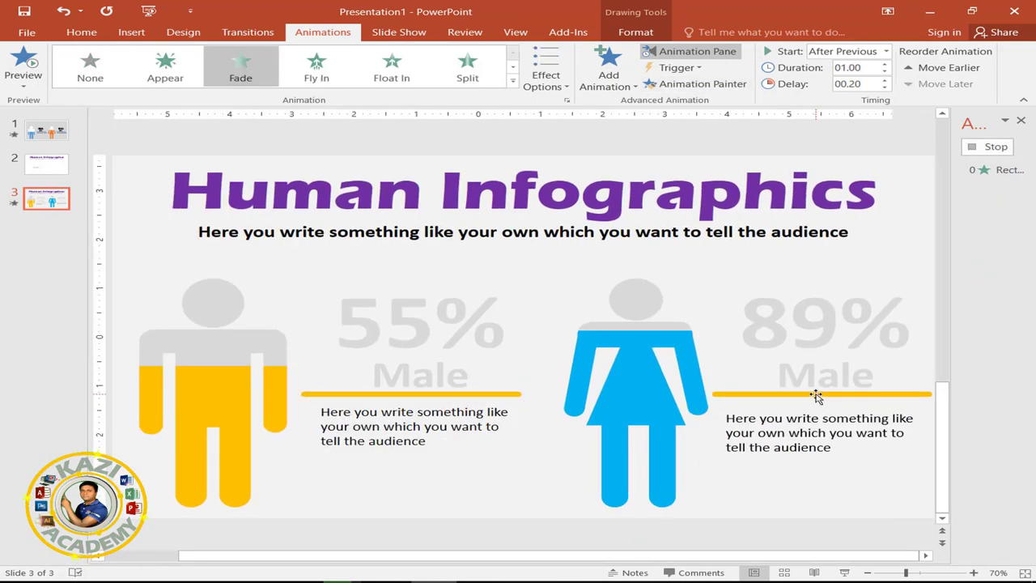
left_click(635, 31)
left_click(462, 66)
left_click(506, 174)
Make the 89% label's font-colour emphasis blue and widen the Animation Pane to check entries
left_click(786, 324)
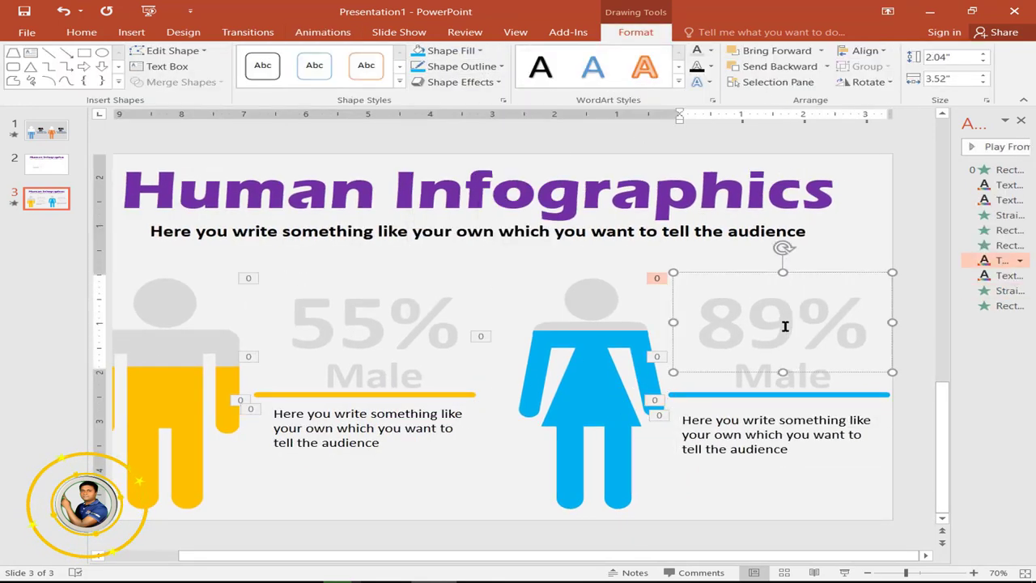
left_click(322, 32)
left_click(563, 85)
left_click(620, 196)
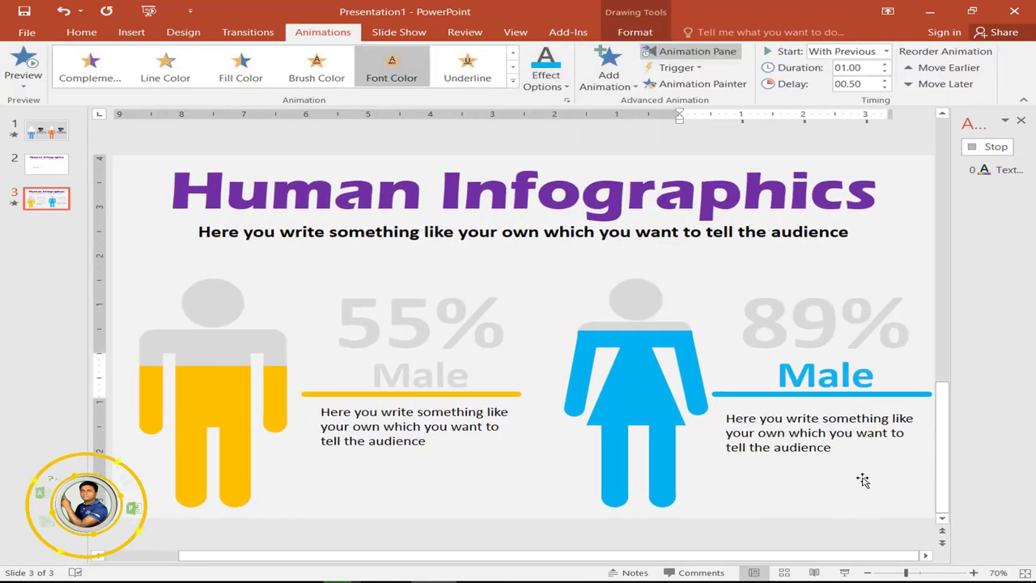
left_click_drag(952, 344, 735, 343)
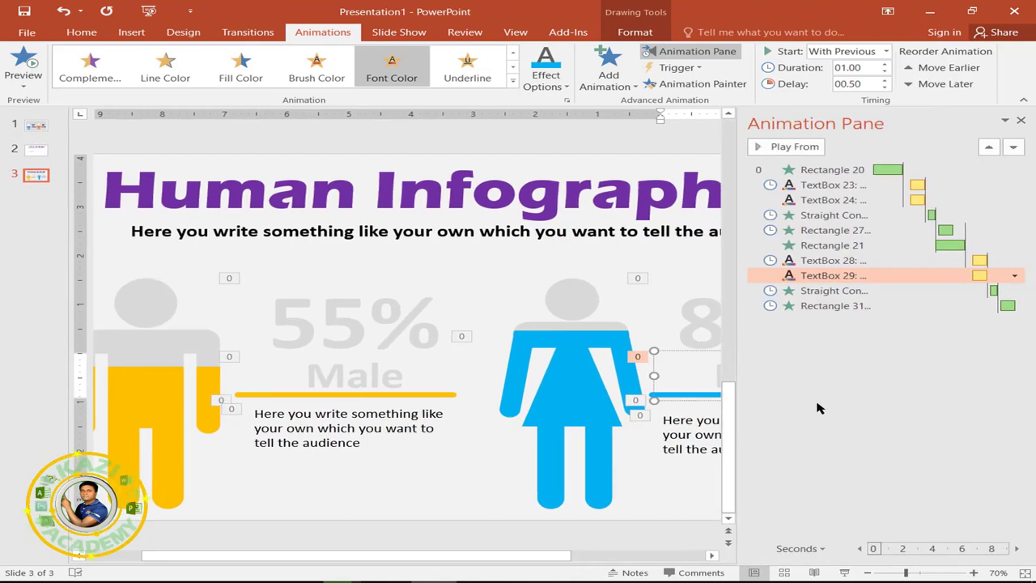
left_click(854, 406)
left_click(564, 364)
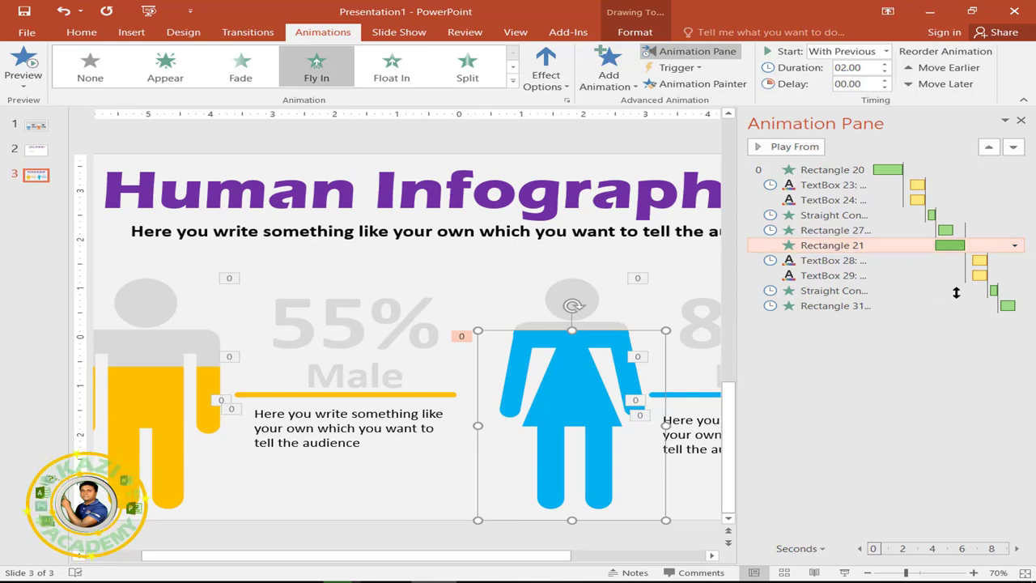
Set Rectangle 21's Fly In to start After Previous with a 2-second smooth end and a short delay
left_click(1014, 245)
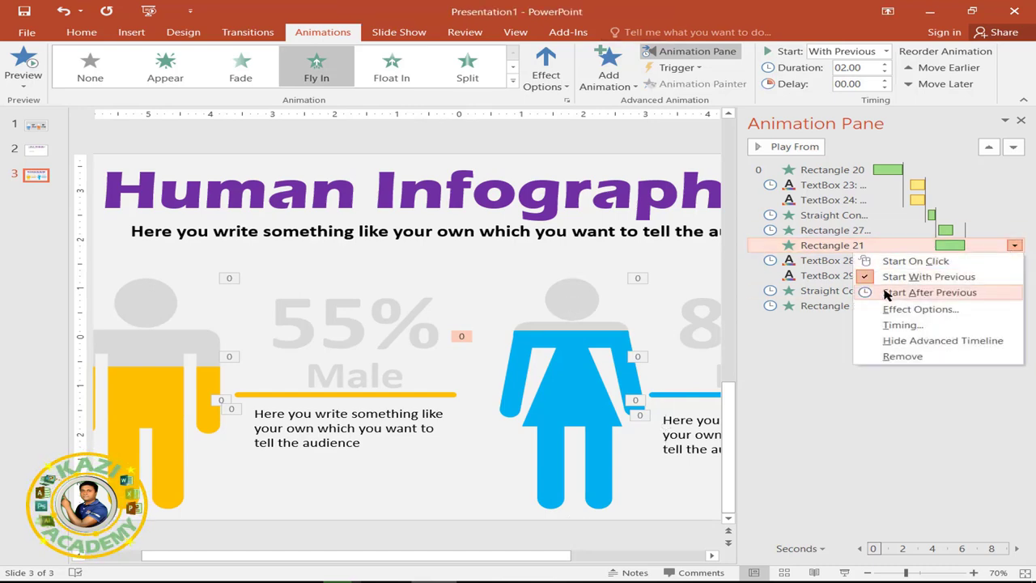
left_click(953, 293)
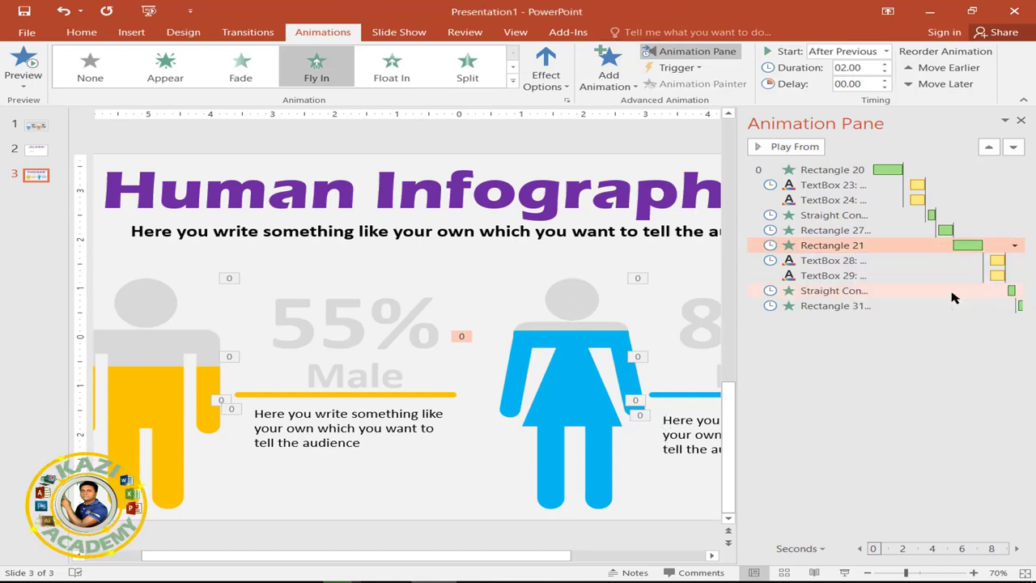
left_click(1016, 246)
left_click(866, 309)
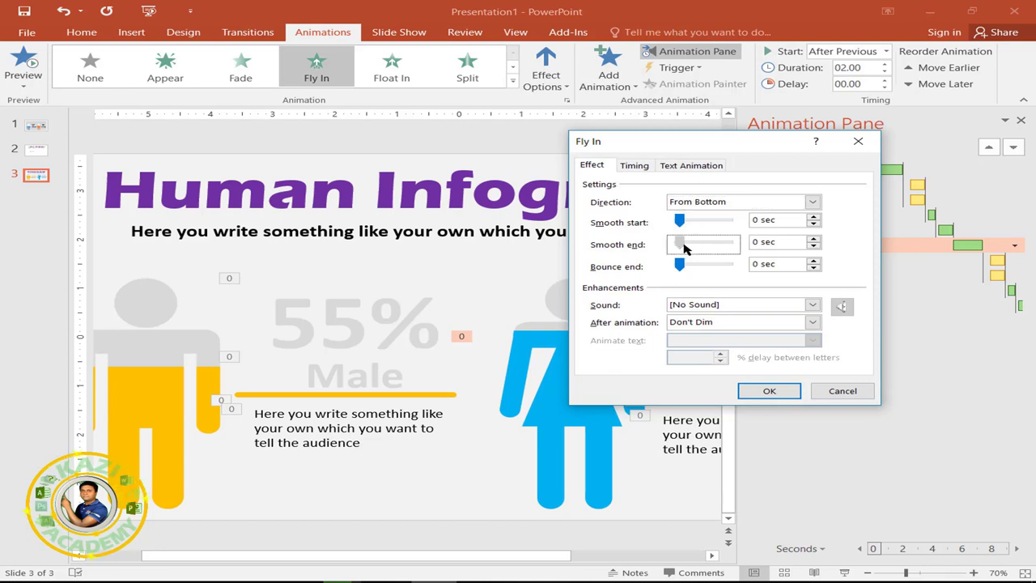
left_click_drag(680, 244, 739, 246)
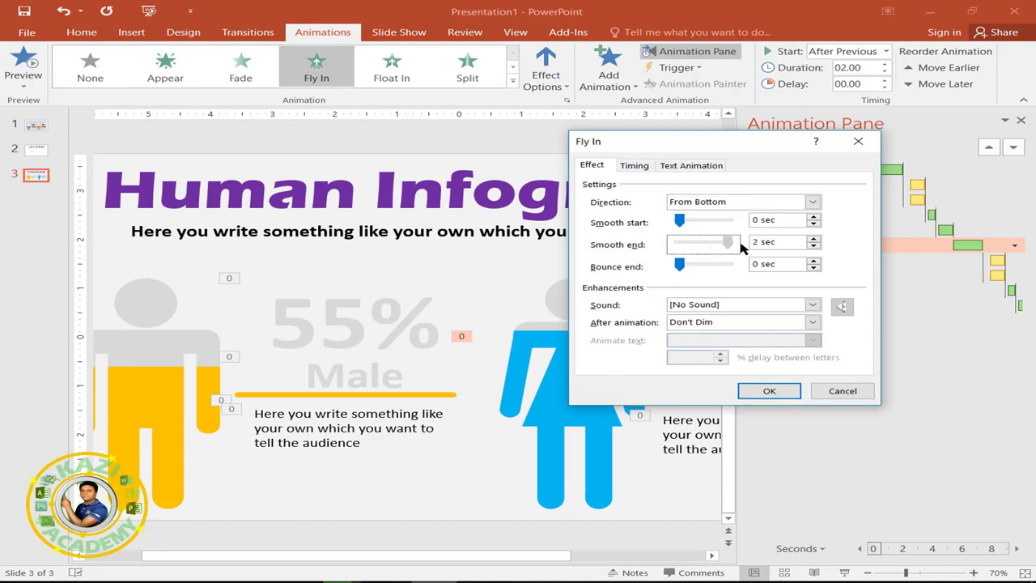
left_click(634, 166)
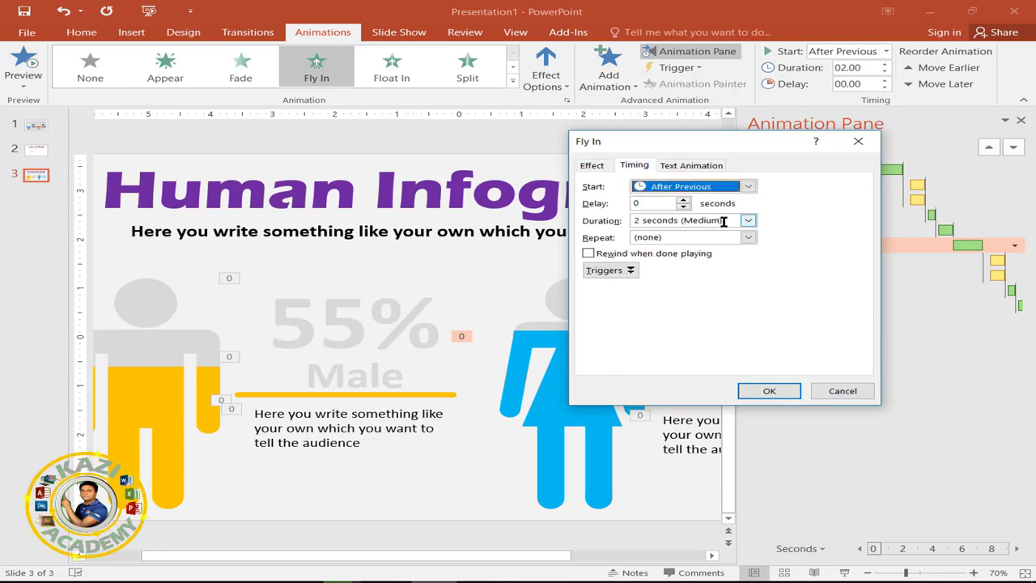
left_click(683, 200)
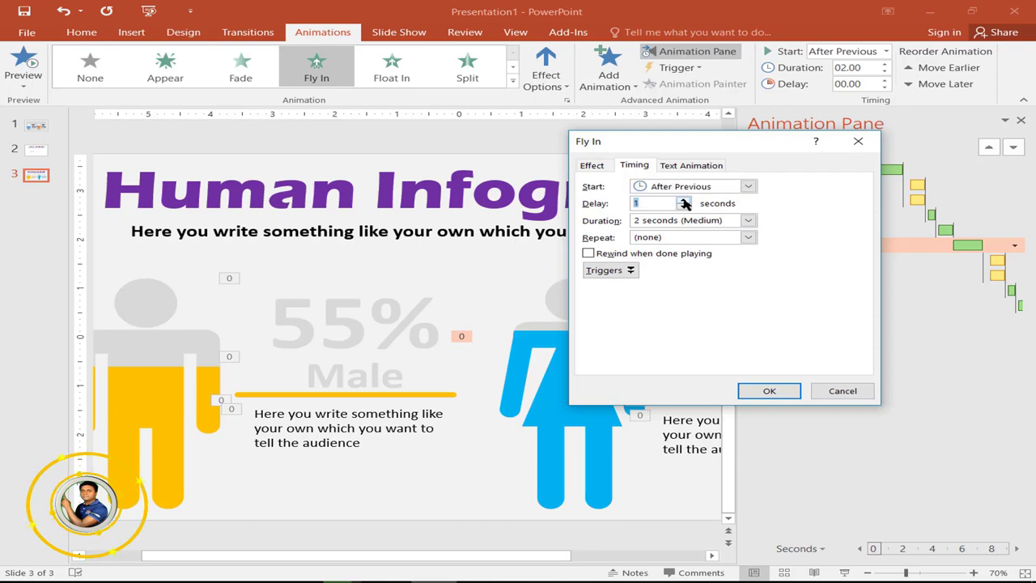
Apply the female figure's Fly In settings and watch the slide show play
left_click(769, 390)
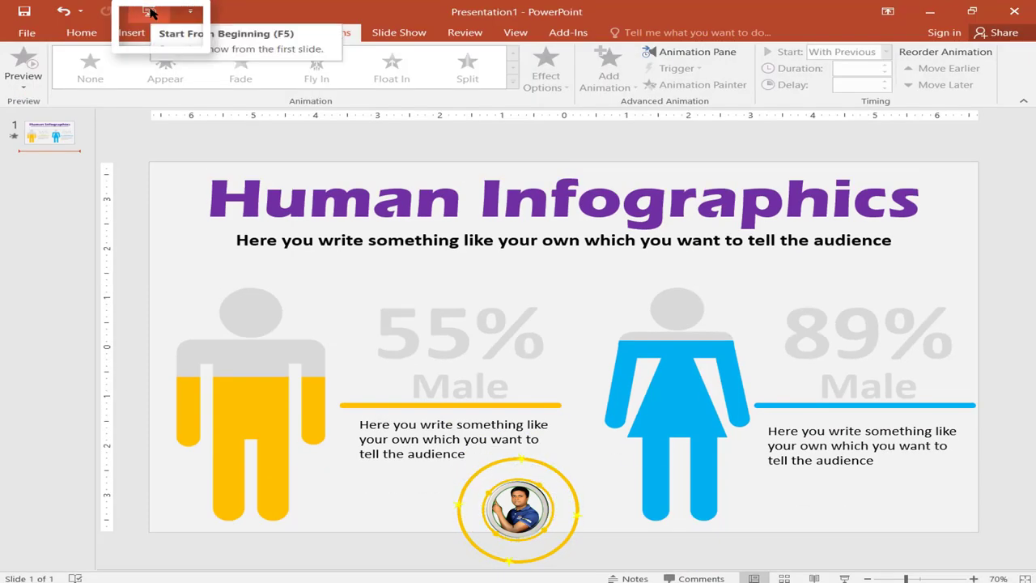
Play the presentation from the first slide with Start From Beginning
left_click(151, 11)
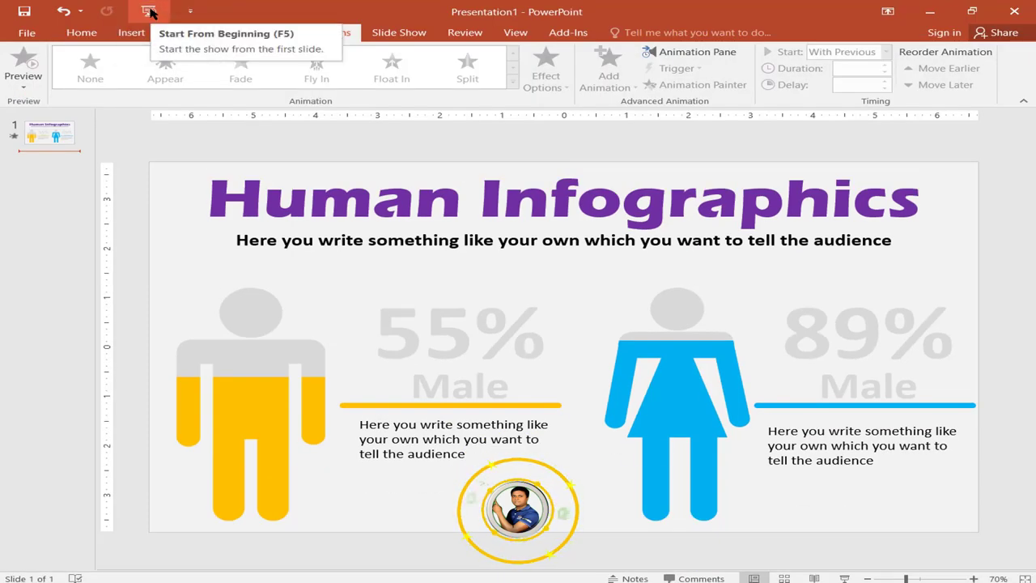